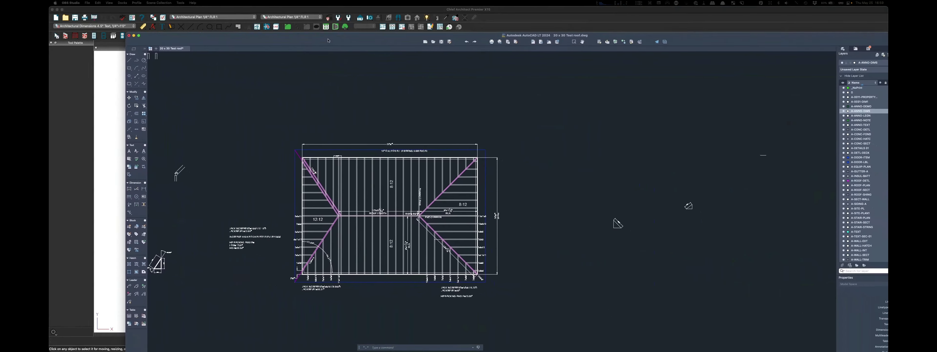
# Step: Bring the Chief Architect plan to the front
pyautogui.scroll(4, 357, 257)
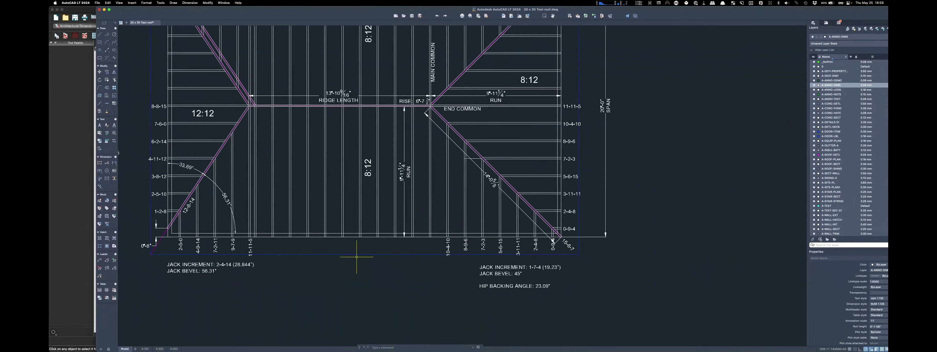
pyautogui.scroll(-2, 440, 178)
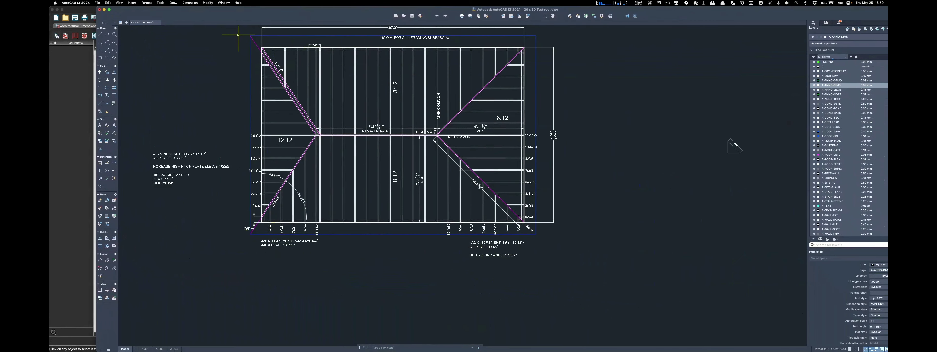
pyautogui.scroll(2, 253, 62)
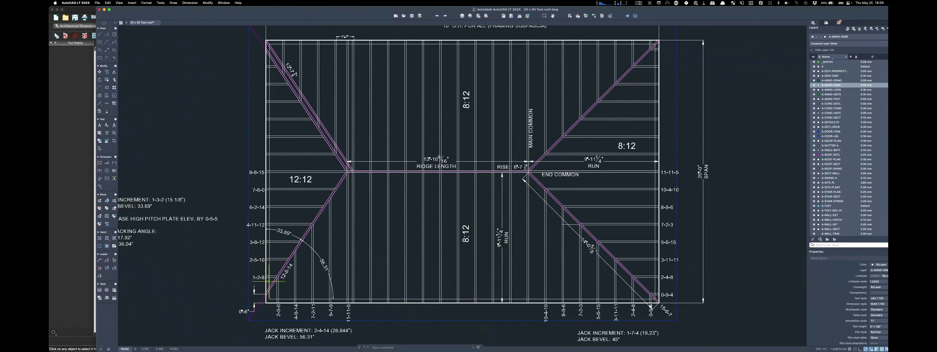
pyautogui.scroll(7, 265, 298)
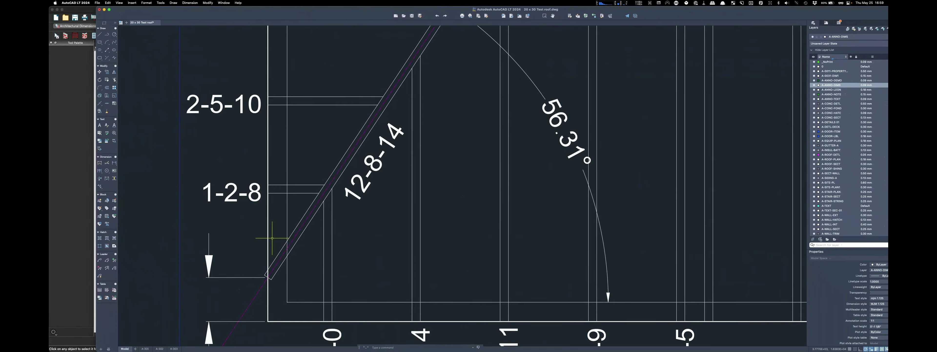
pyautogui.scroll(-7, 273, 210)
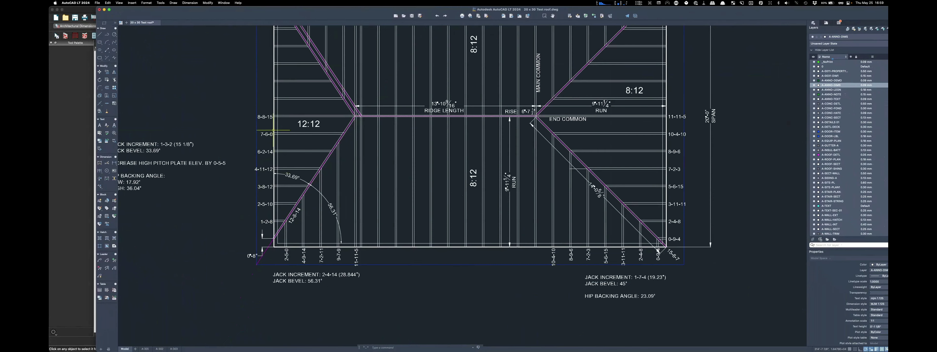
pyautogui.scroll(-4, 298, 215)
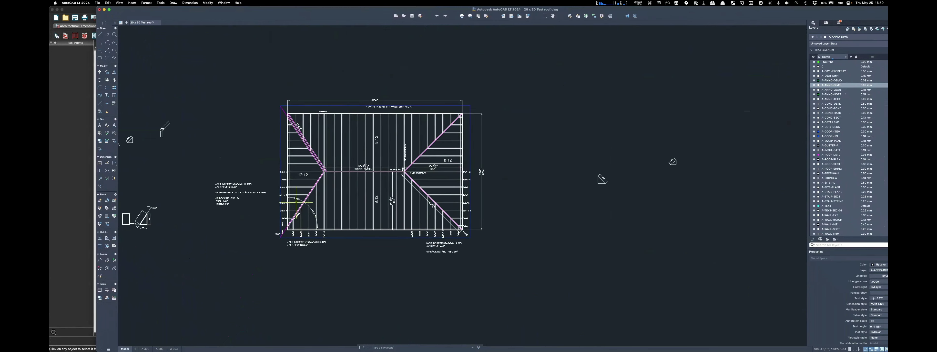
pyautogui.scroll(4, 288, 190)
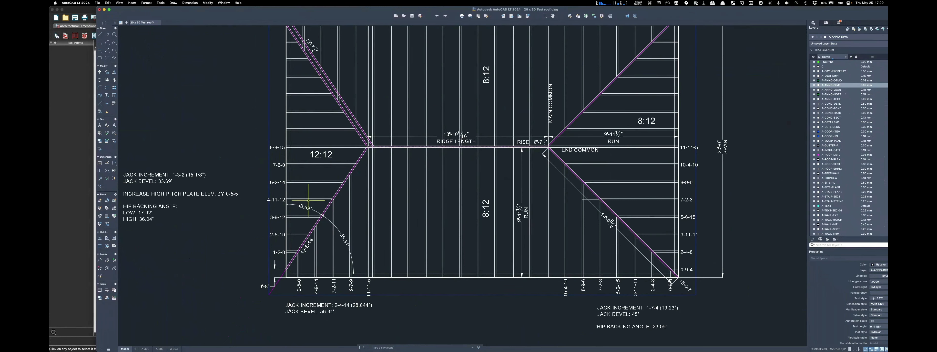
pyautogui.scroll(-2, 311, 199)
pyautogui.scroll(2, 281, 70)
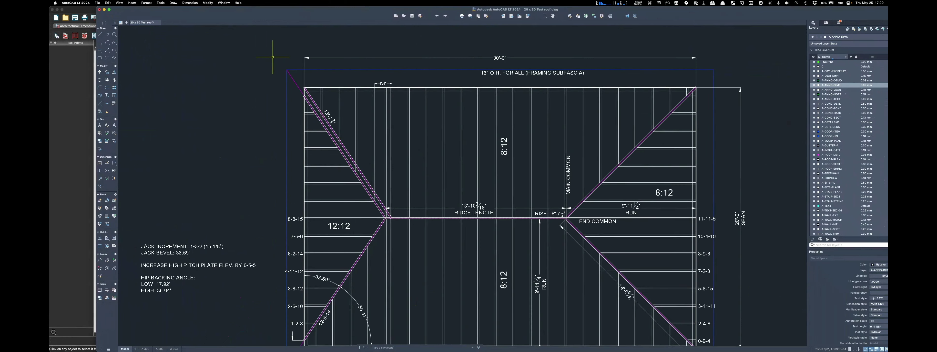
pyautogui.scroll(2, 281, 70)
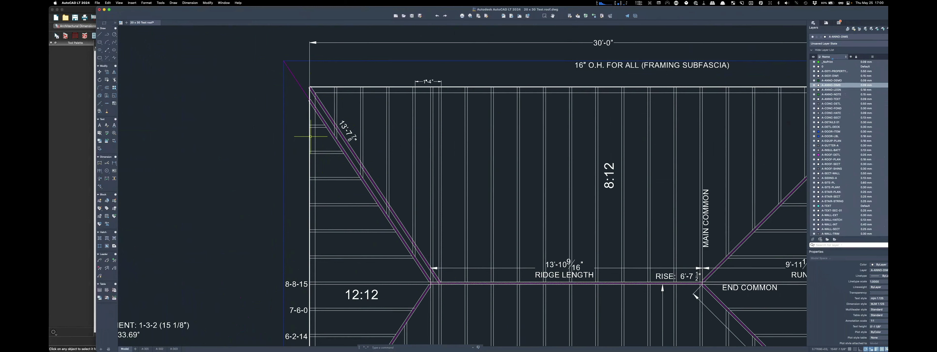
pyautogui.scroll(-3, 310, 136)
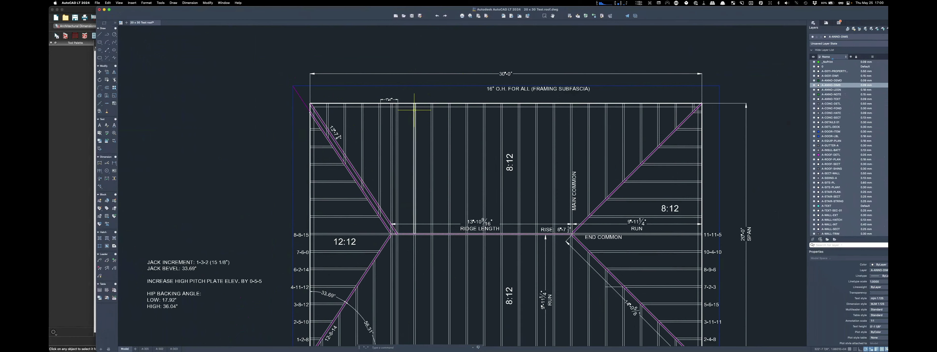
pyautogui.scroll(5, 416, 109)
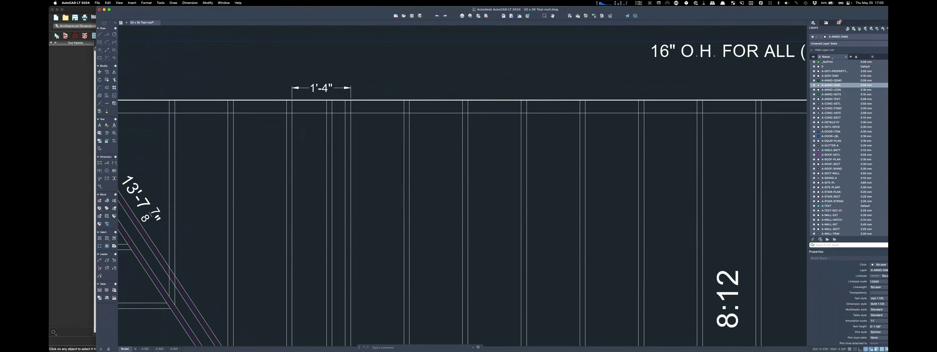
pyautogui.scroll(-8, 289, 184)
pyautogui.scroll(10, 404, 203)
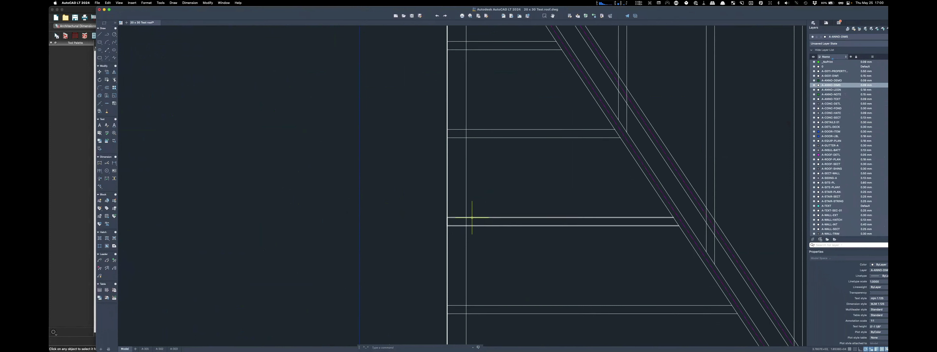
pyautogui.moveTo(473, 219)
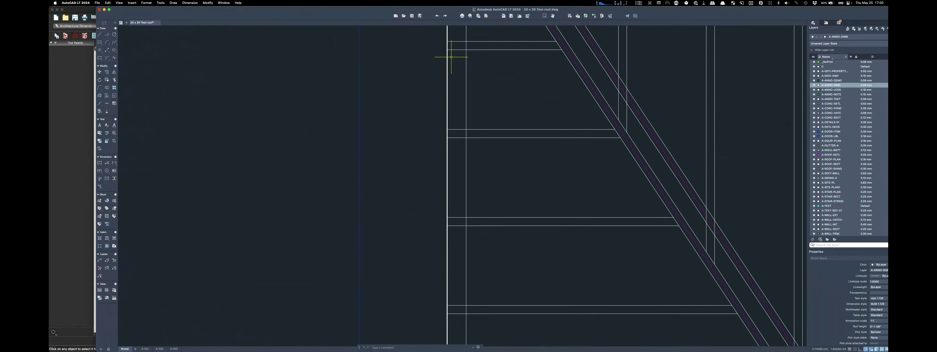
pyautogui.scroll(-6, 445, 84)
pyautogui.scroll(2, 445, 73)
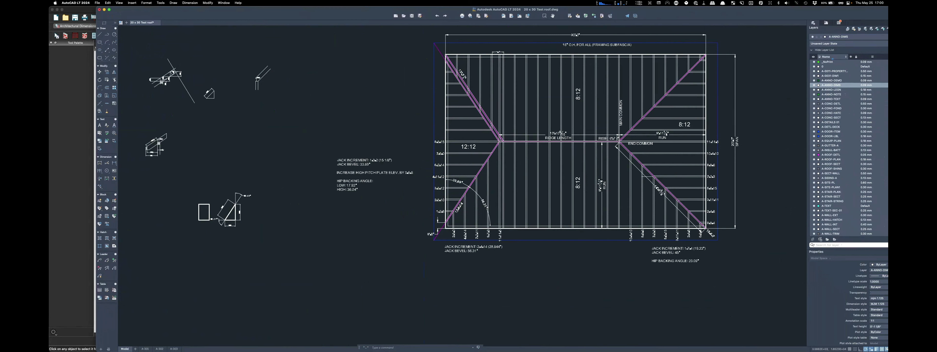
pyautogui.scroll(-2, 299, 120)
pyautogui.scroll(2, 449, 93)
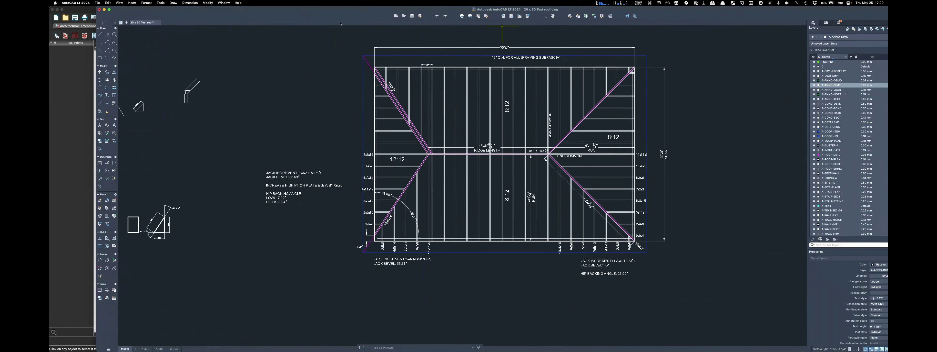
pyautogui.scroll(2, 579, 77)
pyautogui.scroll(-1, 579, 76)
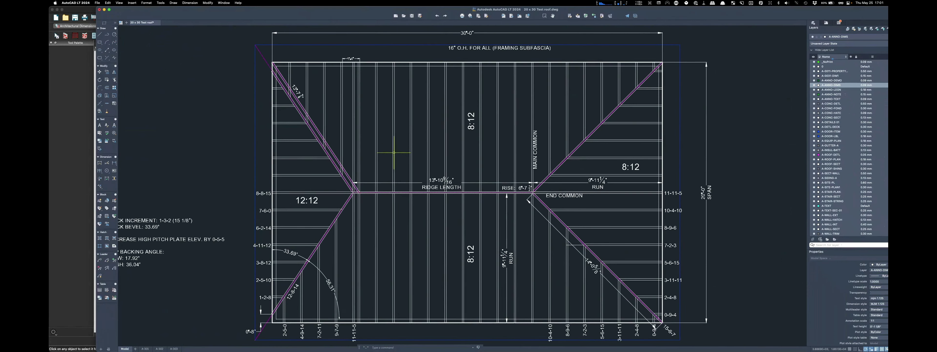
pyautogui.press('super+Tab')
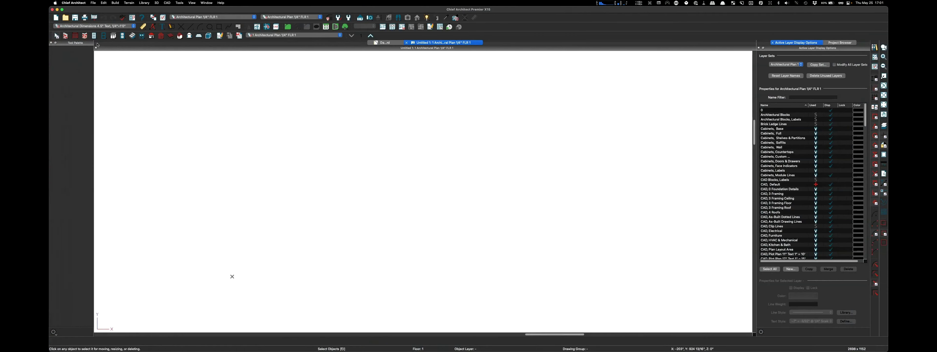
# Step: Draw a 20' straight exterior wall upward from the origin 0,0 using exact coordinates
pyautogui.click(66, 35)
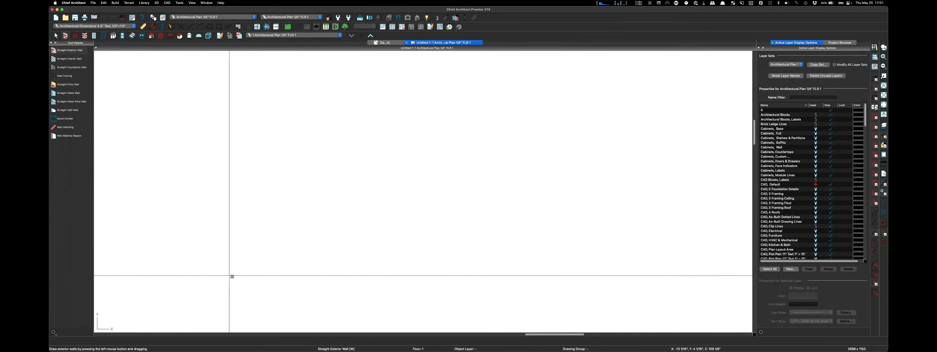
pyautogui.moveTo(232, 276); pyautogui.dragTo(237, 172)
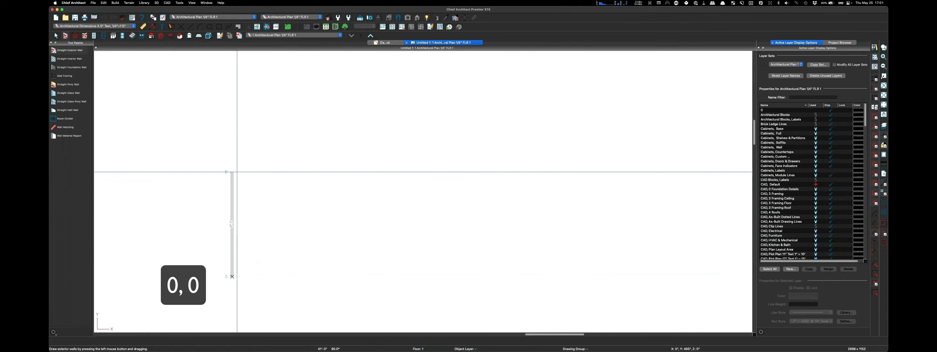
pyautogui.press('Tab')
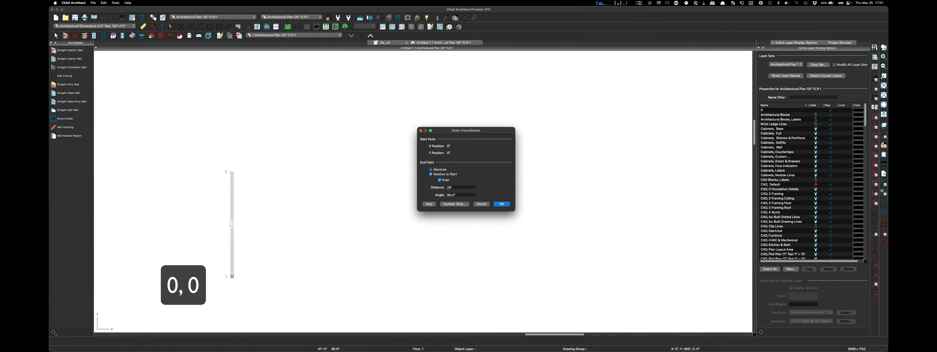
pyautogui.press('Return')
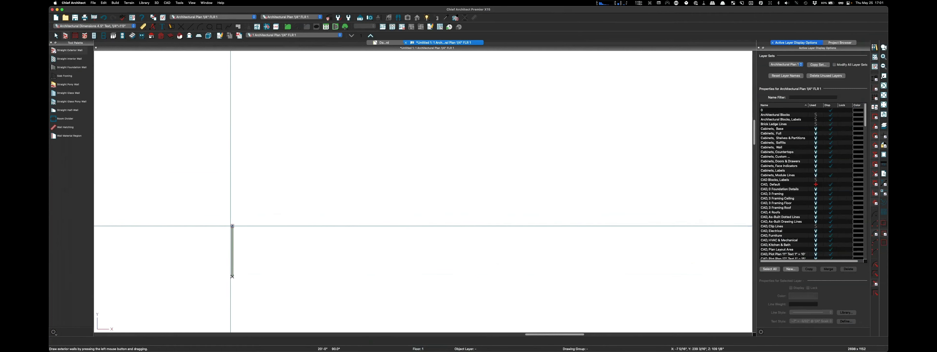
# Step: Draw the 30' top wall out to the right
pyautogui.moveTo(231, 225)
pyautogui.mouseDown()
pyautogui.moveTo(310, 225)
pyautogui.moveTo(297, 257)
pyautogui.moveTo(310, 299)
pyautogui.moveTo(189, 299)
pyautogui.mouseUp()
pyautogui.scroll(3, 307, 227)
pyautogui.scroll(-3, 312, 216)
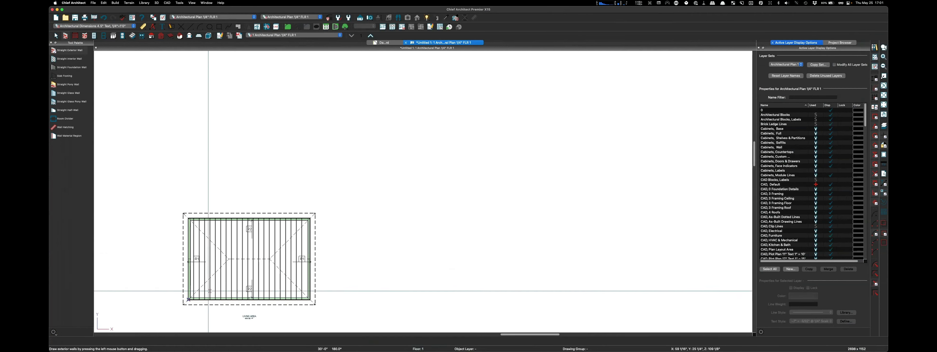
# Step: Finish the last wall to close the room, then select a ceiling joist
pyautogui.press('space')
pyautogui.scroll(3, 308, 245)
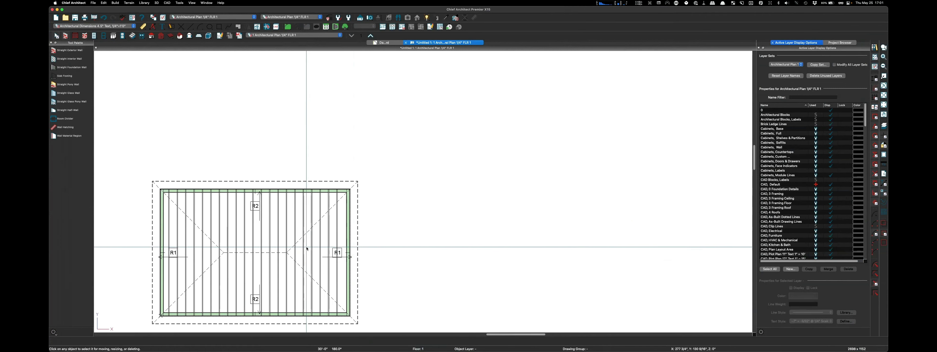
pyautogui.click(294, 228)
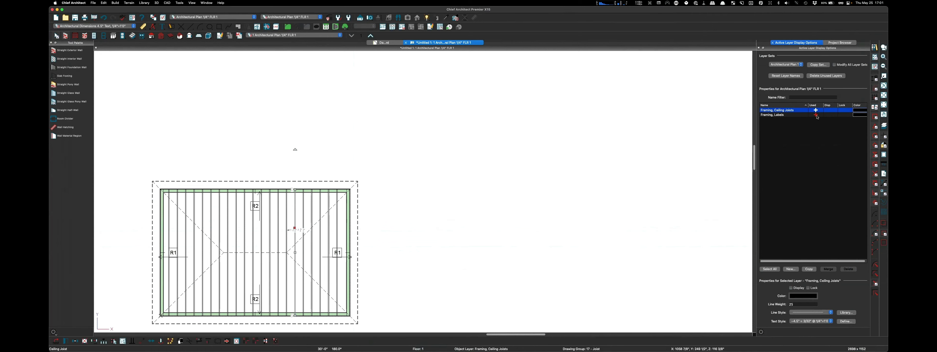
pyautogui.scroll(2, 329, 188)
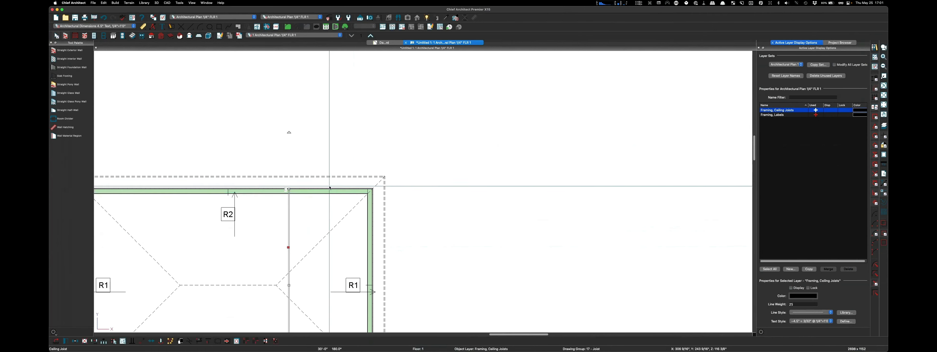
# Step: Check the roof plane's Roofs, Overhang Area layer, then deselect it
pyautogui.click(337, 176)
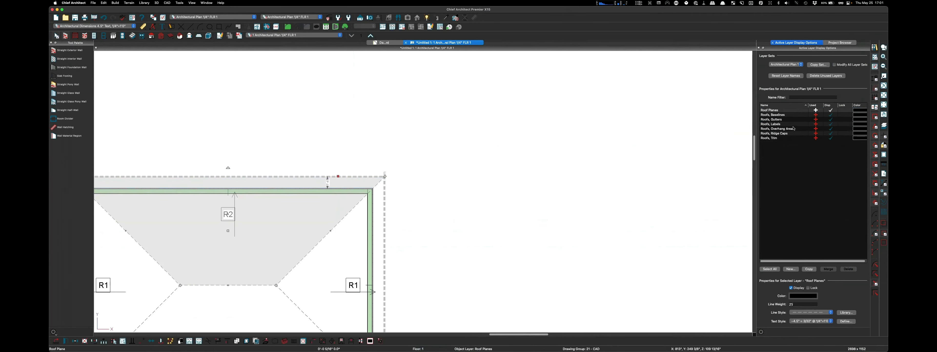
pyautogui.click(832, 130)
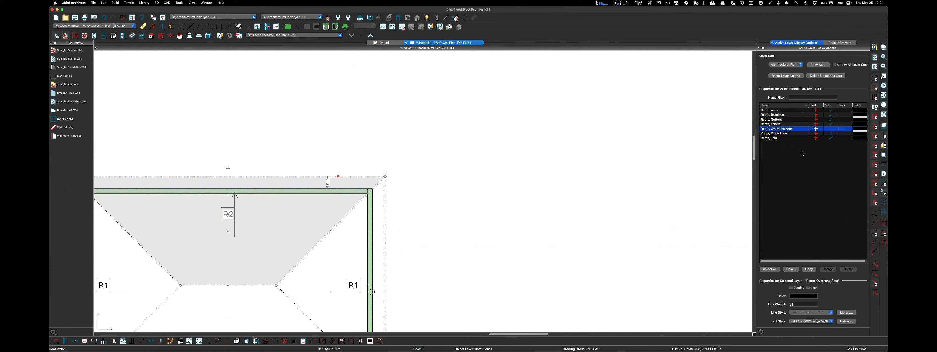
pyautogui.click(487, 190)
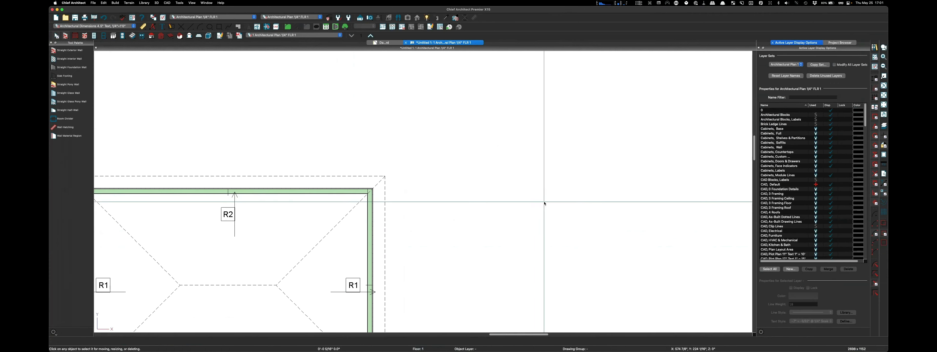
pyautogui.scroll(-1, 582, 197)
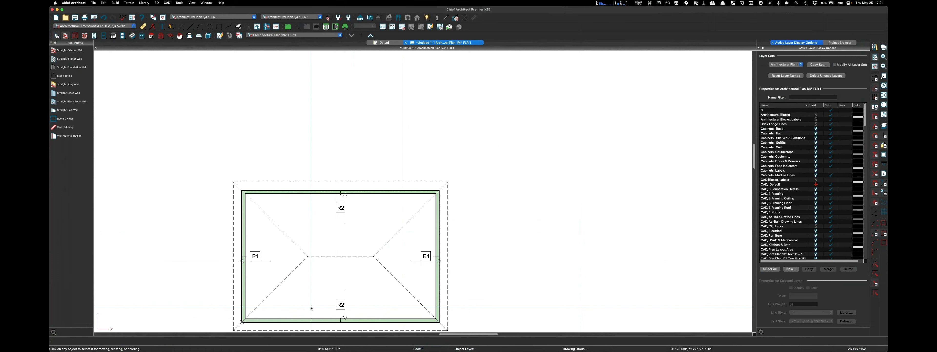
pyautogui.scroll(-1, 341, 224)
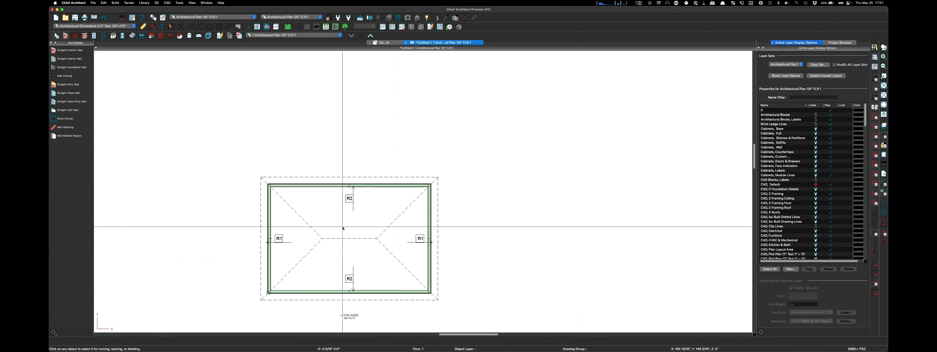
pyautogui.scroll(2, 282, 249)
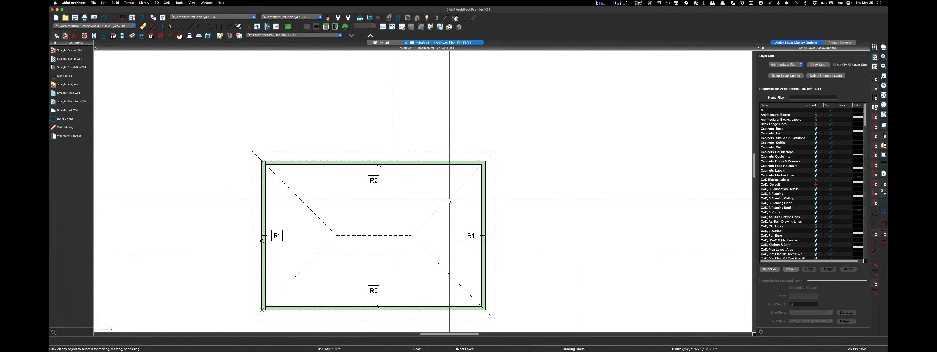
# Step: Set an 8 in 12 roof pitch on the top, right and bottom walls
pyautogui.click(438, 163)
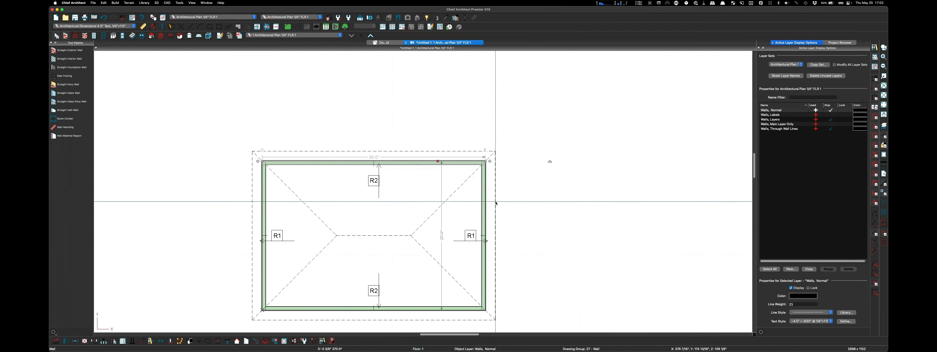
pyautogui.keyDown('shift'); pyautogui.click(485, 218); pyautogui.keyUp('shift')
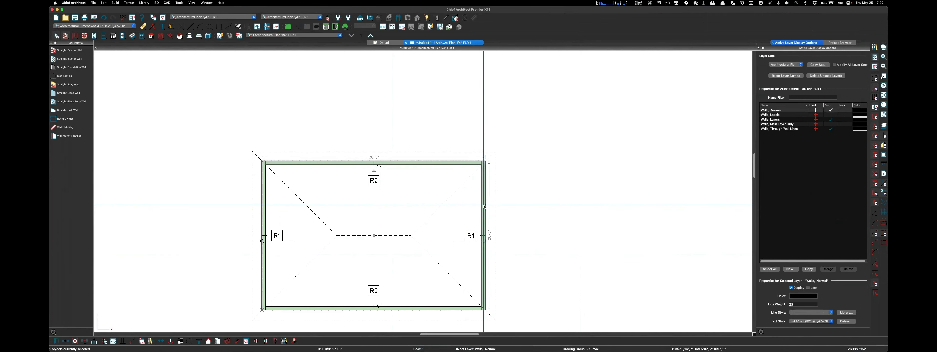
pyautogui.keyDown('shift'); pyautogui.click(404, 309); pyautogui.keyUp('shift')
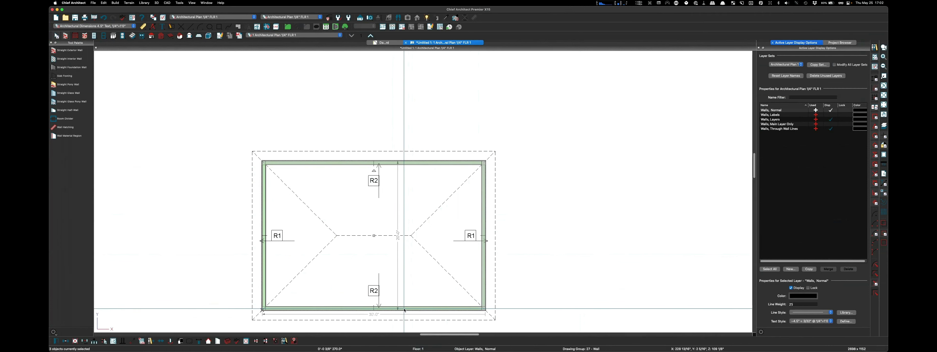
pyautogui.press('super+e')
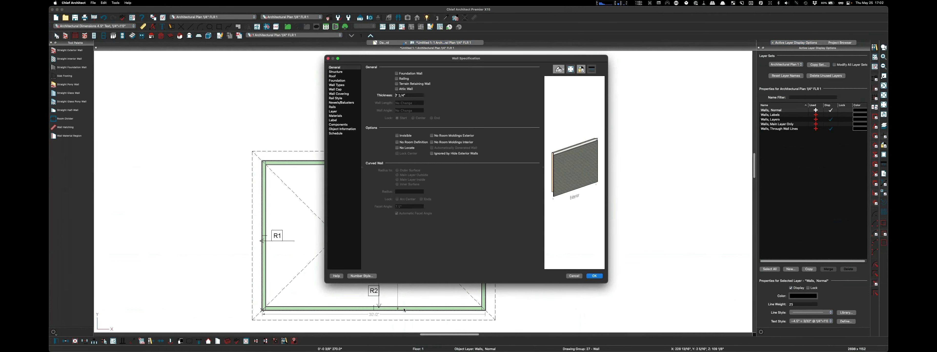
pyautogui.click(333, 76)
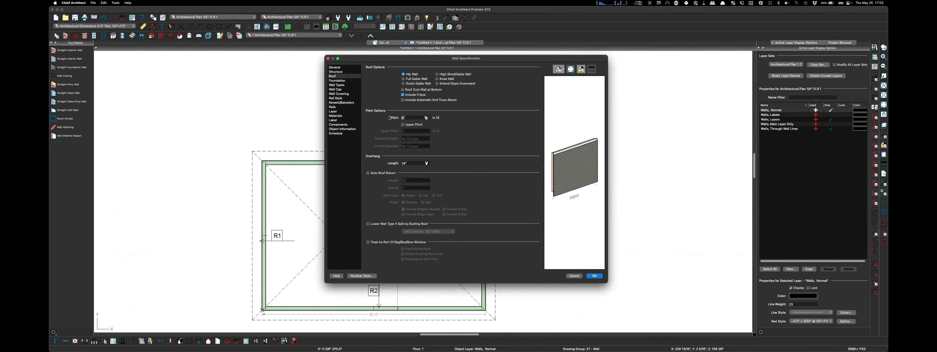
pyautogui.press('Return')
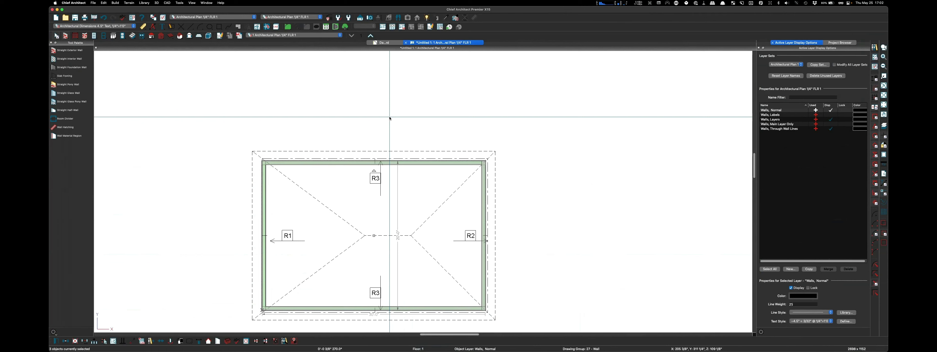
# Step: Give the left wall a 12 in 12 roof pitch
pyautogui.click(266, 199)
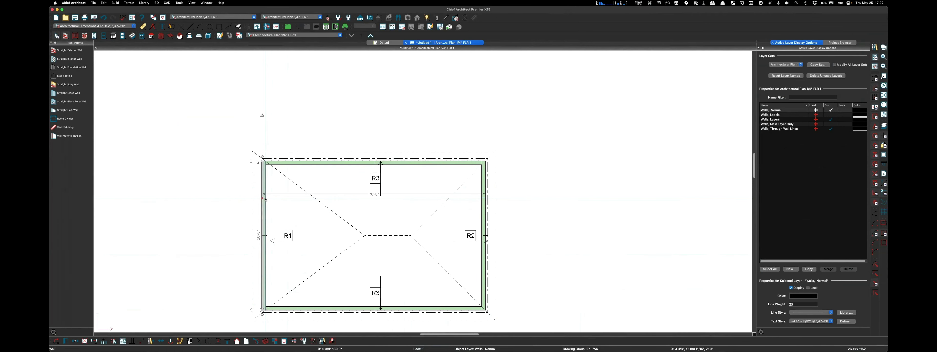
pyautogui.doubleClick(265, 199)
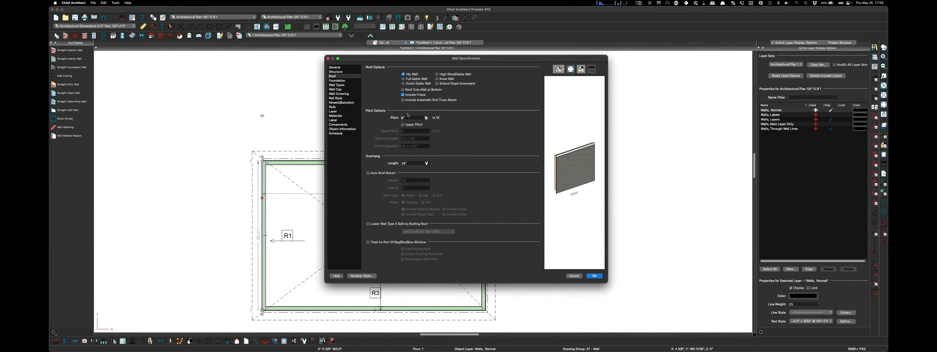
pyautogui.press('Return')
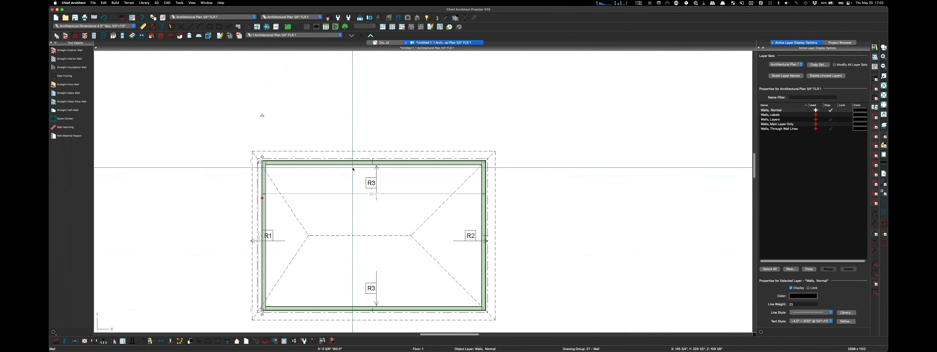
pyautogui.scroll(-1, 328, 153)
# Step: Enable Build Roof Framing on the top, left and bottom roof planes and rebuild the roof
pyautogui.click(290, 151)
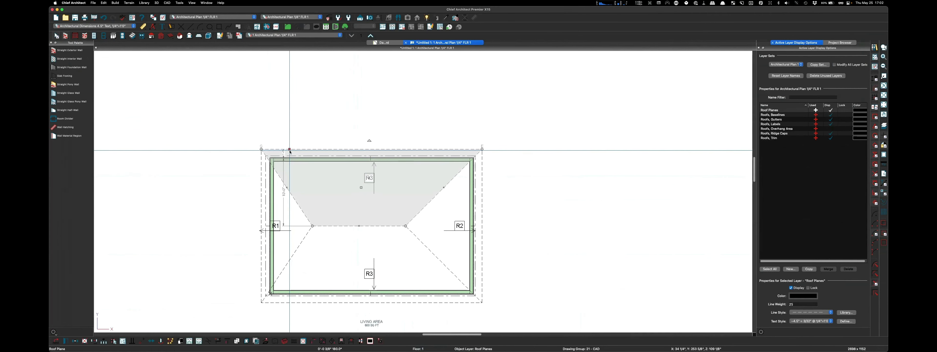
pyautogui.keyDown('shift'); pyautogui.click(262, 193); pyautogui.keyUp('shift')
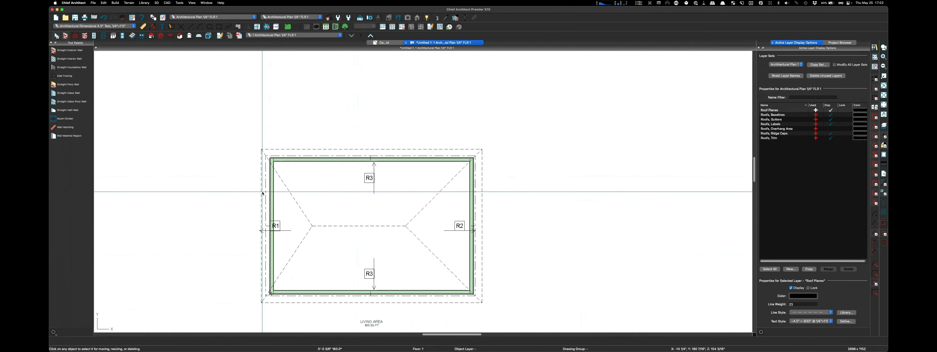
pyautogui.keyDown('shift'); pyautogui.click(356, 281); pyautogui.keyUp('shift')
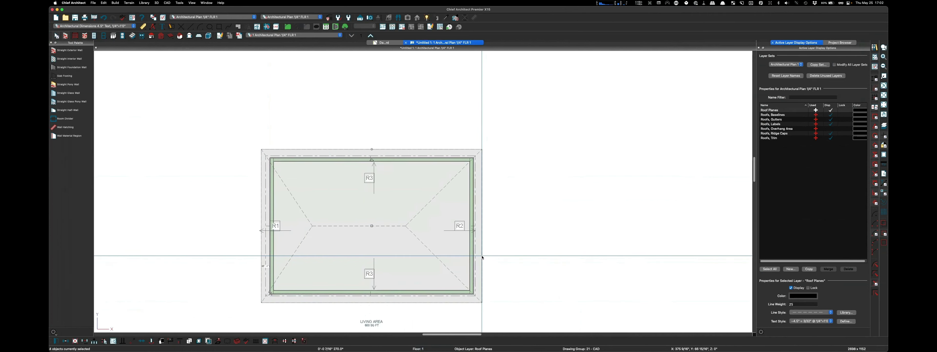
pyautogui.press('super+e')
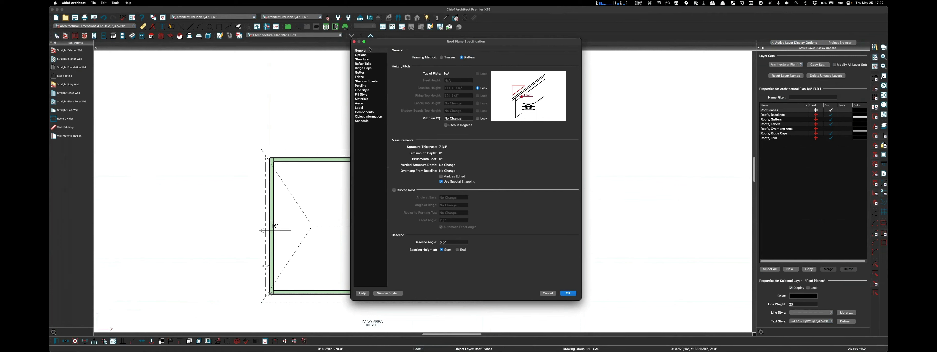
pyautogui.click(364, 55)
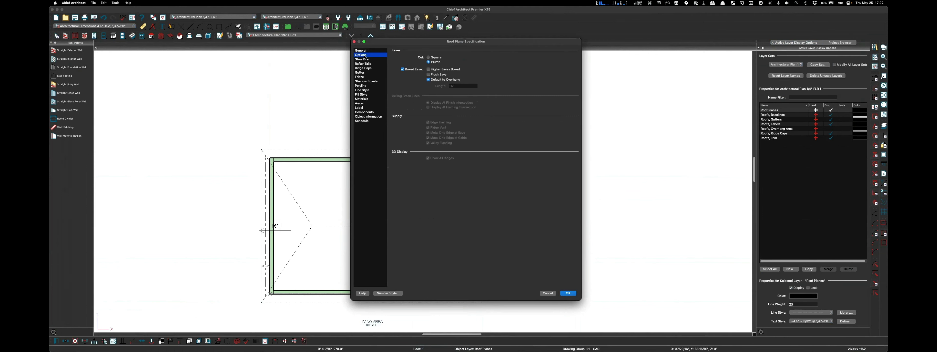
pyautogui.click(364, 59)
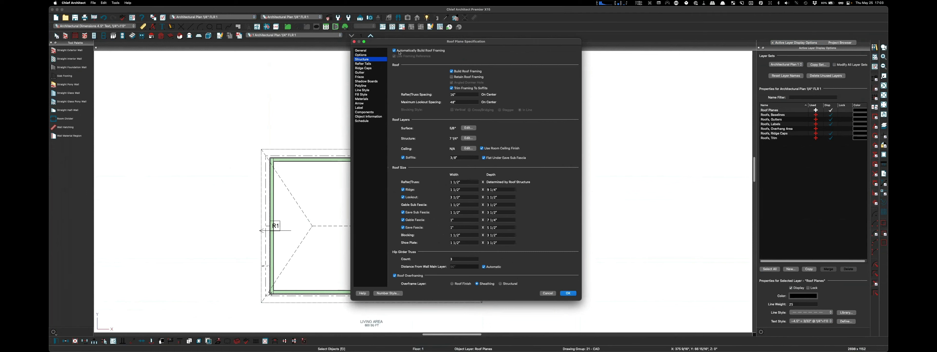
pyautogui.click(362, 51)
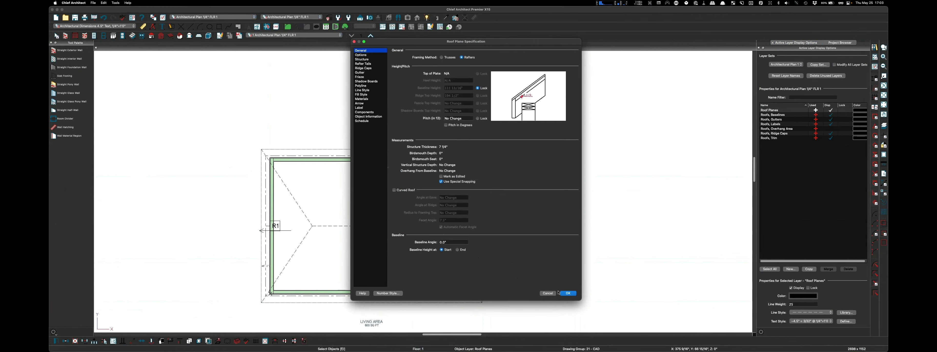
pyautogui.click(568, 293)
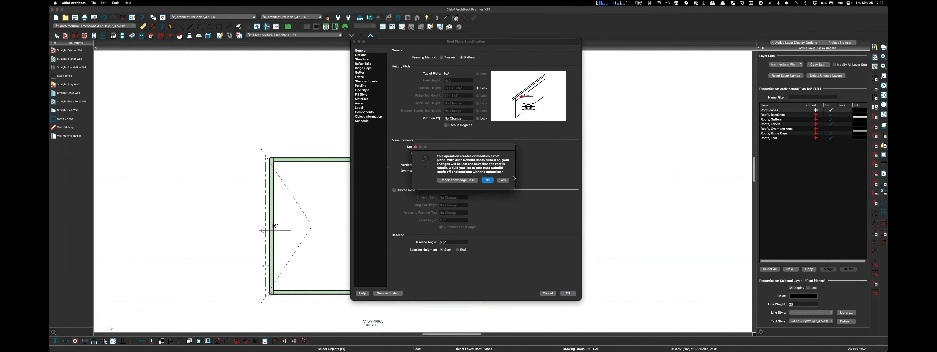
pyautogui.click(504, 181)
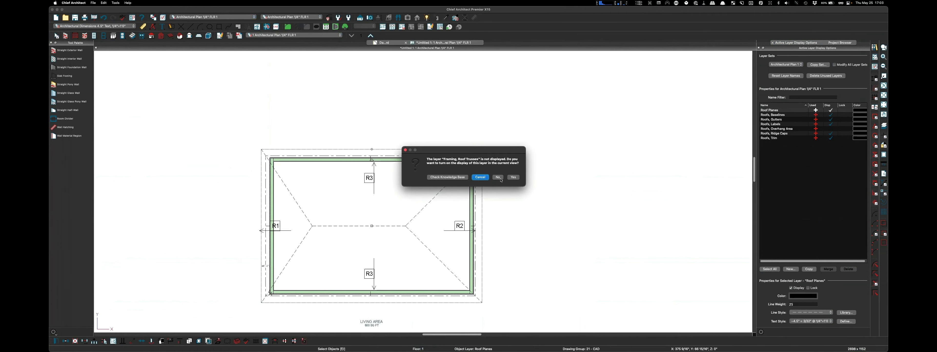
pyautogui.click(501, 180)
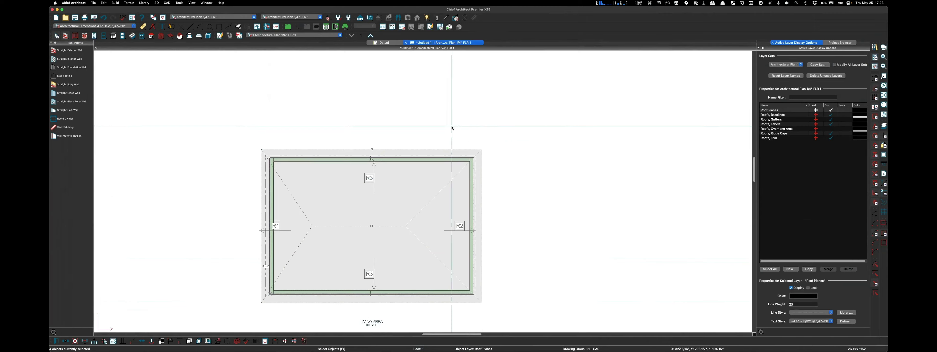
pyautogui.click(340, 35)
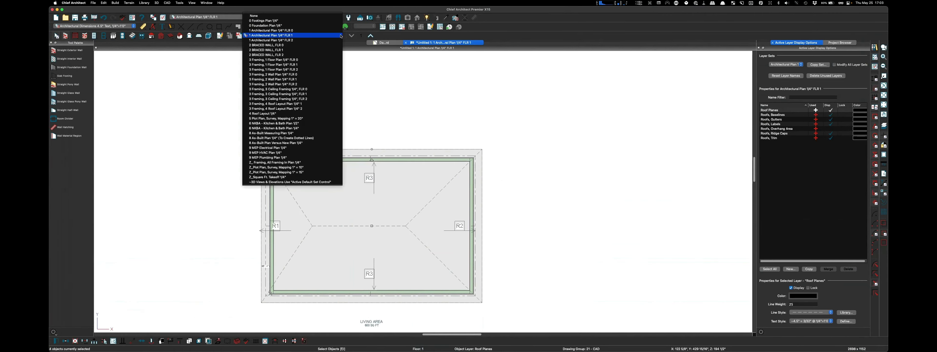
pyautogui.click(286, 103)
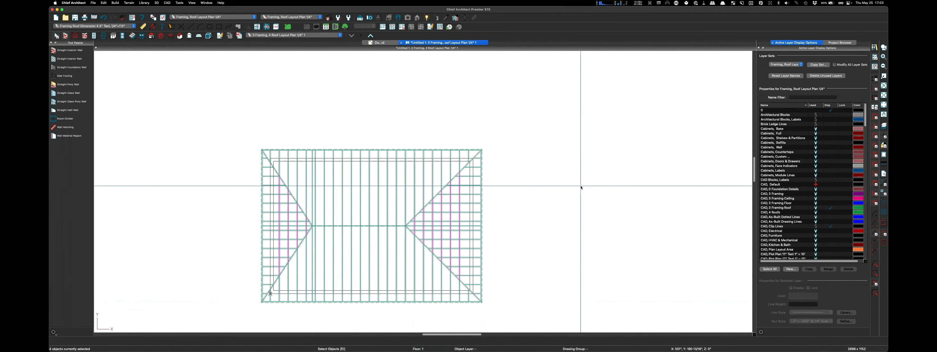
pyautogui.scroll(3, 451, 190)
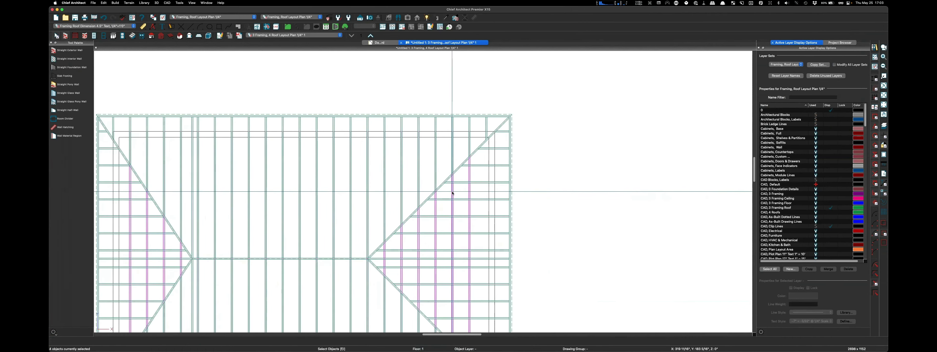
pyautogui.click(453, 192)
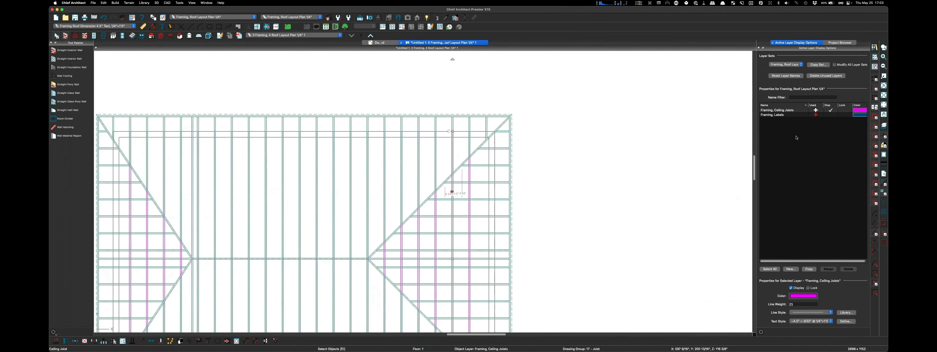
pyautogui.click(632, 142)
pyautogui.scroll(-2, 641, 129)
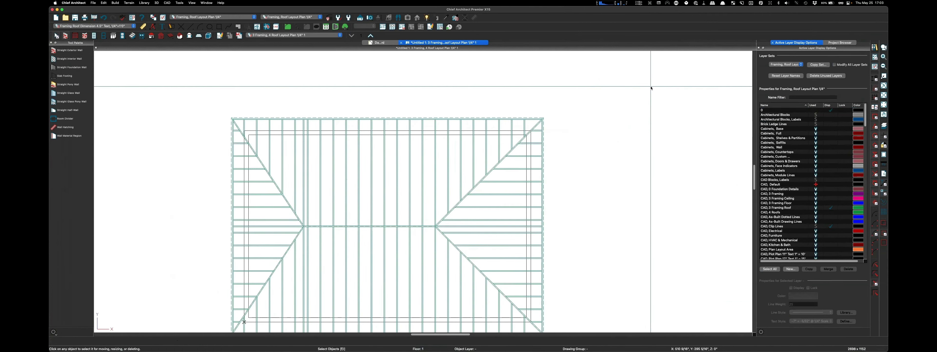
pyautogui.click(369, 119)
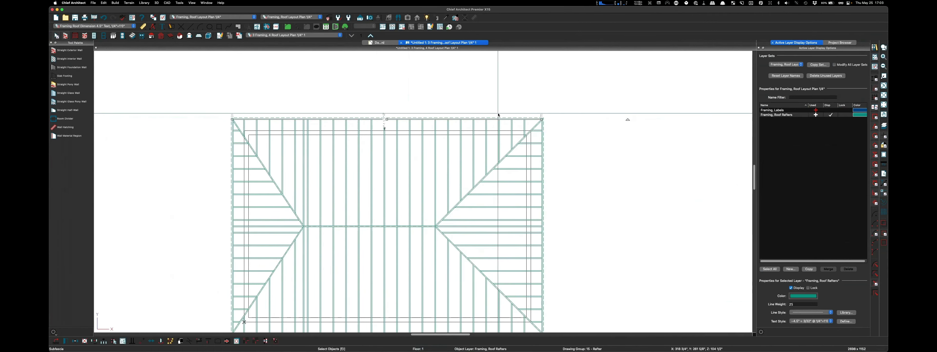
pyautogui.click(582, 118)
pyautogui.scroll(-1, 613, 105)
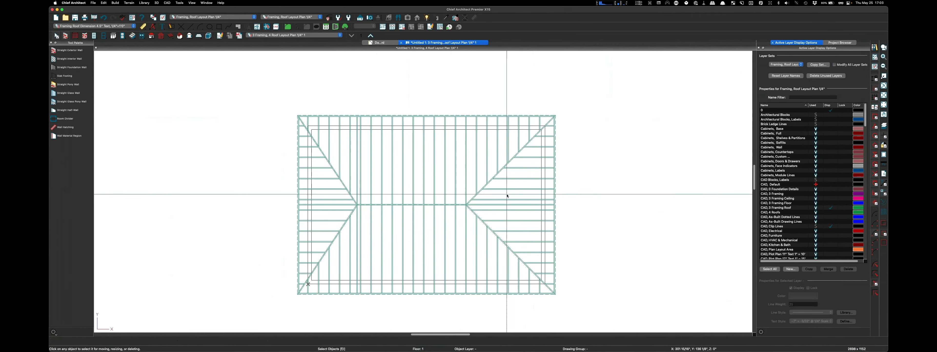
pyautogui.scroll(2, 375, 271)
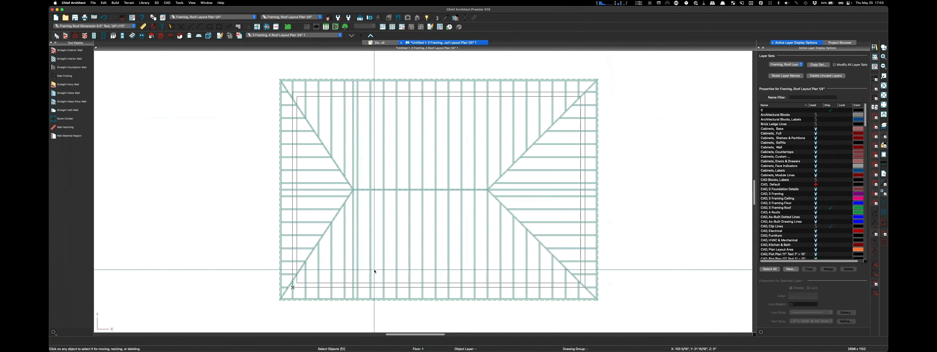
pyautogui.scroll(5, 357, 186)
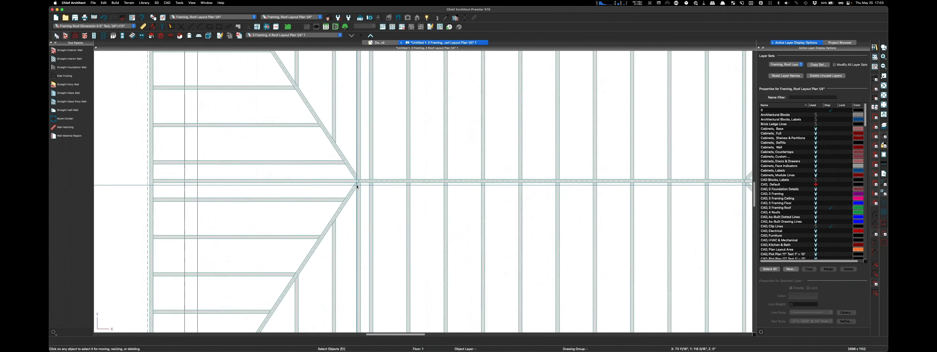
pyautogui.scroll(3, 357, 186)
pyautogui.scroll(2, 339, 142)
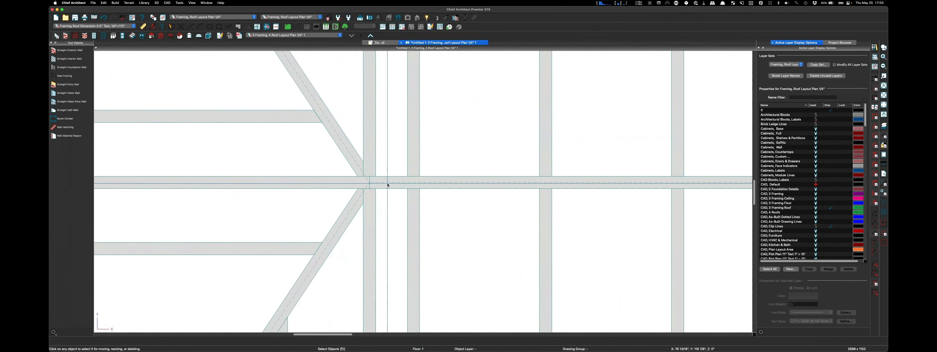
pyautogui.scroll(2, 368, 183)
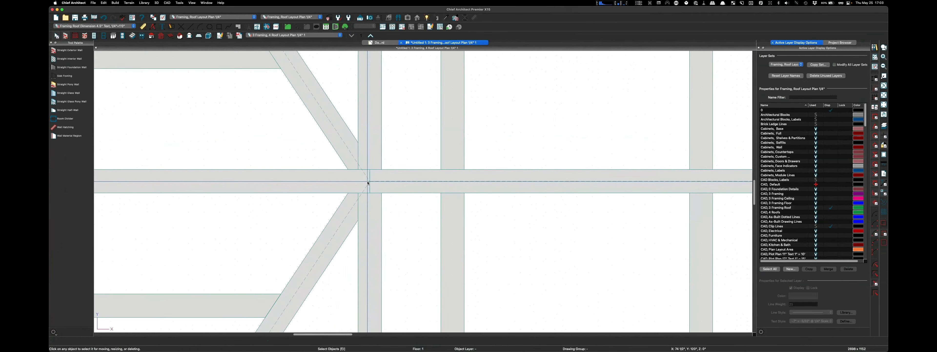
pyautogui.scroll(-2, 345, 189)
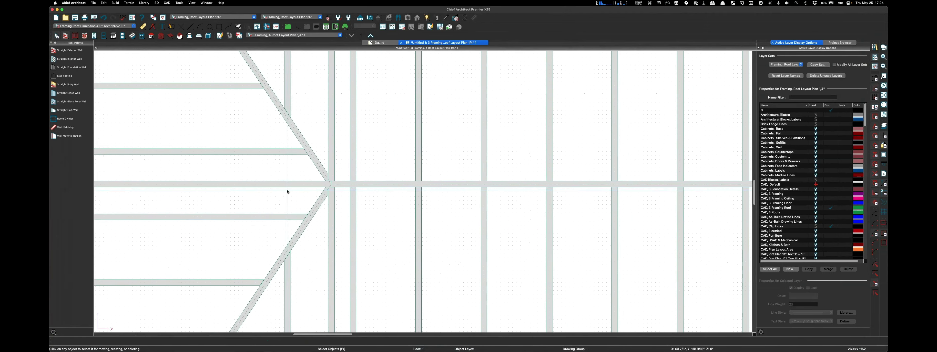
pyautogui.scroll(-1, 243, 191)
pyautogui.scroll(-2, 243, 191)
pyautogui.scroll(4, 262, 192)
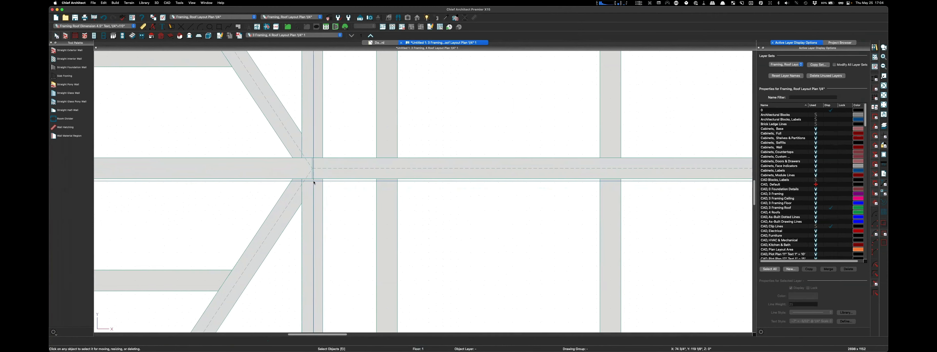
pyautogui.scroll(-3, 204, 188)
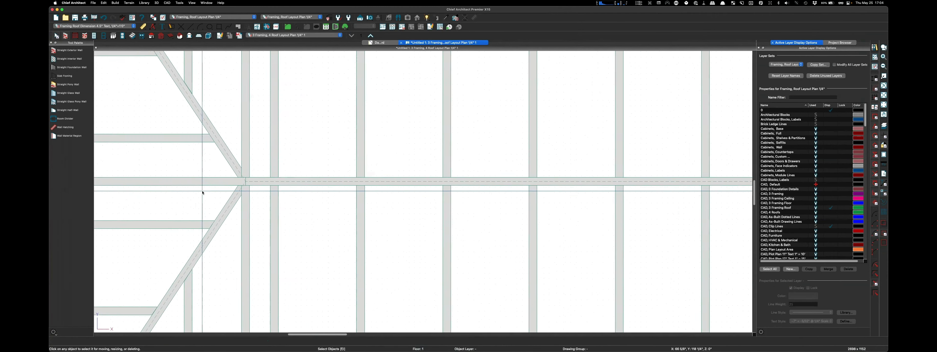
pyautogui.rightClick(202, 192)
pyautogui.click(316, 133)
pyautogui.scroll(-3, 316, 133)
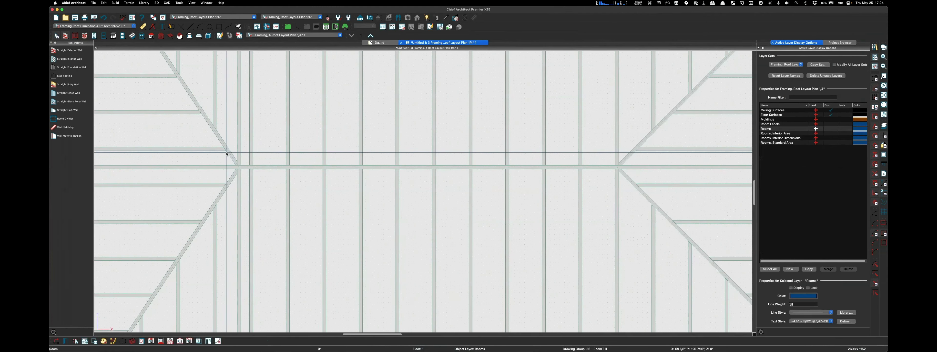
pyautogui.scroll(2, 488, 168)
pyautogui.scroll(4, 488, 168)
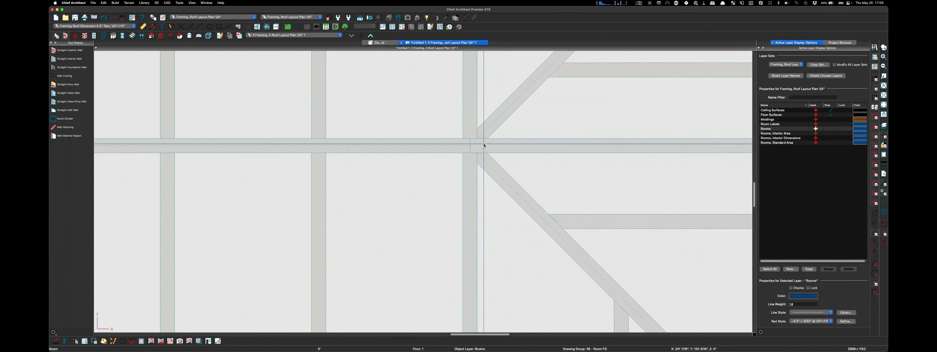
pyautogui.scroll(-4, 601, 155)
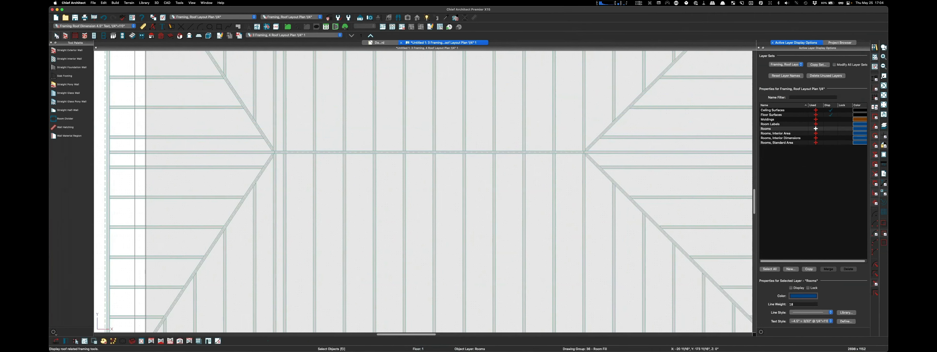
# Step: Add a point-to-point dimension between the two hip junctions along the ridge, showing the DIMS layer
pyautogui.click(144, 27)
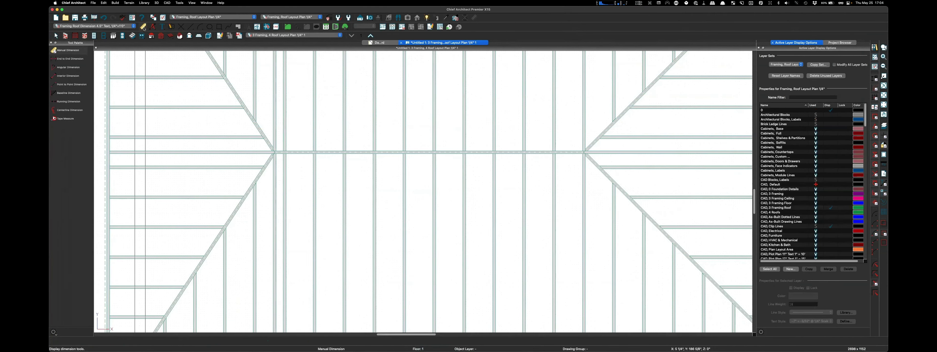
pyautogui.click(64, 85)
pyautogui.scroll(3, 267, 154)
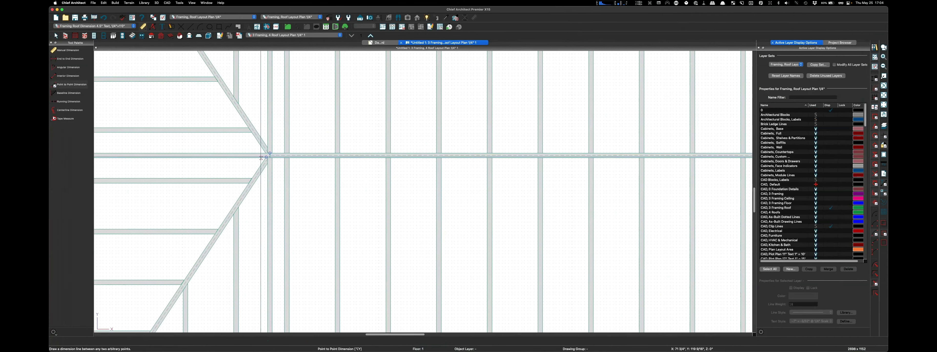
pyautogui.moveTo(270, 153); pyautogui.dragTo(614, 131)
pyautogui.scroll(-3, 344, 150)
pyautogui.scroll(3, 569, 149)
pyautogui.scroll(4, 607, 152)
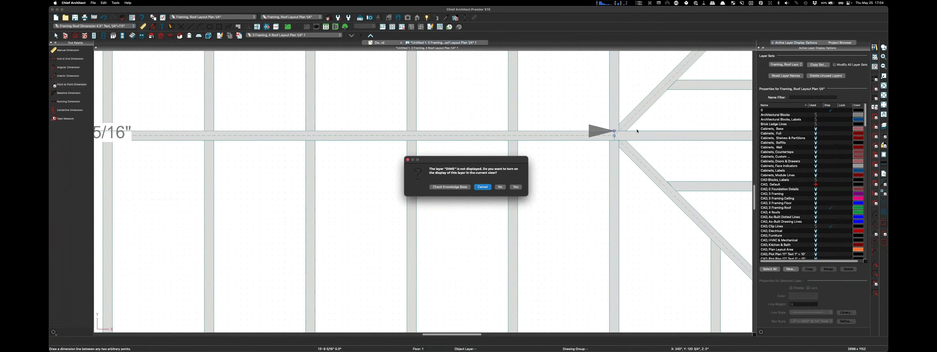
pyautogui.click(519, 187)
pyautogui.scroll(-3, 633, 221)
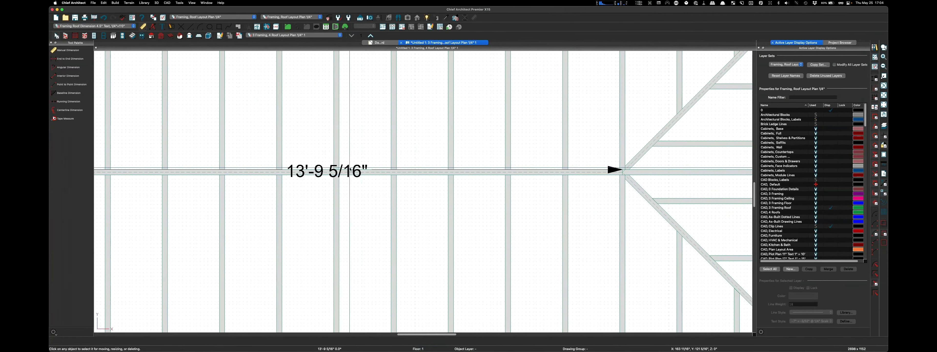
# Step: Move the 13'-9 5/16" ridge dimension to sit just above the ridge
pyautogui.click(335, 171)
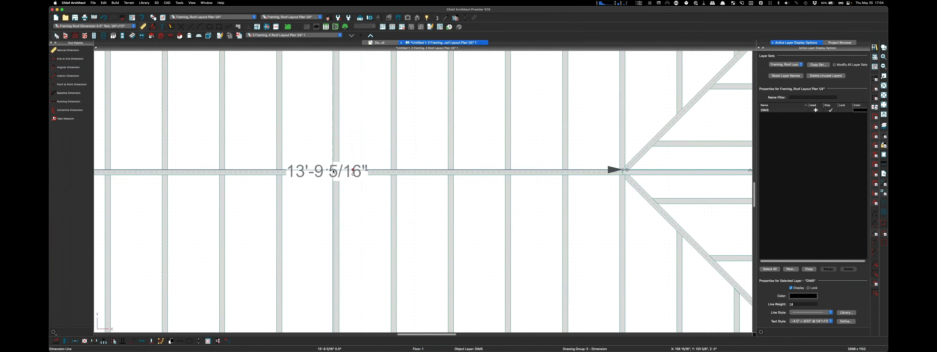
pyautogui.moveTo(333, 171); pyautogui.dragTo(355, 145)
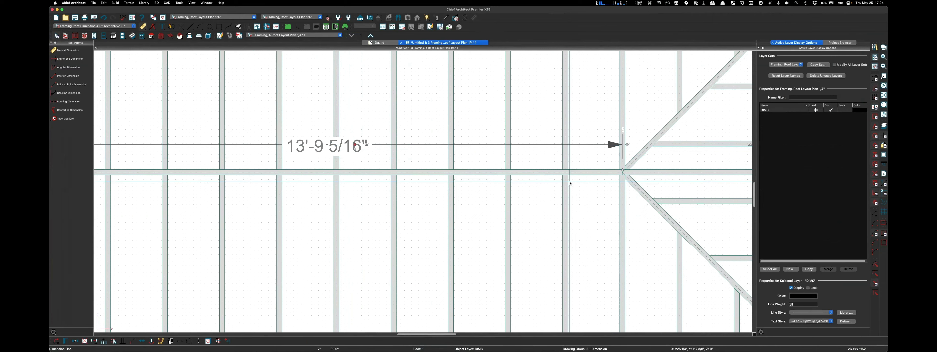
pyautogui.scroll(-2, 687, 169)
pyautogui.scroll(3, 686, 169)
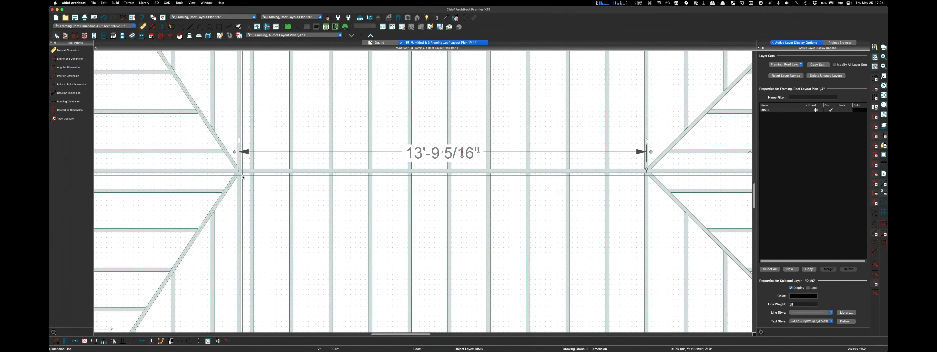
pyautogui.scroll(-3, 244, 145)
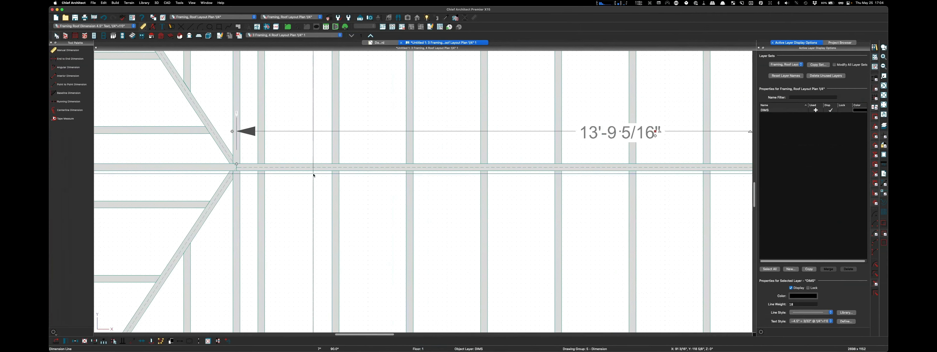
pyautogui.scroll(1, 308, 165)
pyautogui.scroll(1, 308, 165)
pyautogui.scroll(1, 310, 163)
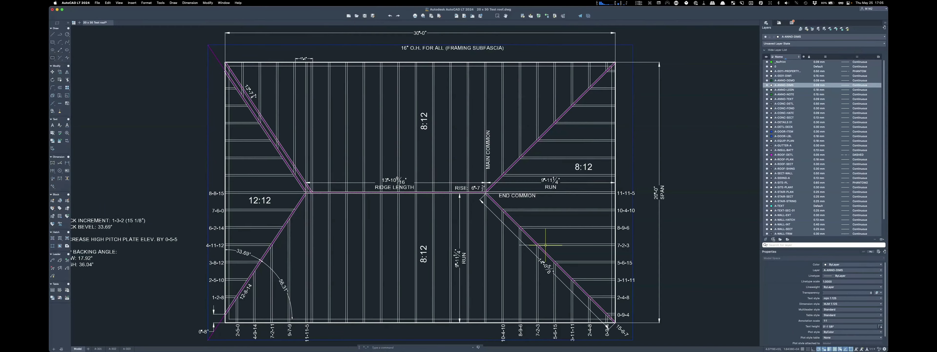
pyautogui.scroll(10, 481, 196)
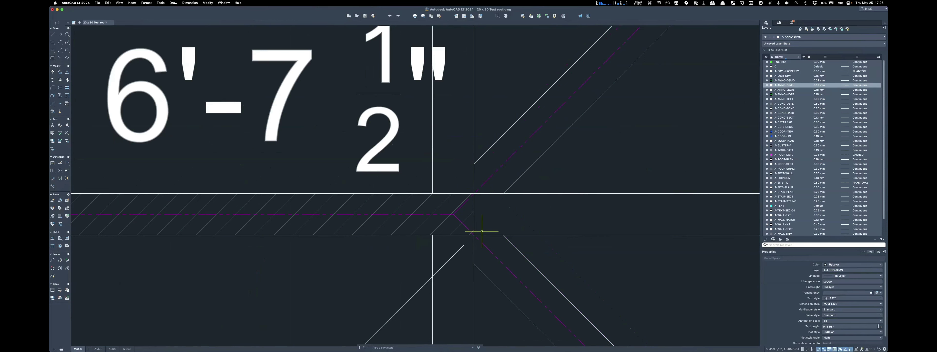
pyautogui.scroll(5, 470, 237)
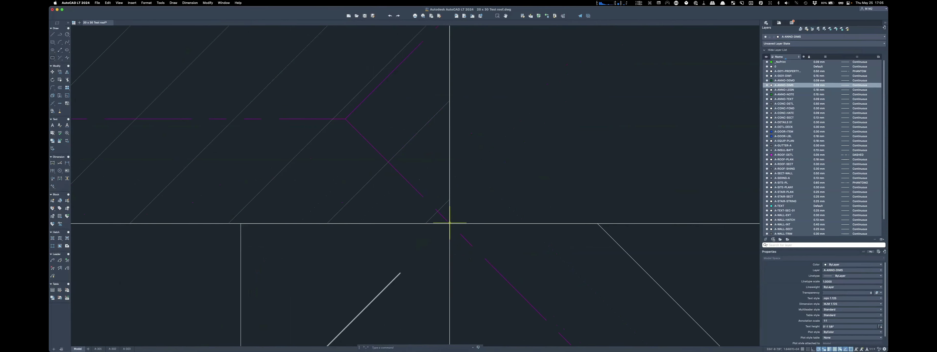
pyautogui.scroll(-4, 450, 223)
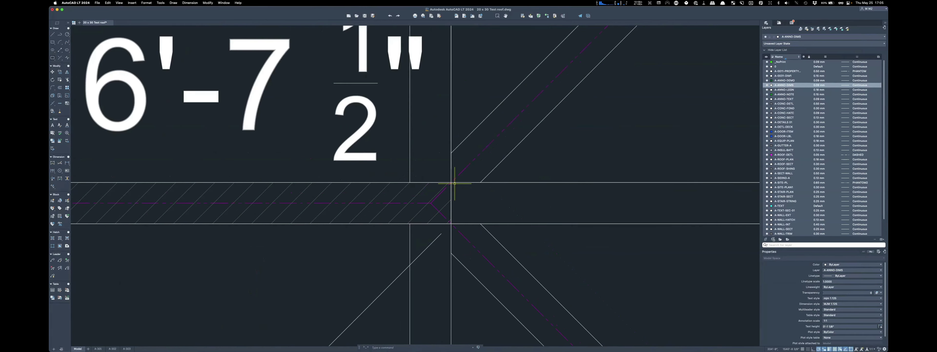
pyautogui.scroll(-4, 449, 185)
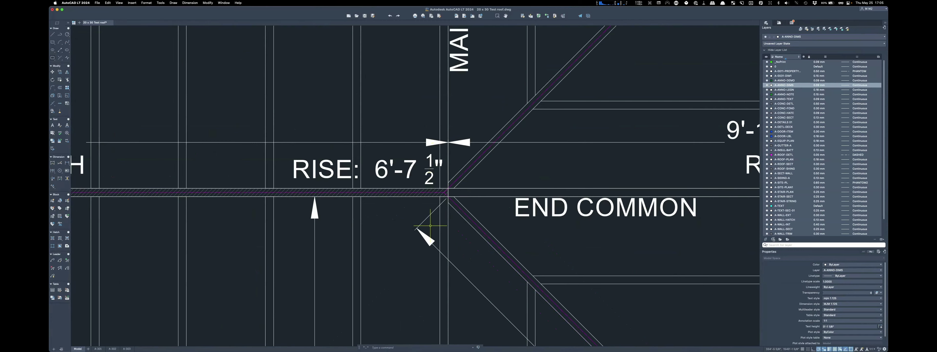
pyautogui.click(448, 286)
pyautogui.scroll(-5, 423, 260)
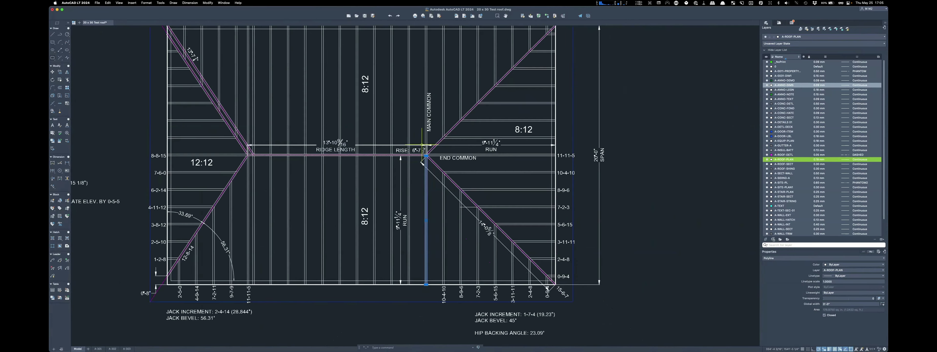
pyautogui.scroll(3, 428, 157)
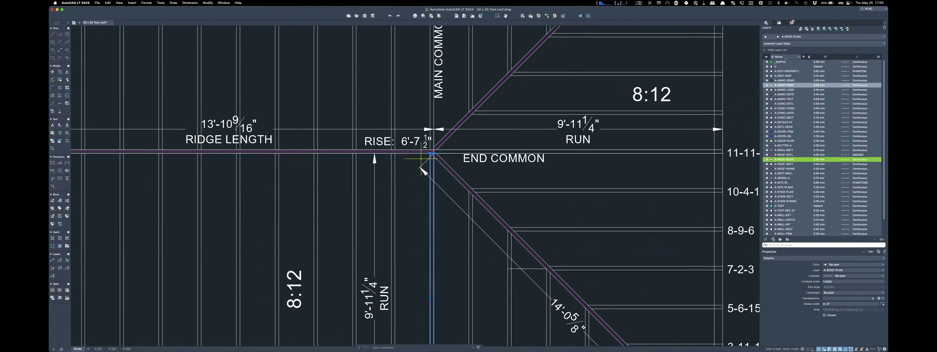
pyautogui.scroll(1, 478, 149)
pyautogui.scroll(1, 478, 149)
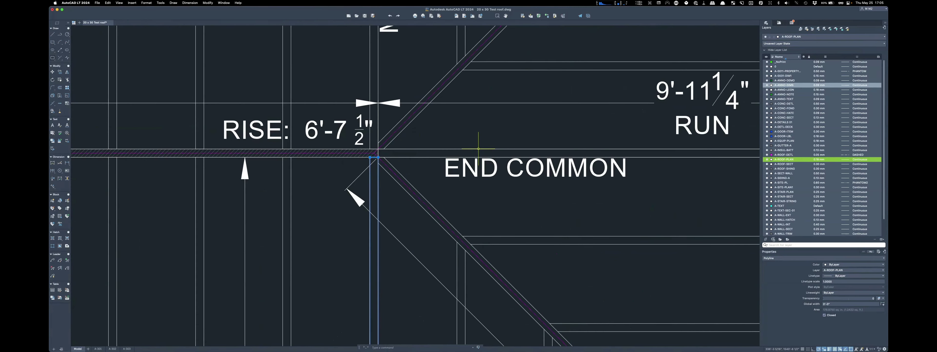
pyautogui.click(478, 148)
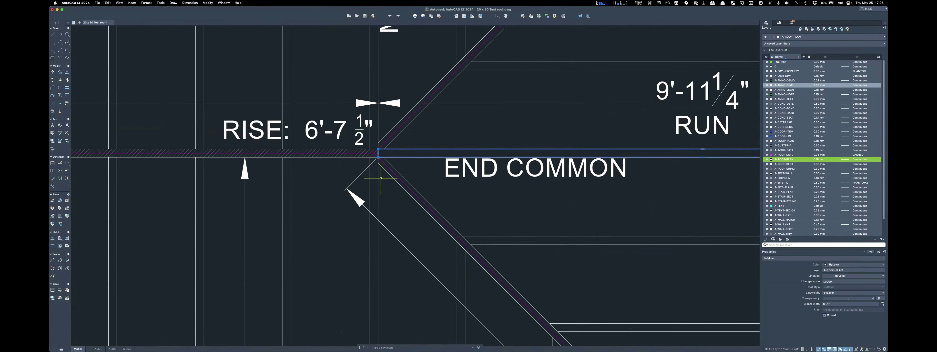
pyautogui.scroll(-4, 552, 142)
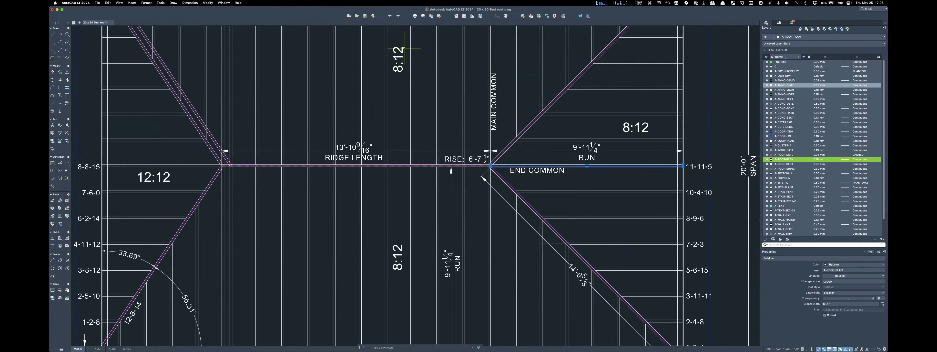
pyautogui.moveTo(60, 121)
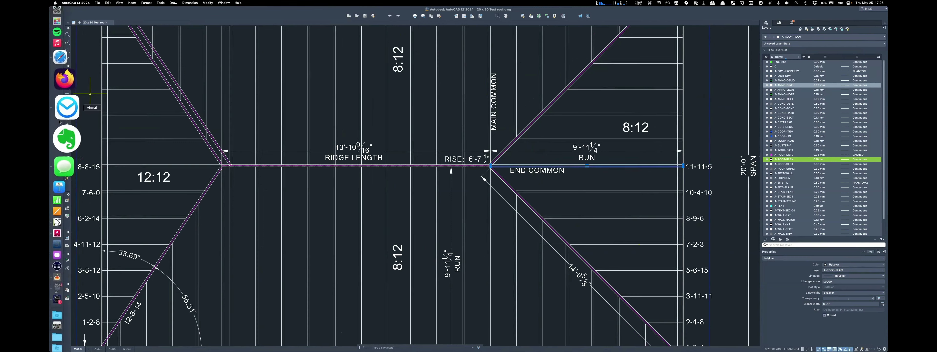
# Step: Select the rafter at the ridge/hip junction and resize it from its side edge
pyautogui.click(73, 185)
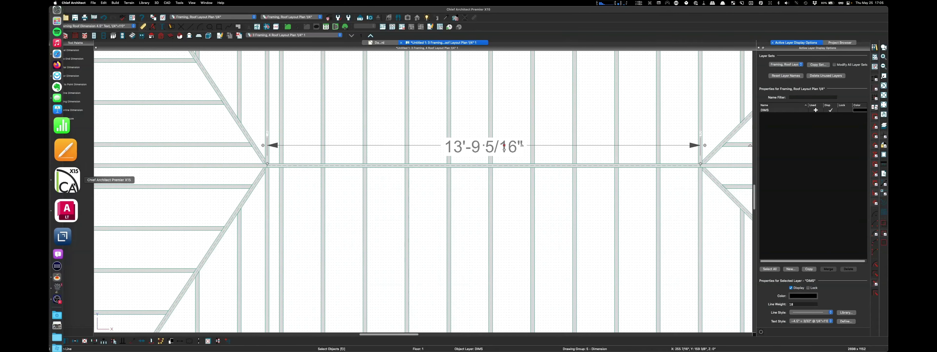
pyautogui.scroll(-1, 267, 190)
pyautogui.scroll(-1, 467, 185)
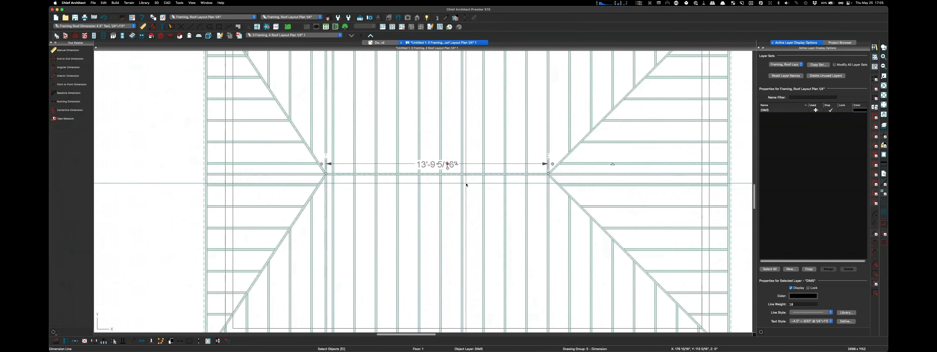
pyautogui.scroll(2, 600, 189)
pyautogui.click(517, 195)
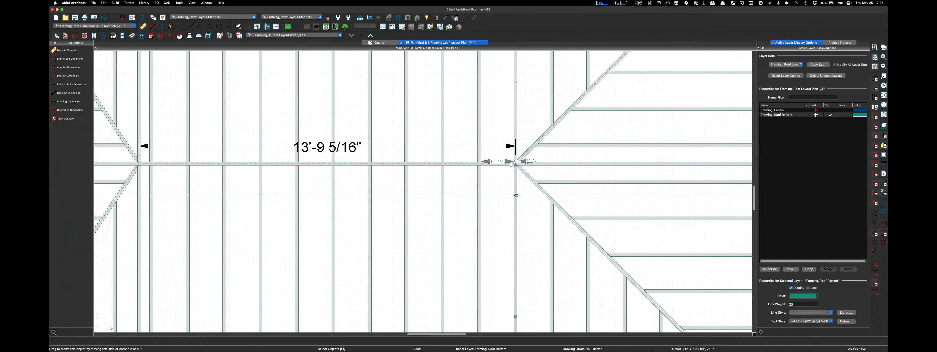
pyautogui.scroll(5, 513, 166)
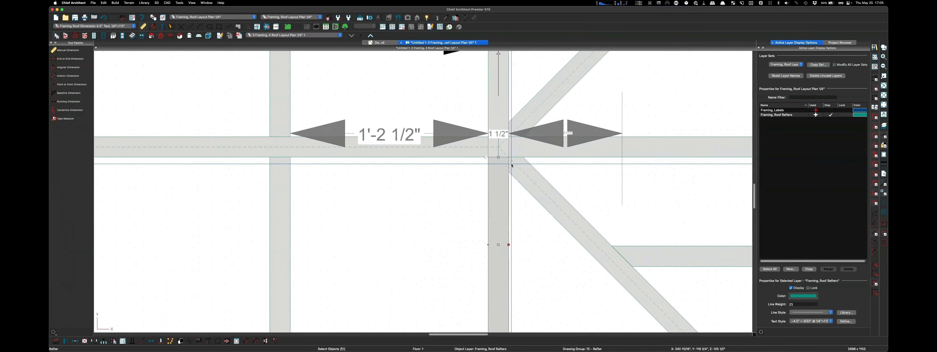
pyautogui.moveTo(512, 165); pyautogui.dragTo(667, 157)
# Step: Pull the rafter's left end toward the right hip junction
pyautogui.scroll(-4, 471, 150)
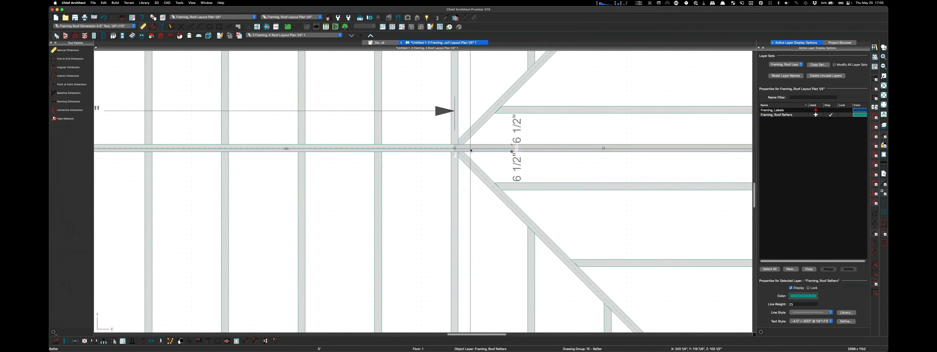
pyautogui.scroll(-5, 470, 150)
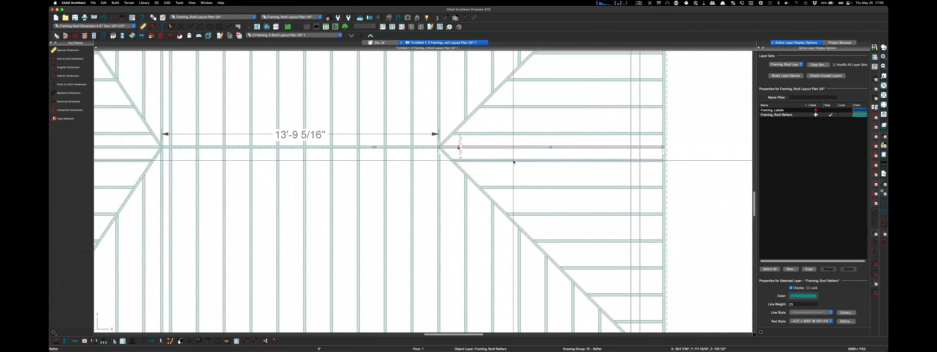
pyautogui.scroll(-2, 514, 162)
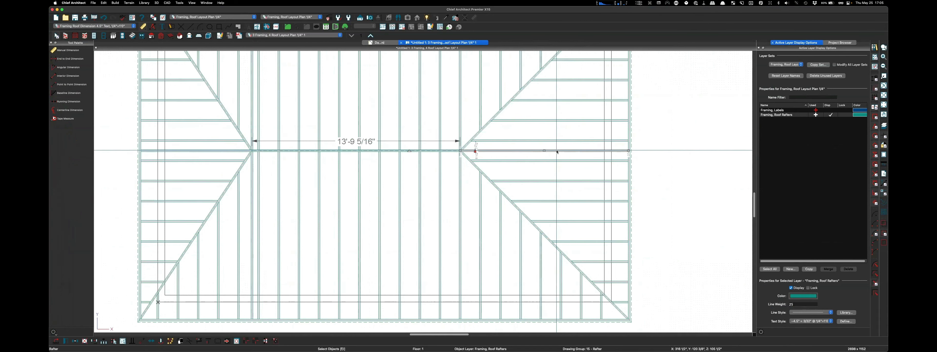
pyautogui.scroll(5, 460, 151)
pyautogui.scroll(2, 460, 150)
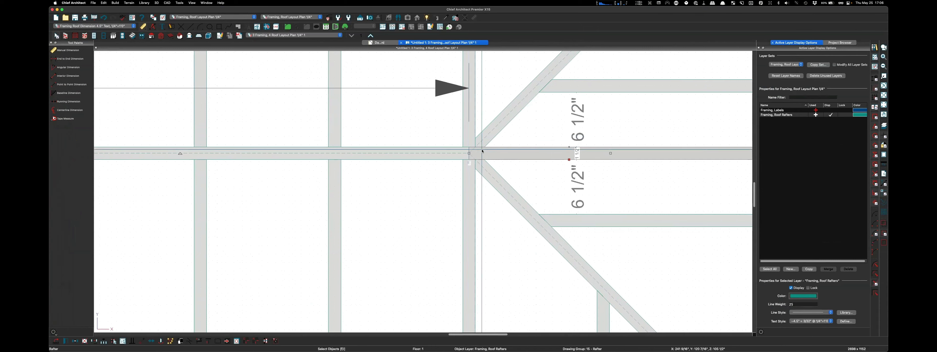
pyautogui.scroll(3, 464, 151)
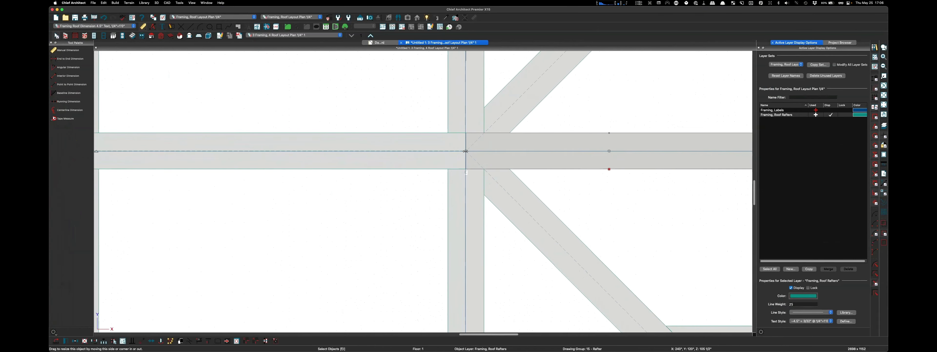
pyautogui.moveTo(466, 149)
pyautogui.mouseDown()
pyautogui.moveTo(484, 134)
pyautogui.moveTo(486, 151)
pyautogui.mouseUp()
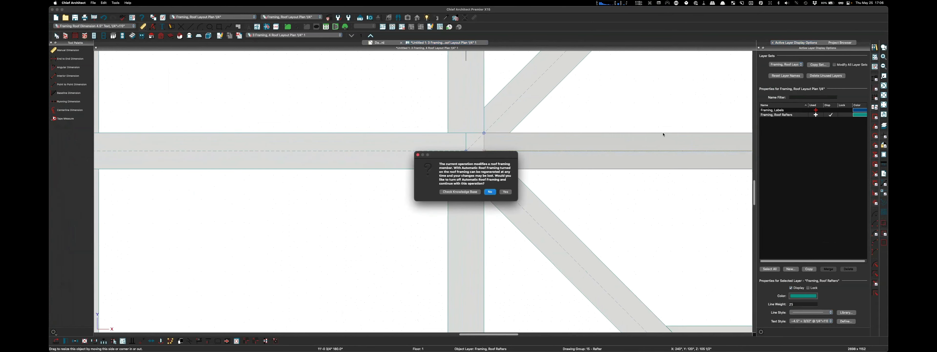
# Step: Turn off Automatic Roof Framing and extend the ridge end toward the hip junction
pyautogui.click(507, 192)
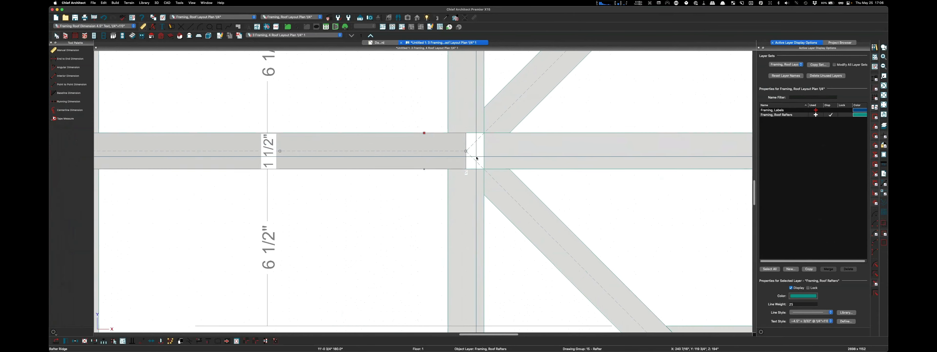
pyautogui.moveTo(467, 151); pyautogui.dragTo(484, 151)
pyautogui.scroll(-5, 696, 163)
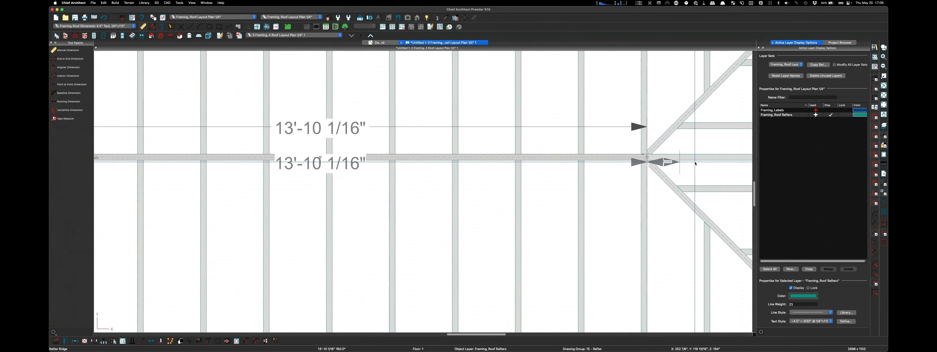
pyautogui.scroll(-3, 696, 164)
pyautogui.scroll(6, 381, 169)
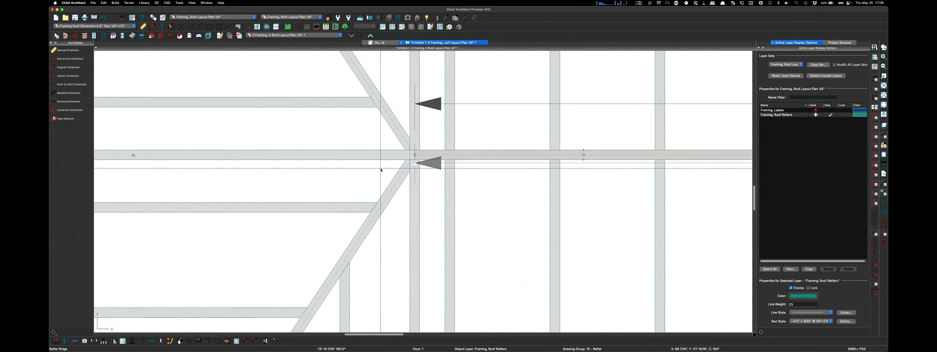
pyautogui.scroll(5, 381, 170)
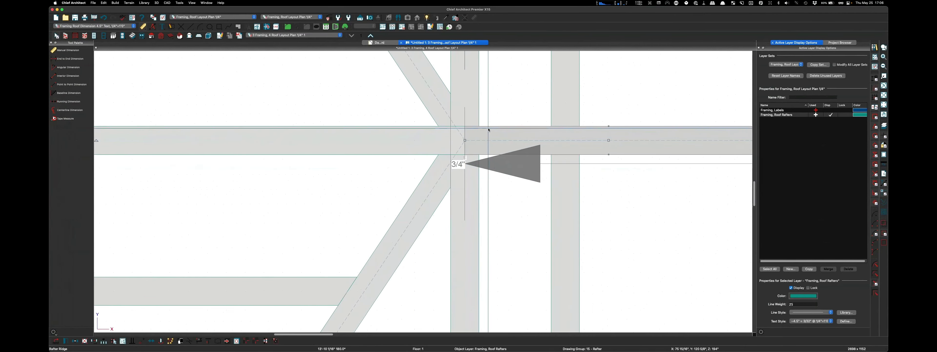
# Step: Reshape the left ridge end to meet the rafter, giving a 13'-10 13/16" ridge dimension
pyautogui.click(466, 148)
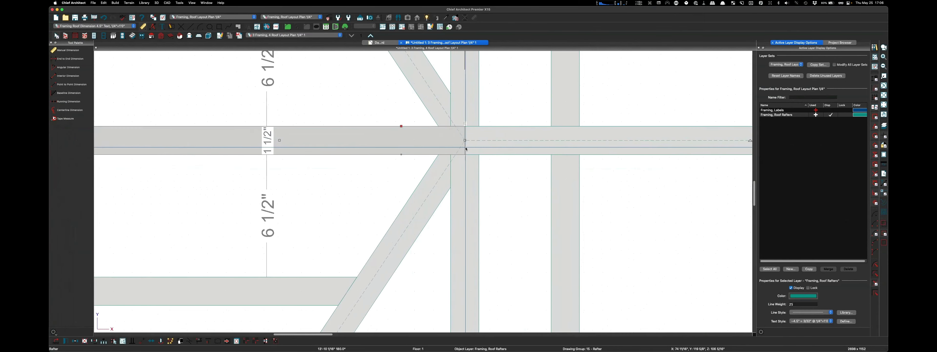
pyautogui.moveTo(467, 148); pyautogui.dragTo(452, 141)
pyautogui.click(468, 141)
pyautogui.scroll(-3, 311, 183)
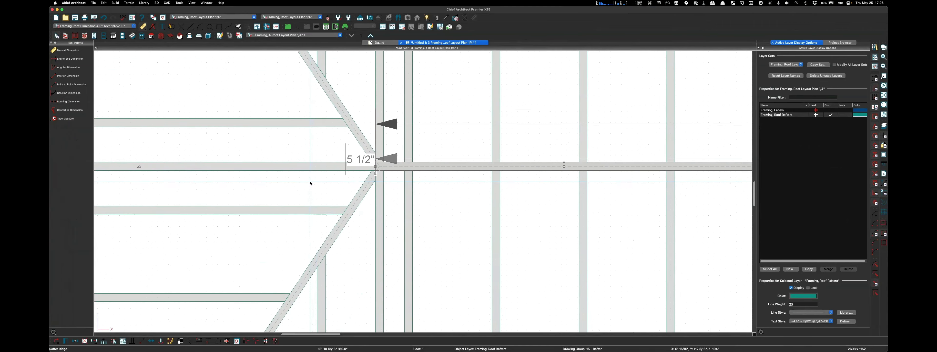
pyautogui.scroll(-3, 310, 183)
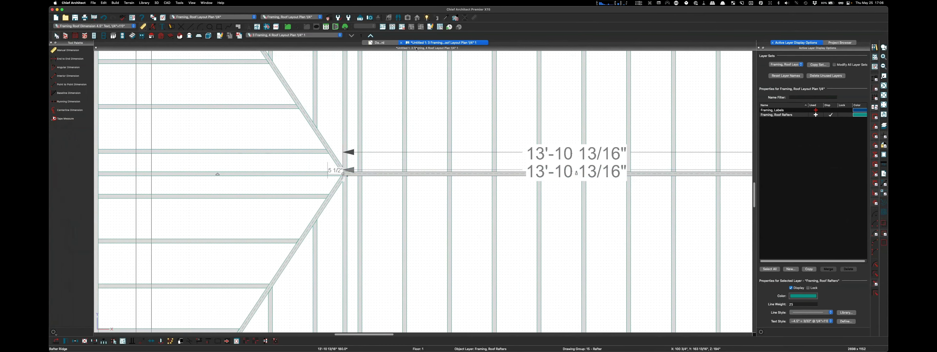
pyautogui.click(365, 43)
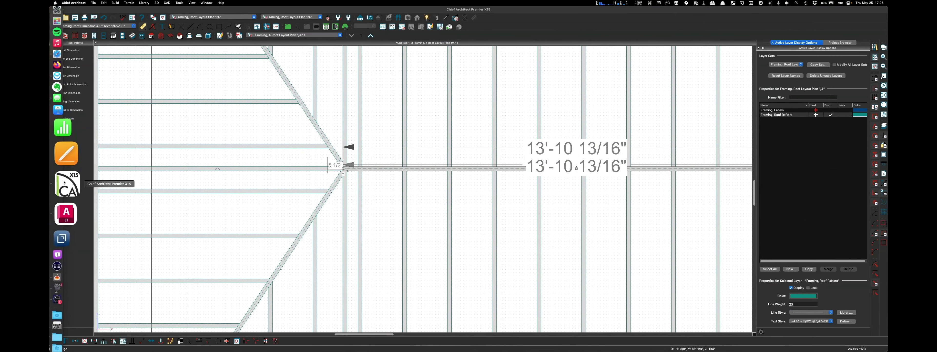
# Step: Inspect the AutoCAD roof plan's 13'-10 9/16" ridge and rafter labels, then rearrange windows to reveal Chief Architect
pyautogui.click(66, 213)
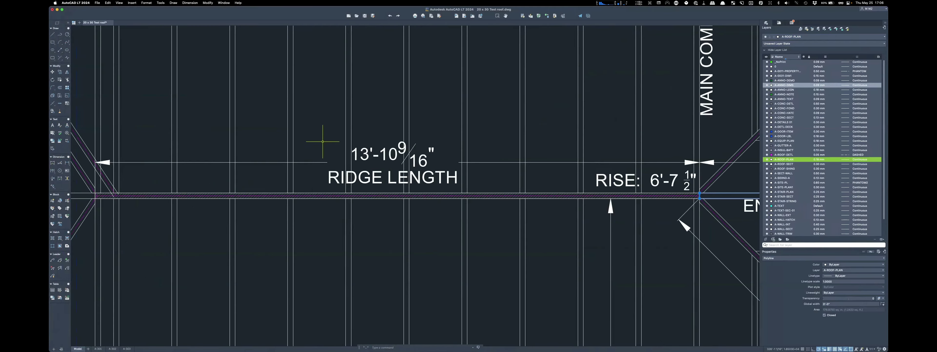
pyautogui.scroll(5, 81, 191)
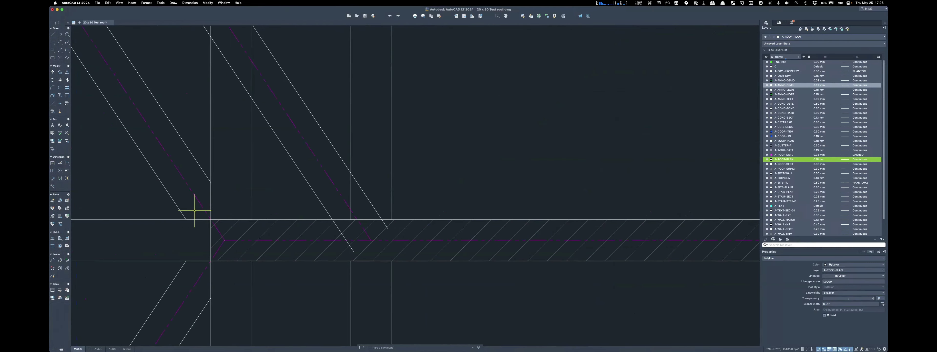
pyautogui.scroll(5, 209, 224)
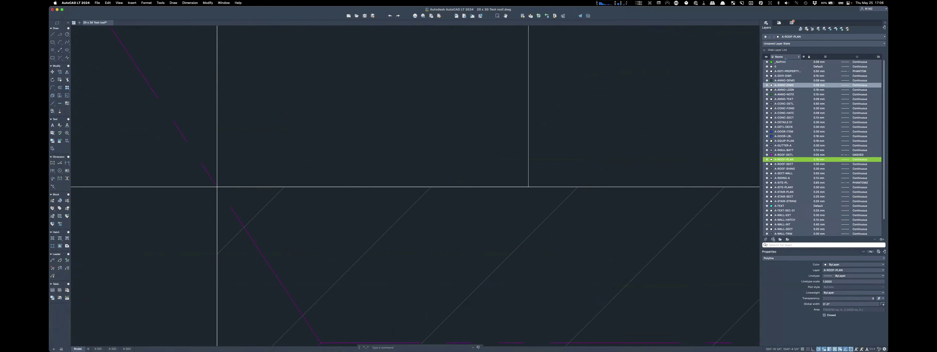
pyautogui.scroll(3, 218, 168)
pyautogui.rightClick(218, 178)
pyautogui.press('Escape')
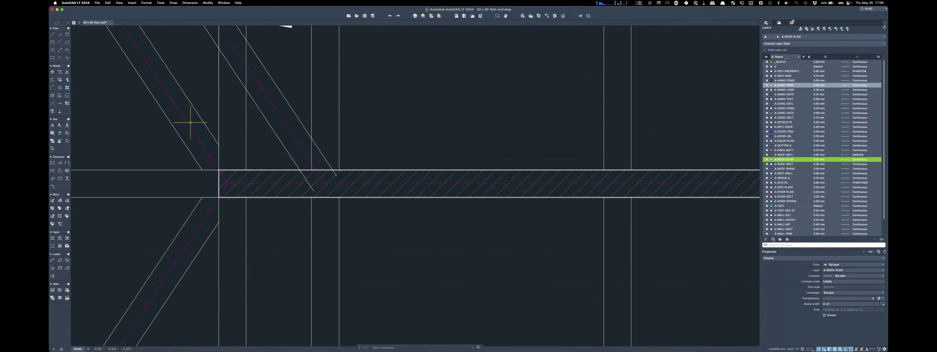
pyautogui.scroll(-10, 215, 171)
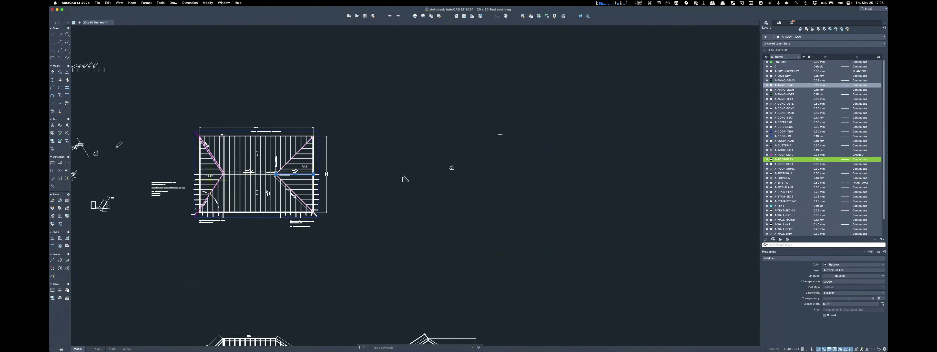
pyautogui.scroll(5, 210, 180)
pyautogui.scroll(5, 714, 130)
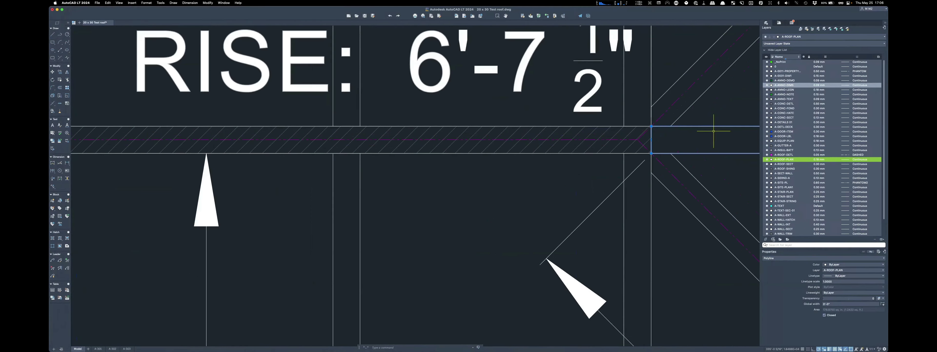
pyautogui.scroll(-6, 713, 130)
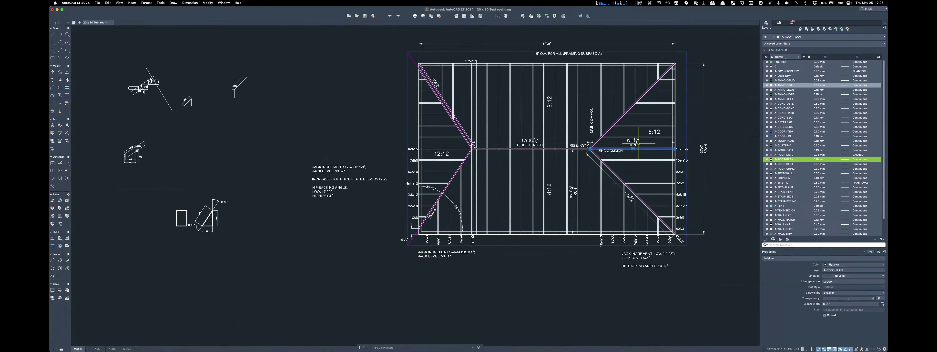
pyautogui.scroll(3, 713, 146)
pyautogui.scroll(2, 714, 147)
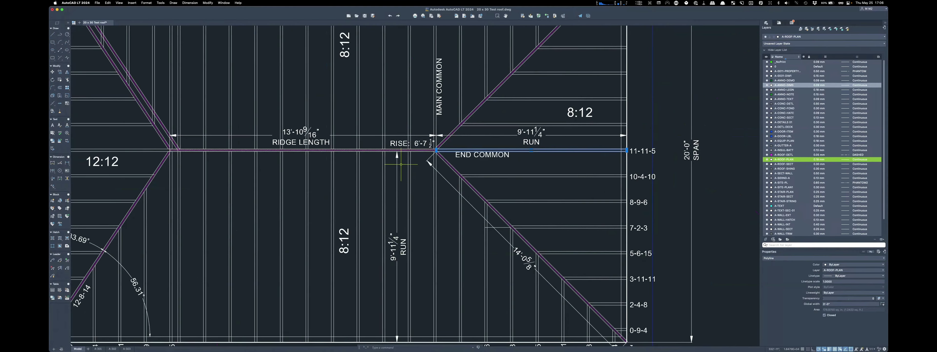
pyautogui.scroll(-4, 397, 154)
pyautogui.scroll(2, 397, 153)
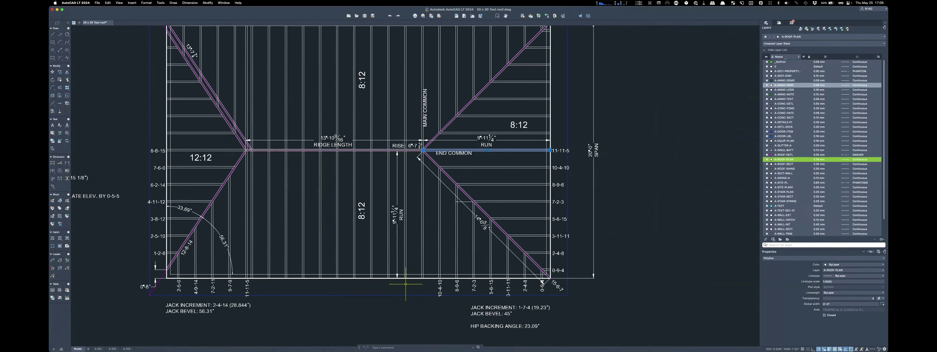
pyautogui.scroll(3, 393, 232)
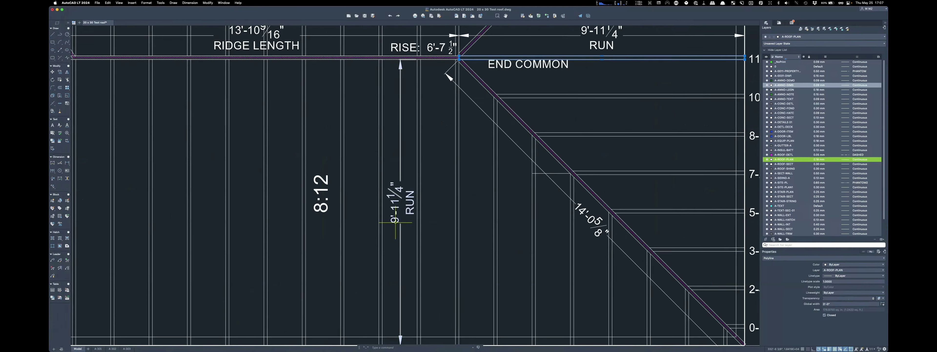
pyautogui.scroll(-2, 403, 220)
pyautogui.scroll(-4, 403, 220)
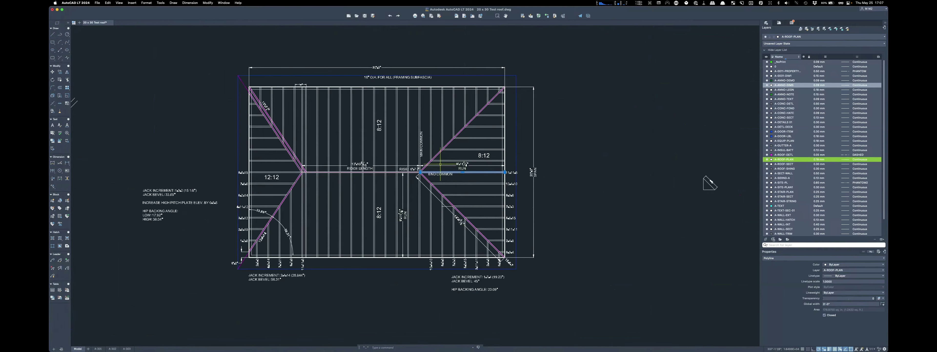
pyautogui.scroll(5, 439, 164)
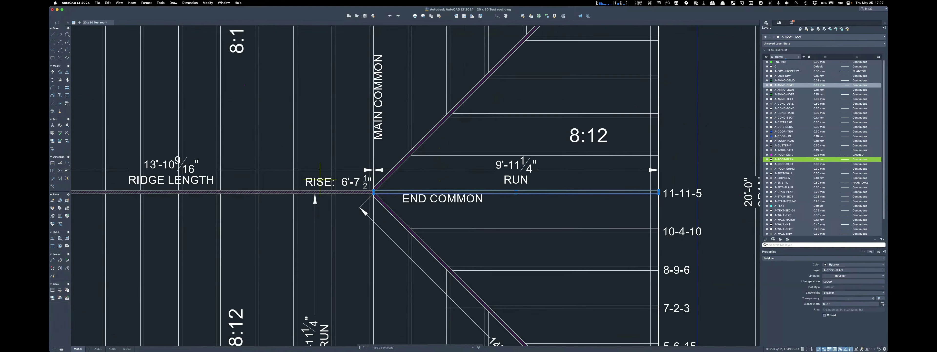
pyautogui.scroll(5, 333, 181)
pyautogui.scroll(-5, 537, 228)
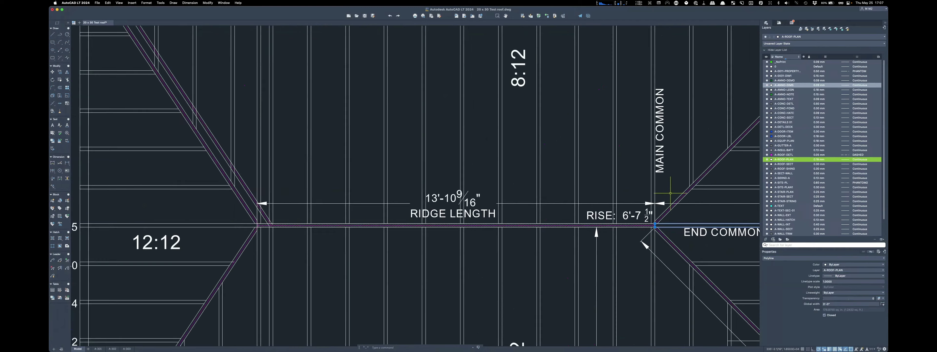
pyautogui.scroll(5, 548, 210)
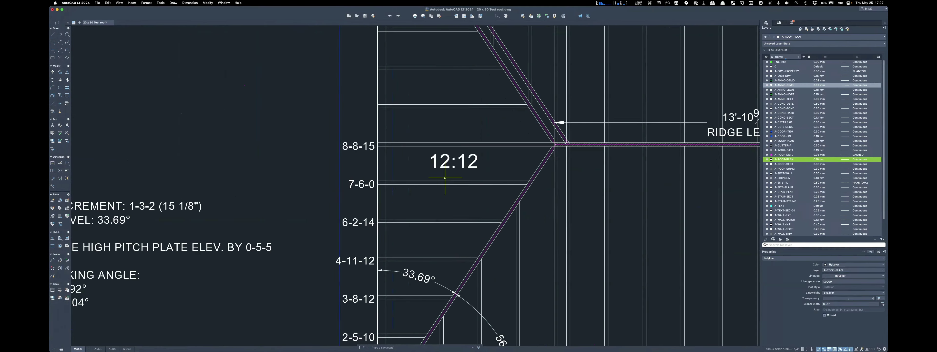
pyautogui.scroll(-5, 371, 131)
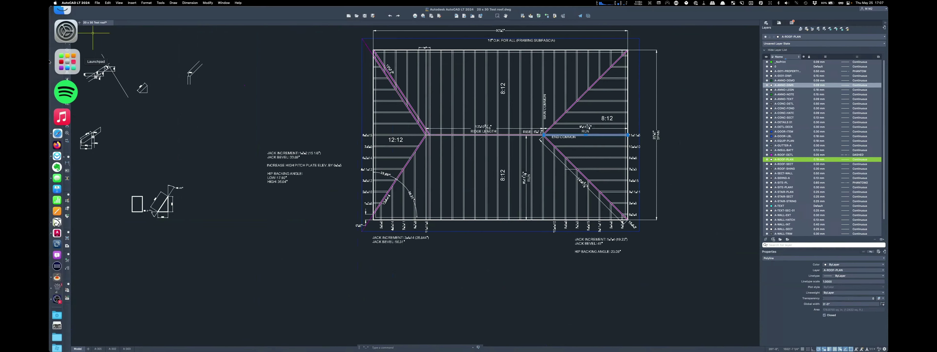
pyautogui.moveTo(827, 16); pyautogui.dragTo(800, 23)
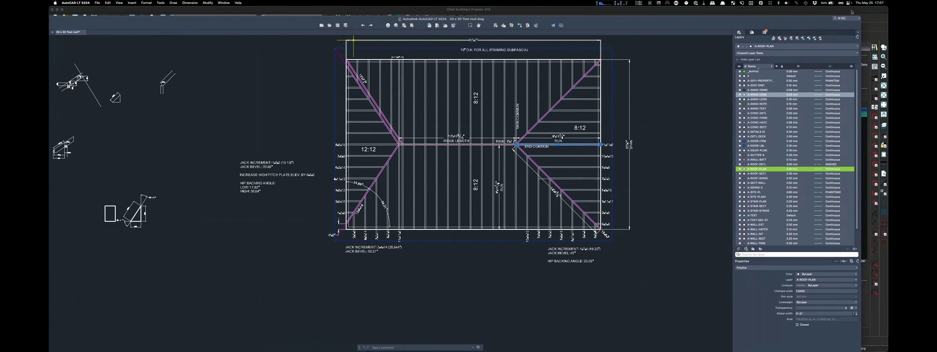
pyautogui.moveTo(851, 12); pyautogui.dragTo(811, 23)
# Step: Open the Roof Calc workbook on the right half of the screen and dismiss the protected-sheet alert on D5
pyautogui.click(873, 30)
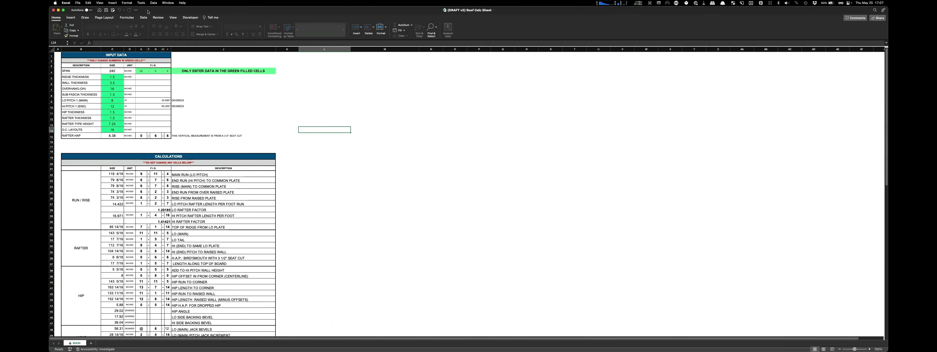
pyautogui.moveTo(524, 10); pyautogui.dragTo(888, 88)
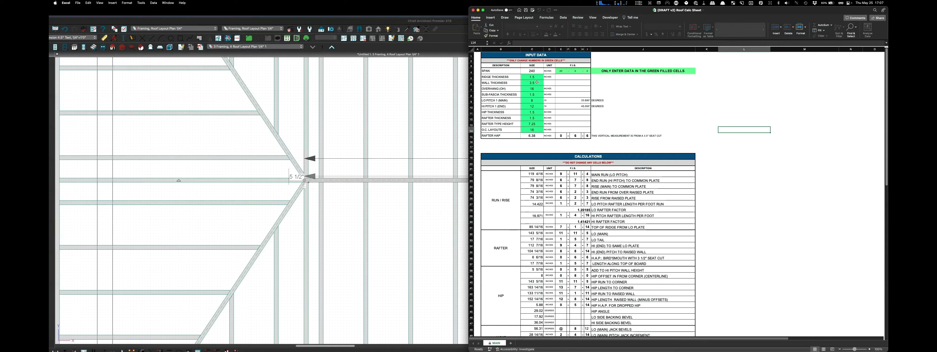
pyautogui.click(549, 78)
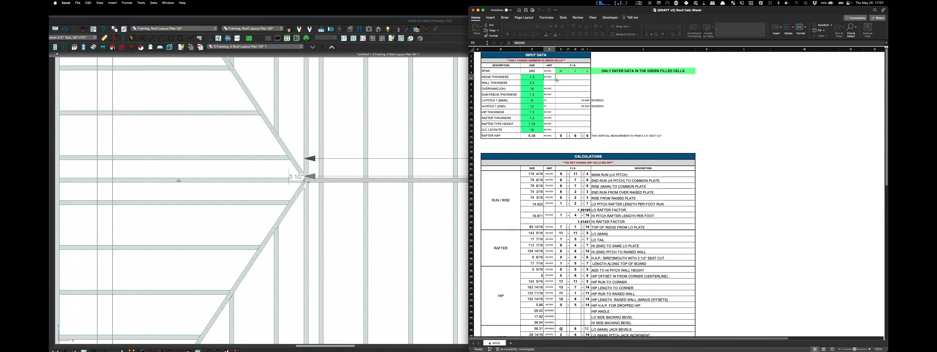
pyautogui.doubleClick(555, 79)
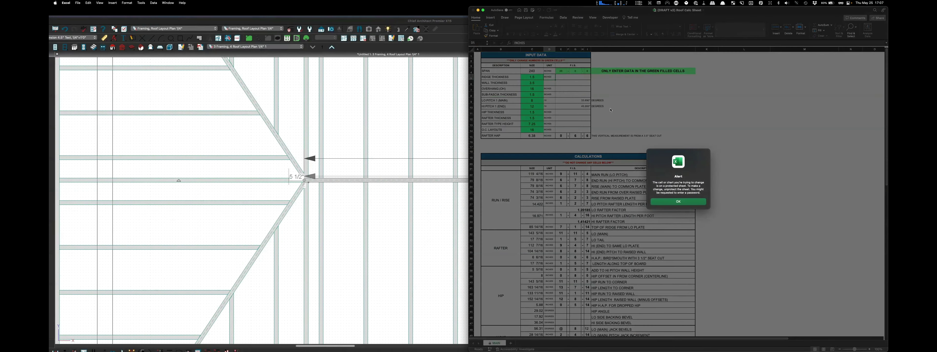
pyautogui.click(688, 204)
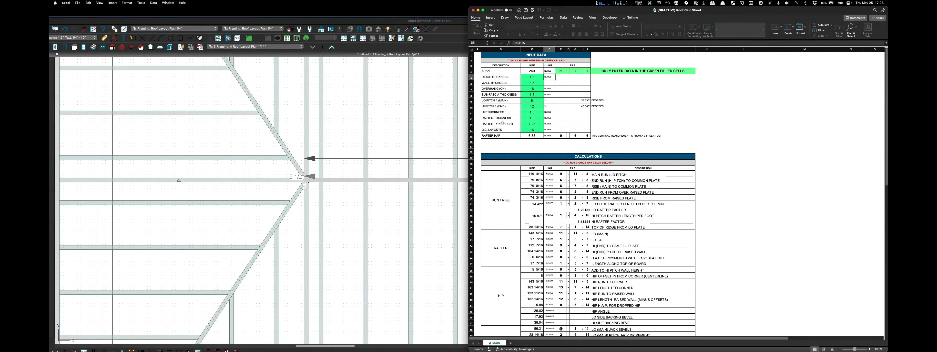
pyautogui.click(536, 124)
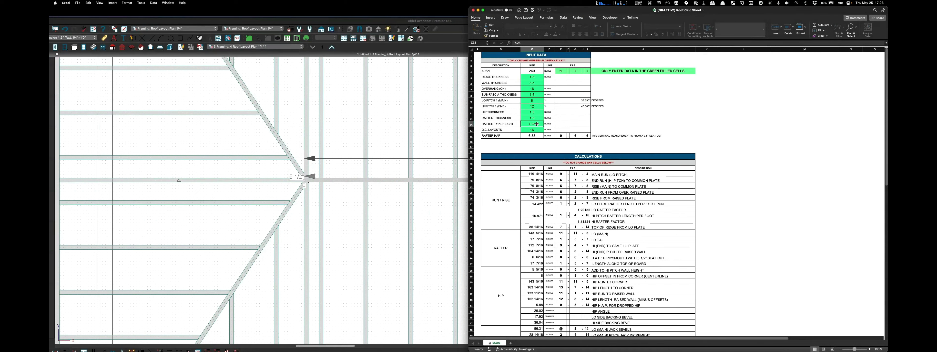
pyautogui.write('5.')
pyautogui.press('Return')
pyautogui.scroll(-5, 567, 121)
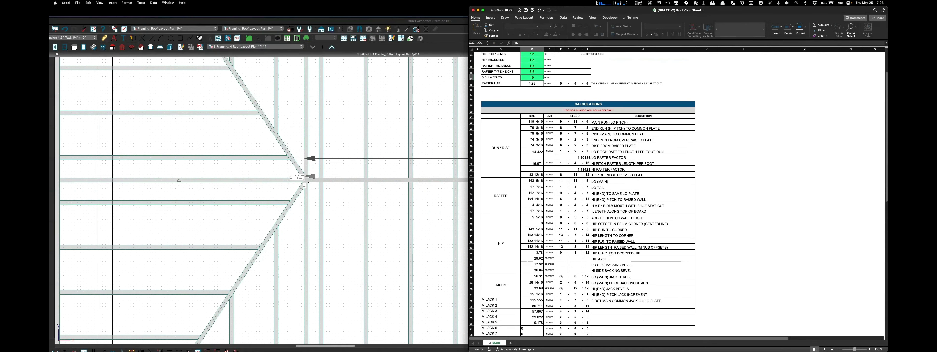
pyautogui.scroll(-4, 577, 115)
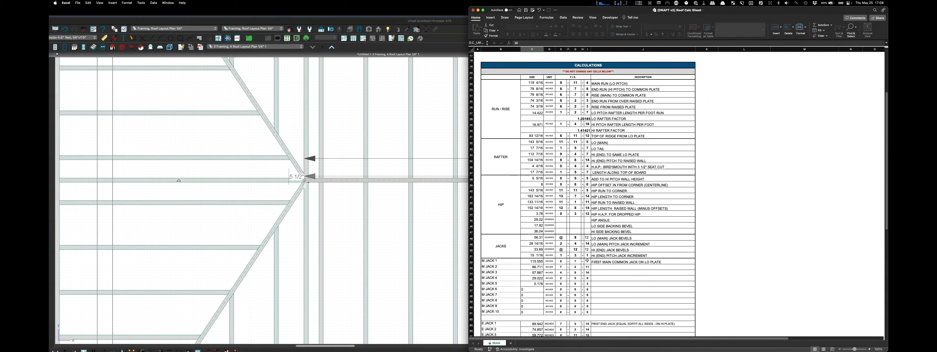
pyautogui.scroll(-3, 602, 239)
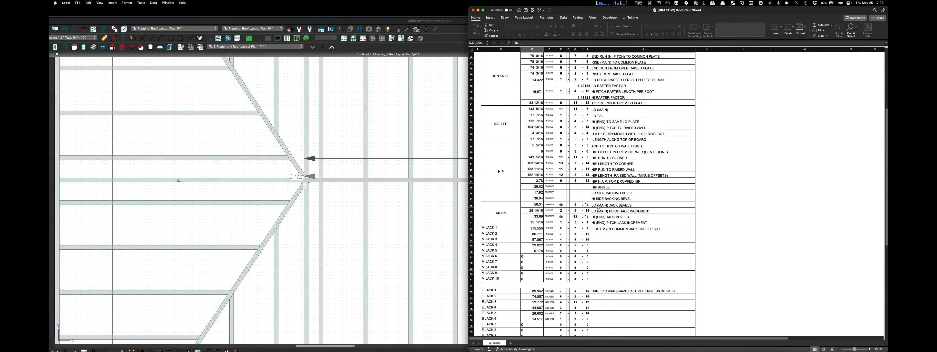
pyautogui.scroll(-3, 603, 205)
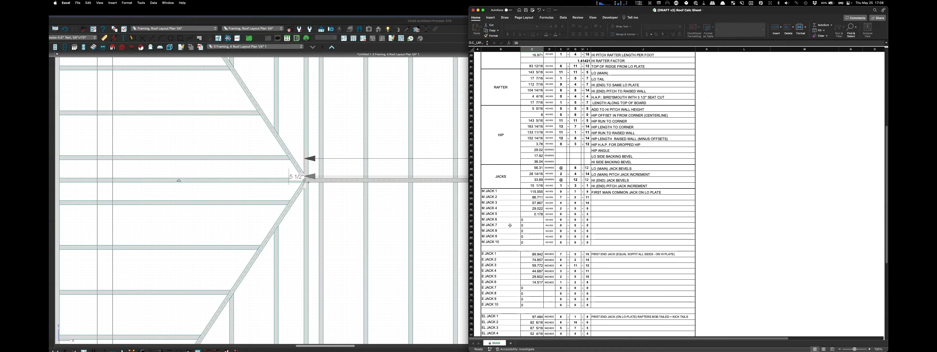
pyautogui.scroll(-10, 169, 197)
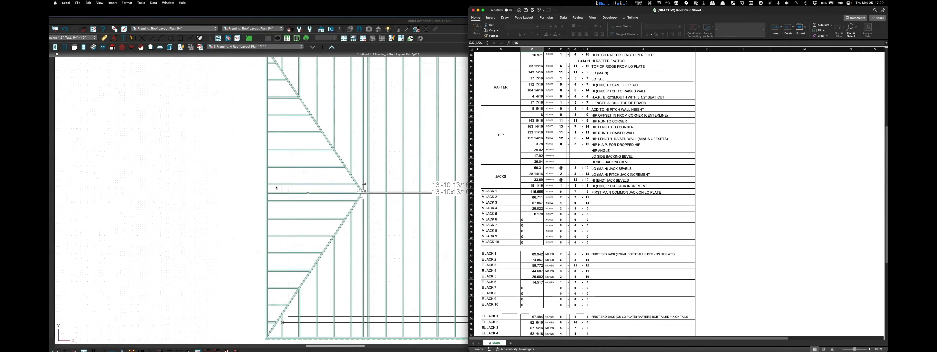
pyautogui.scroll(-2, 170, 197)
pyautogui.scroll(5, 402, 191)
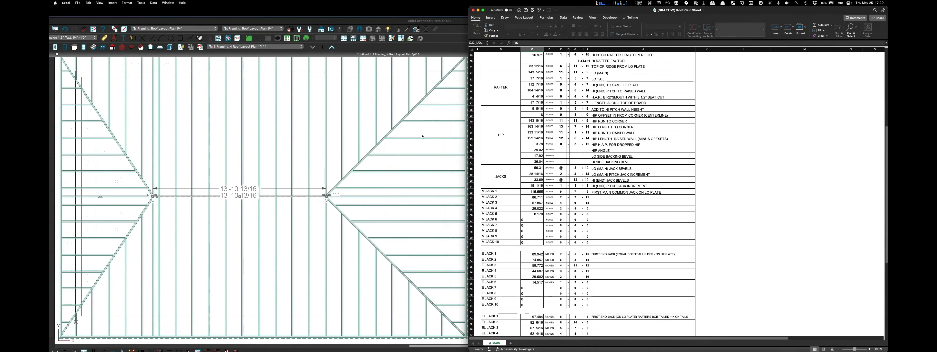
pyautogui.scroll(-4, 358, 248)
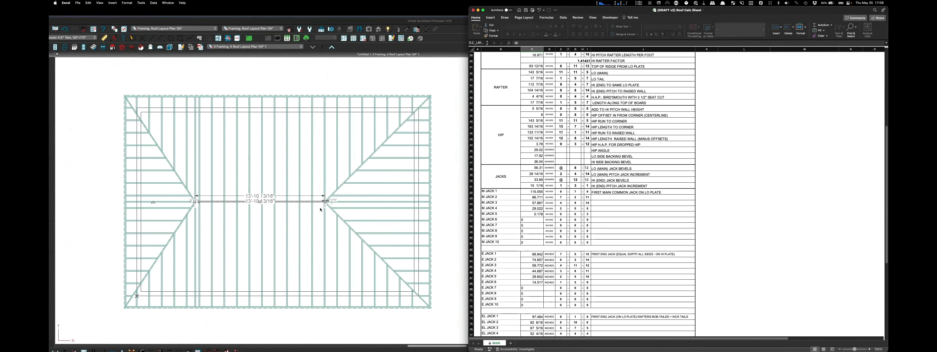
pyautogui.scroll(2, 321, 209)
pyautogui.scroll(1, 322, 206)
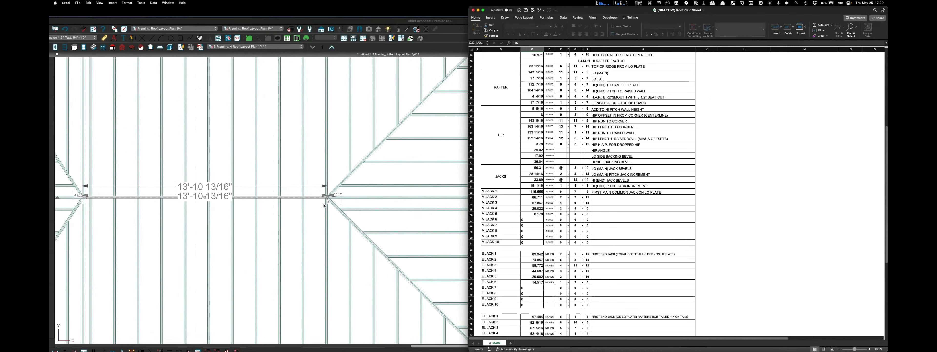
pyautogui.scroll(-1, 351, 196)
pyautogui.scroll(-1, 384, 190)
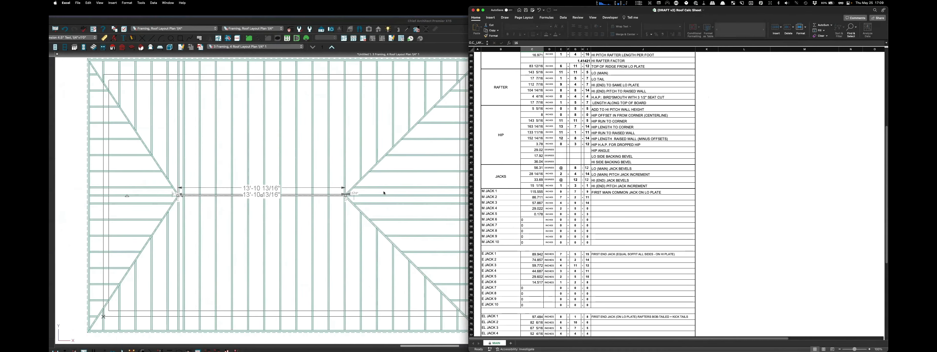
pyautogui.scroll(-2, 384, 190)
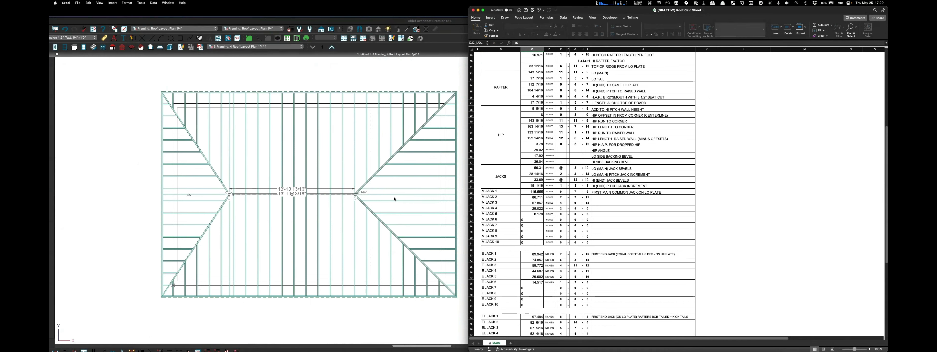
pyautogui.scroll(3, 395, 199)
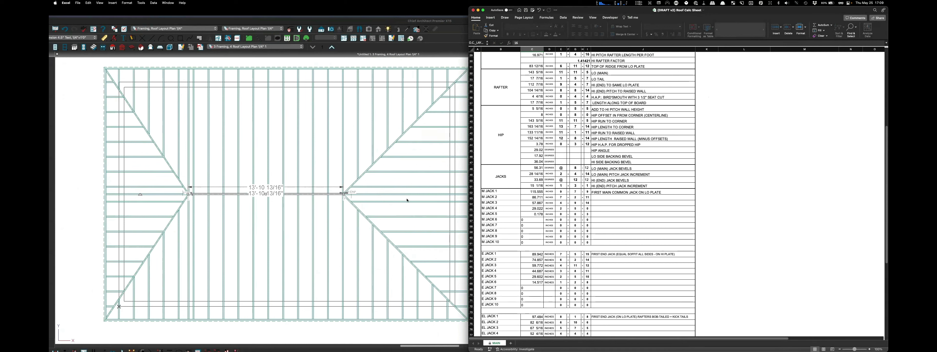
pyautogui.scroll(-1, 417, 192)
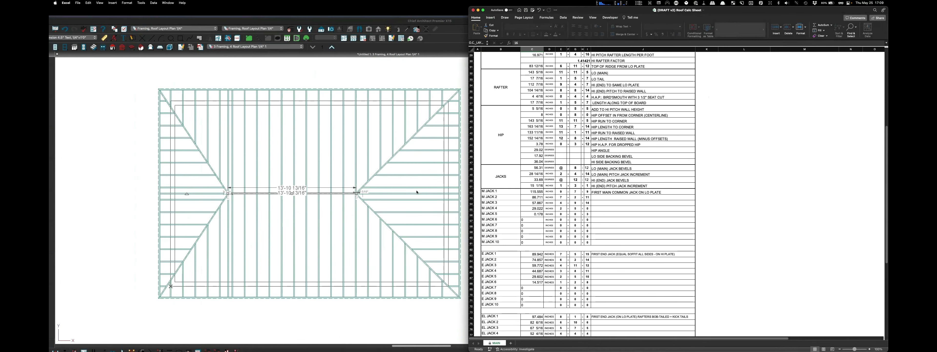
pyautogui.scroll(-1, 230, 201)
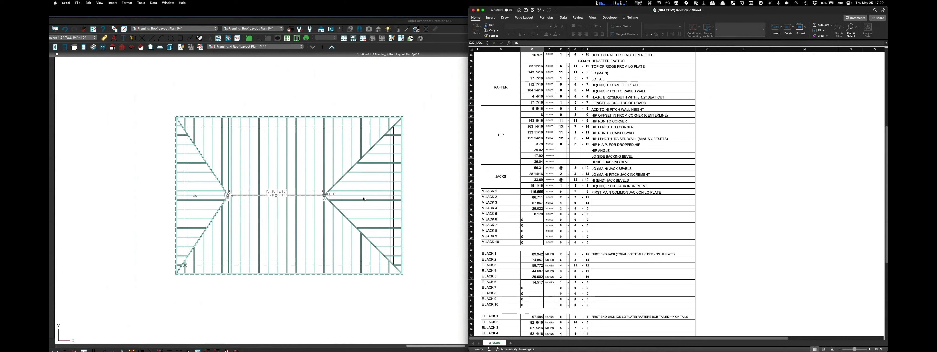
pyautogui.scroll(1, 364, 199)
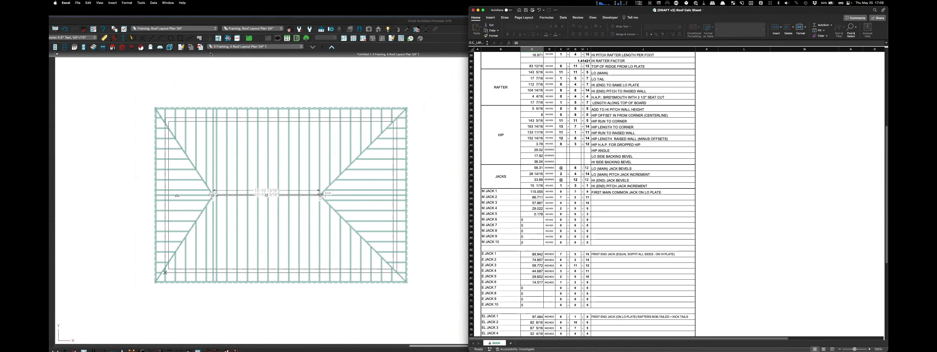
# Step: Maximize the framing plan, mark the right ridge-hip junction with a Framing Reference Marker, and show the Text, Framing layer
pyautogui.click(363, 195)
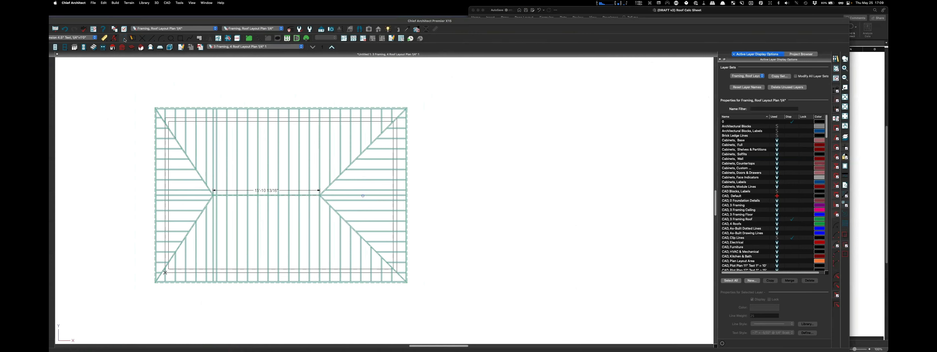
pyautogui.doubleClick(170, 22)
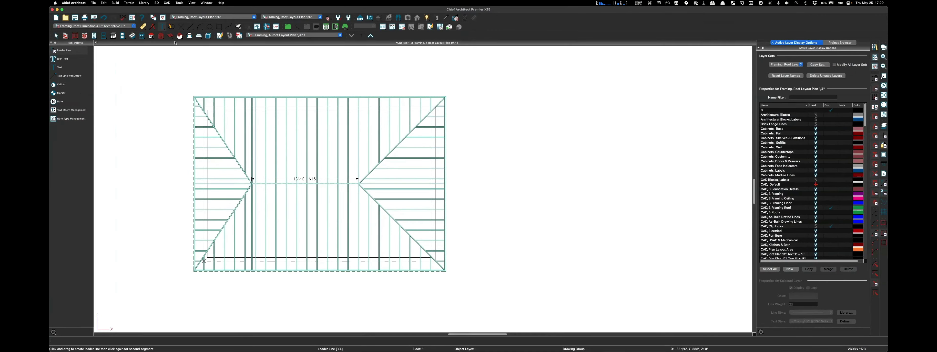
pyautogui.click(162, 37)
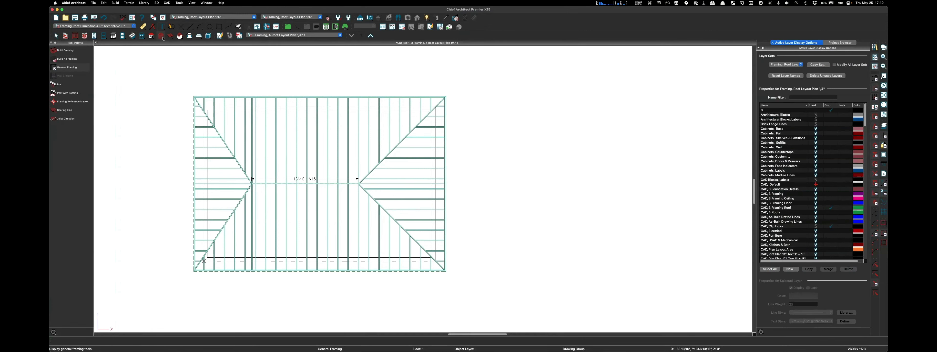
pyautogui.click(75, 102)
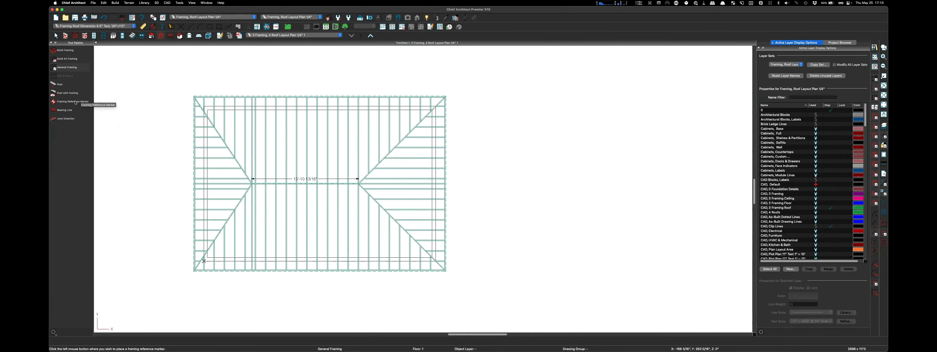
pyautogui.scroll(5, 322, 187)
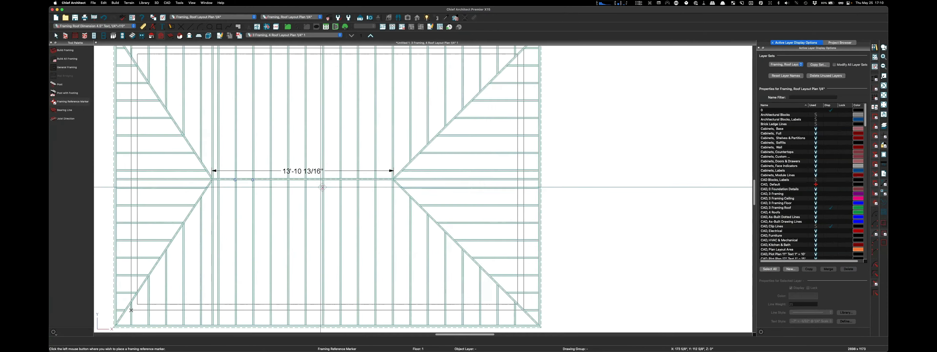
pyautogui.scroll(6, 322, 187)
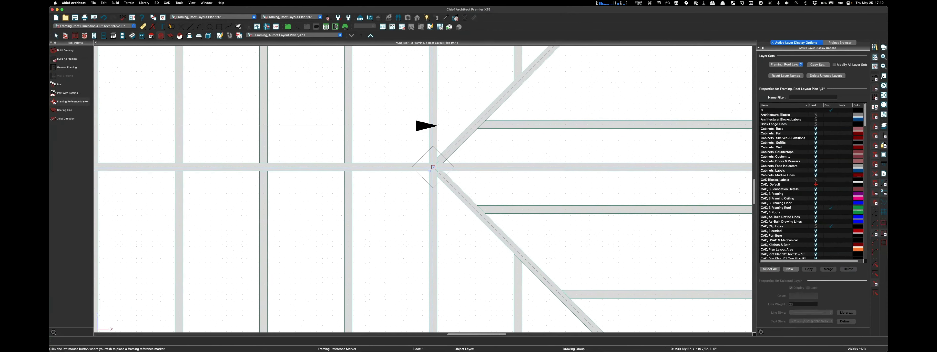
pyautogui.scroll(4, 433, 167)
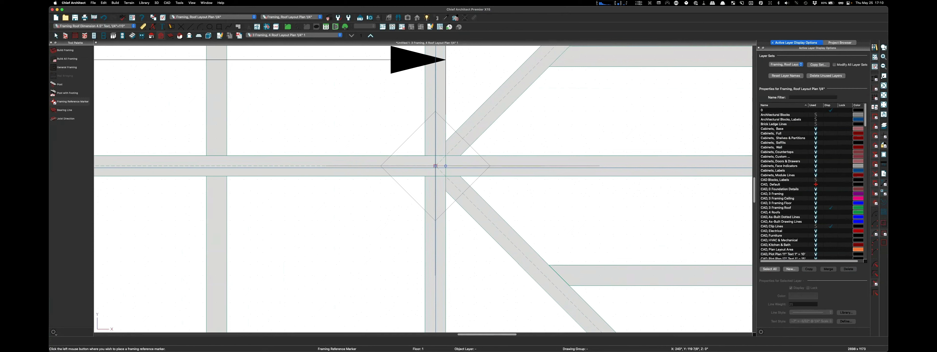
pyautogui.click(435, 166)
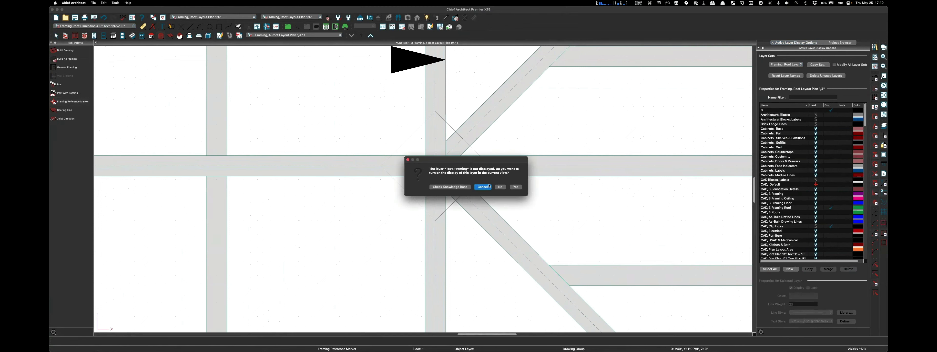
pyautogui.click(516, 187)
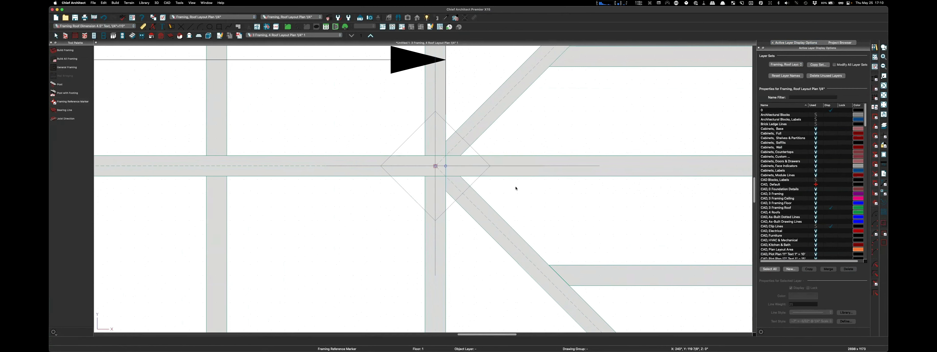
pyautogui.scroll(-3, 417, 184)
pyautogui.scroll(-10, 417, 184)
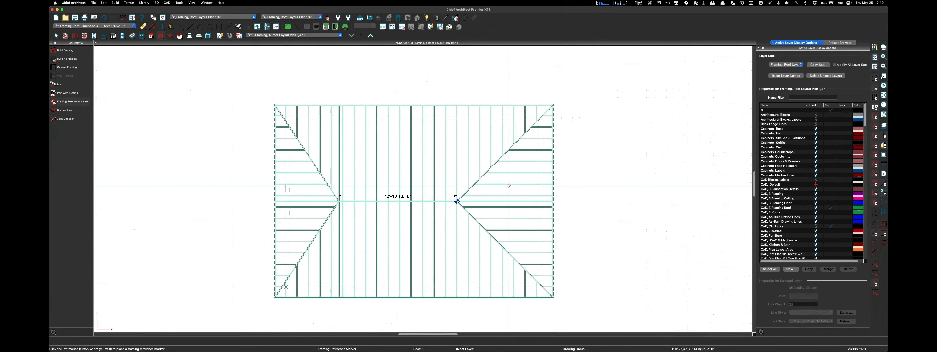
# Step: In Build Framing's Roof settings, set the roof structure framing layer thickness to 5 1/2" and dismiss the warning
pyautogui.click(66, 53)
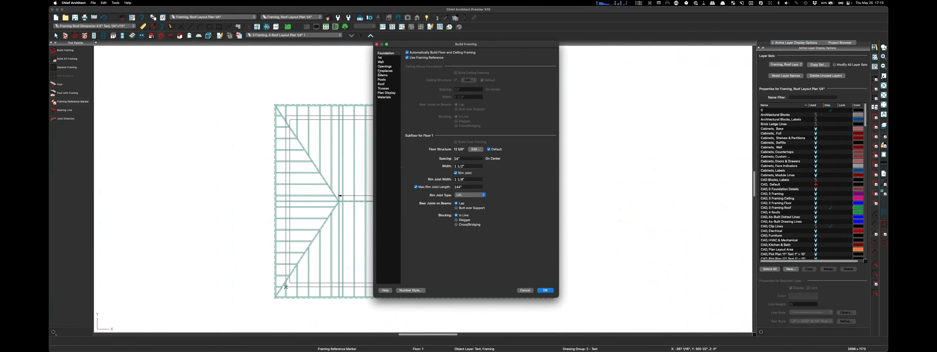
pyautogui.click(382, 84)
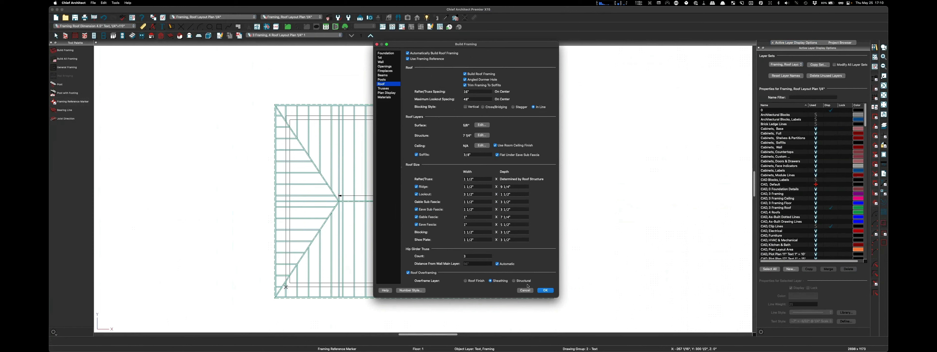
pyautogui.click(478, 135)
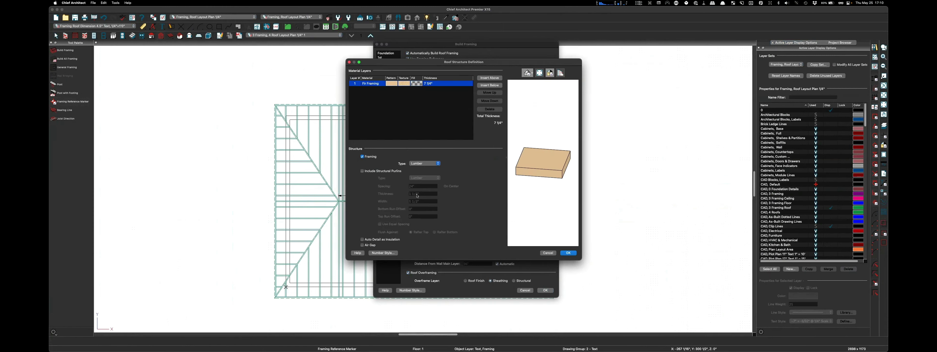
pyautogui.click(425, 84)
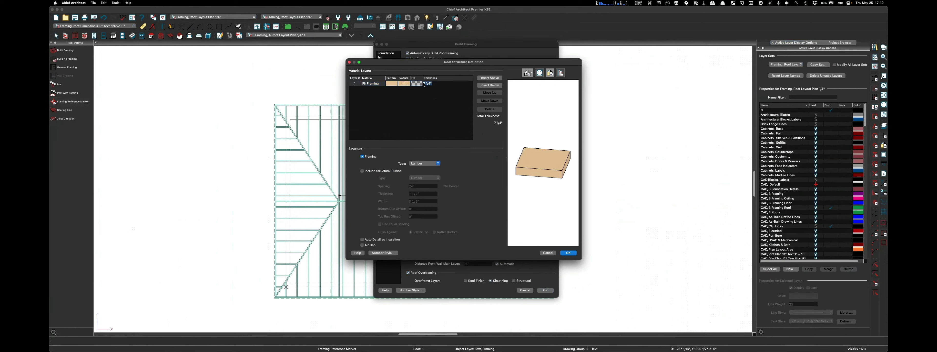
pyautogui.write('5.5')
pyautogui.click(568, 253)
pyautogui.click(546, 289)
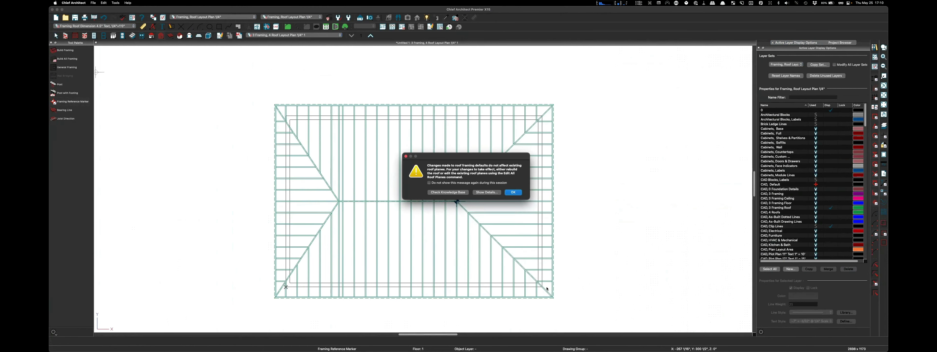
pyautogui.click(516, 193)
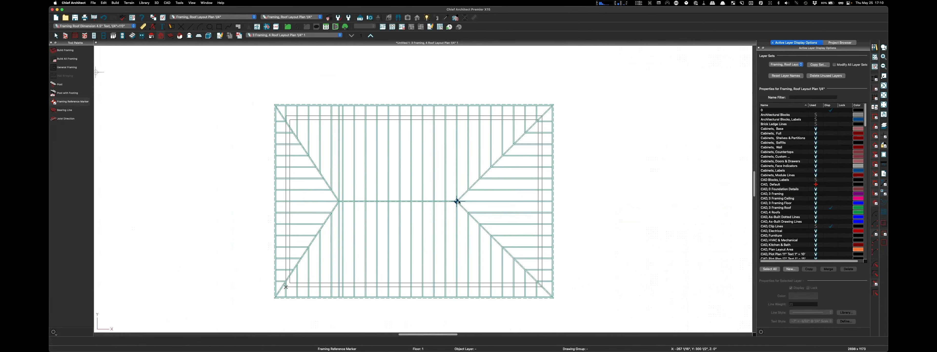
# Step: Zoom around the ridge, hips, common and jack rafters, then bring up the dimension tools
pyautogui.scroll(6, 457, 201)
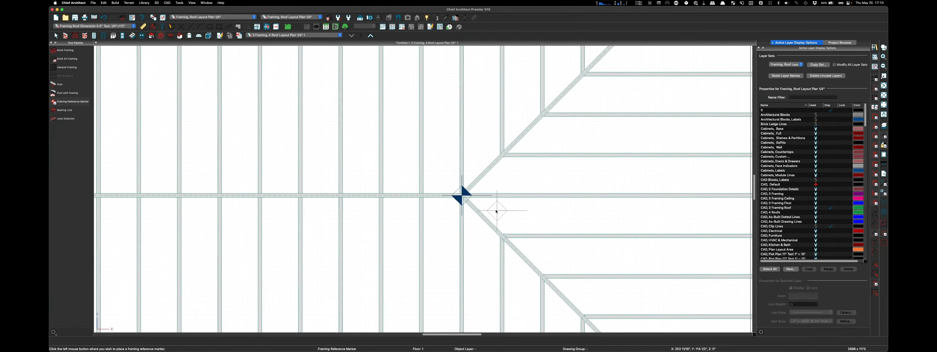
pyautogui.scroll(2, 497, 211)
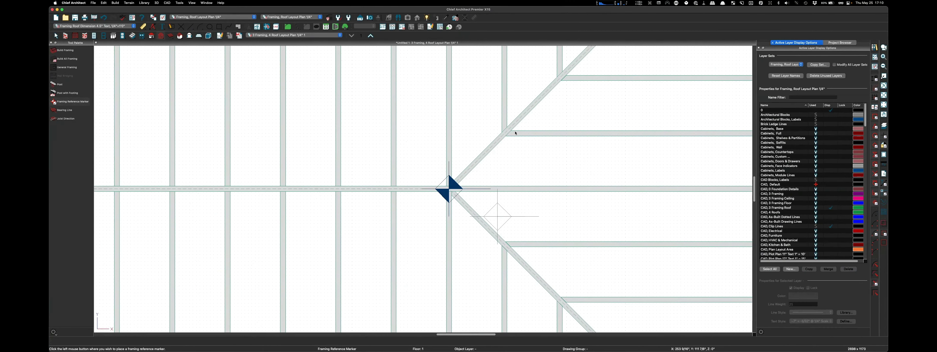
pyautogui.scroll(-6, 500, 130)
pyautogui.press('Escape')
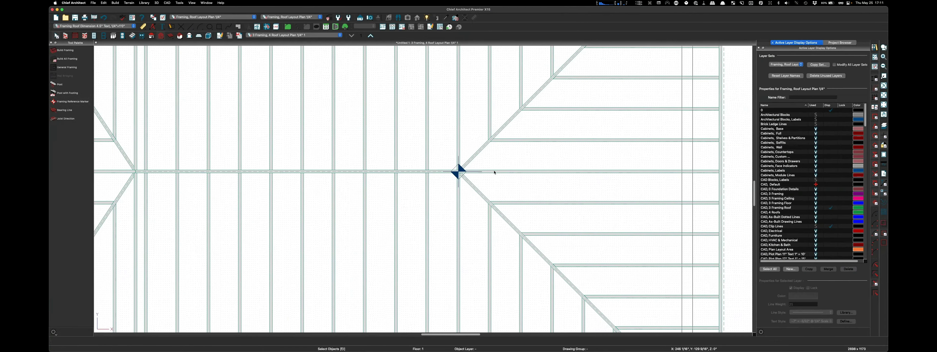
pyautogui.scroll(-7, 555, 201)
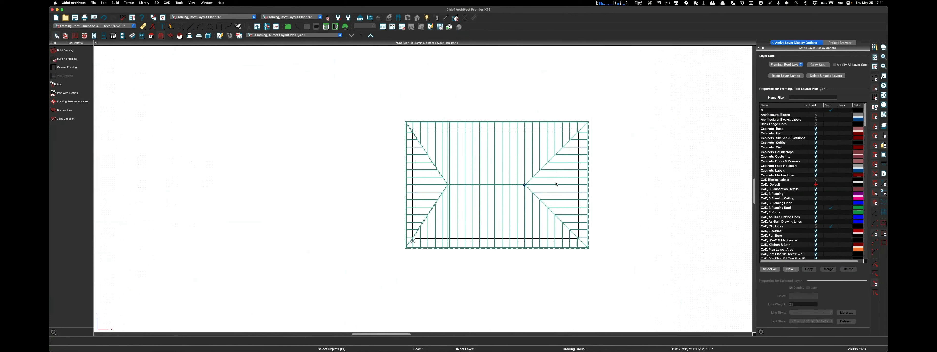
pyautogui.scroll(5, 422, 193)
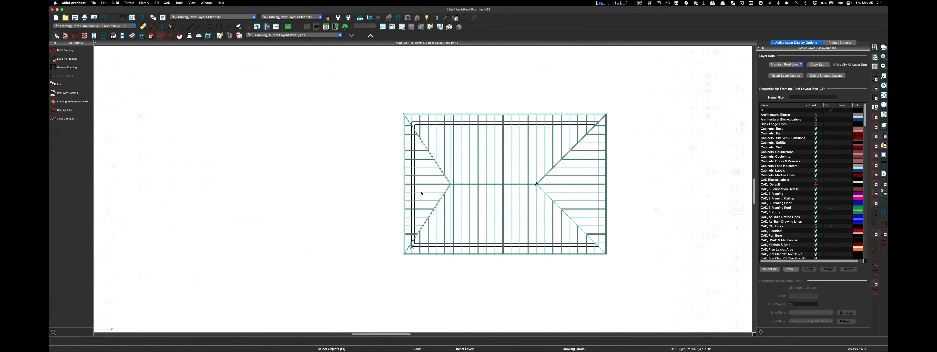
pyautogui.scroll(2, 421, 194)
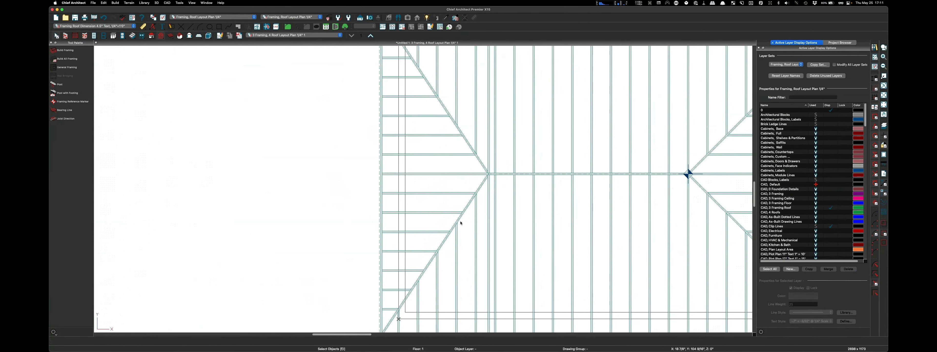
pyautogui.scroll(-2, 459, 192)
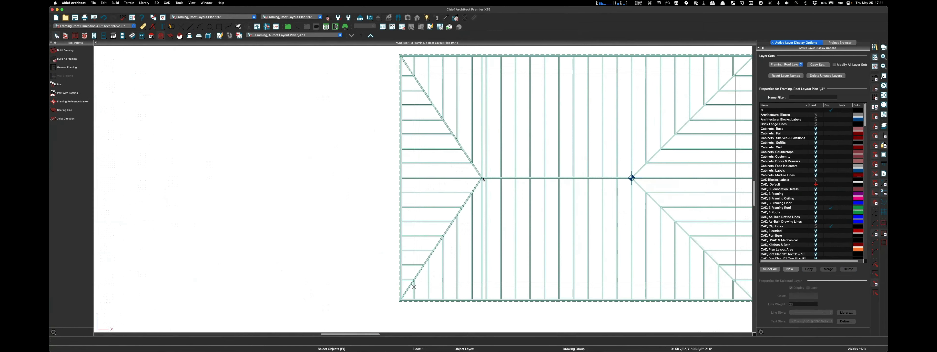
pyautogui.scroll(3, 483, 179)
pyautogui.scroll(-3, 477, 246)
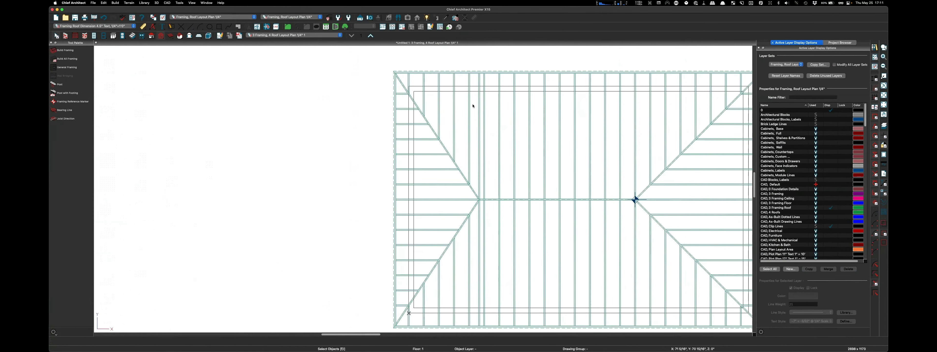
pyautogui.scroll(2, 473, 106)
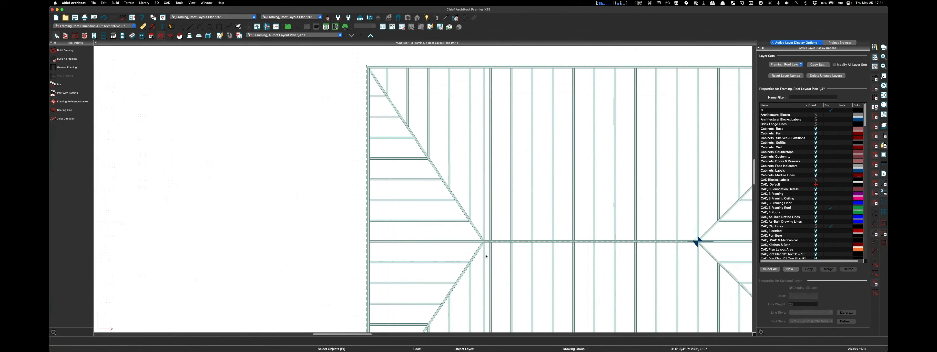
pyautogui.scroll(4, 483, 249)
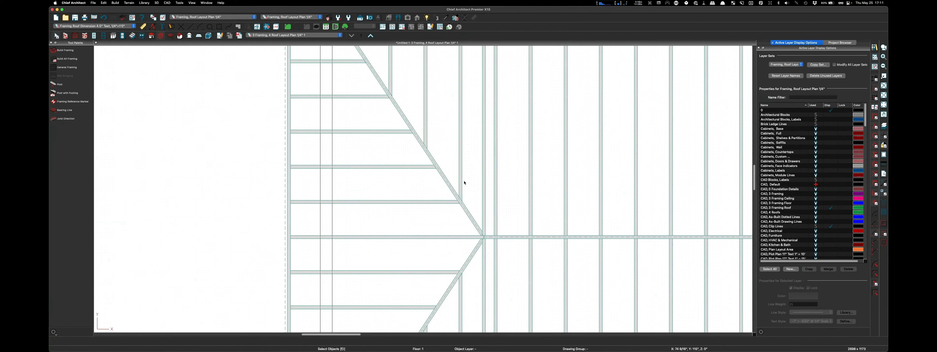
pyautogui.scroll(-4, 516, 255)
pyautogui.scroll(2, 478, 69)
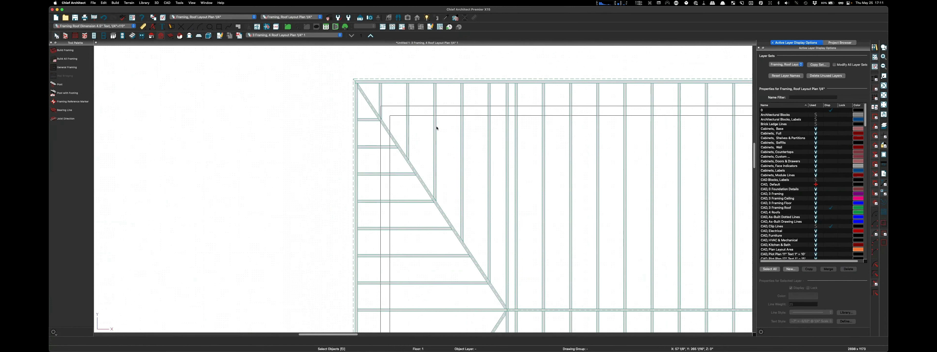
pyautogui.scroll(-3, 444, 124)
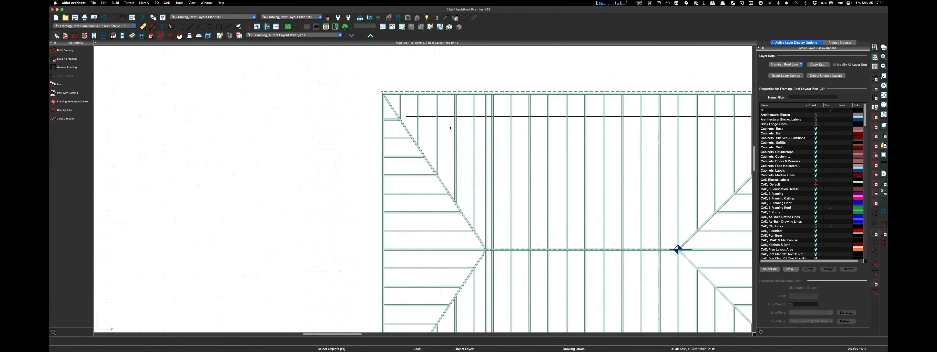
pyautogui.scroll(3, 476, 95)
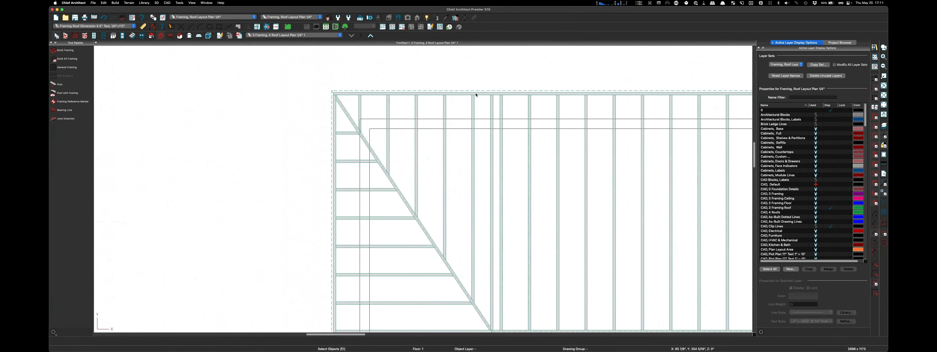
pyautogui.click(143, 26)
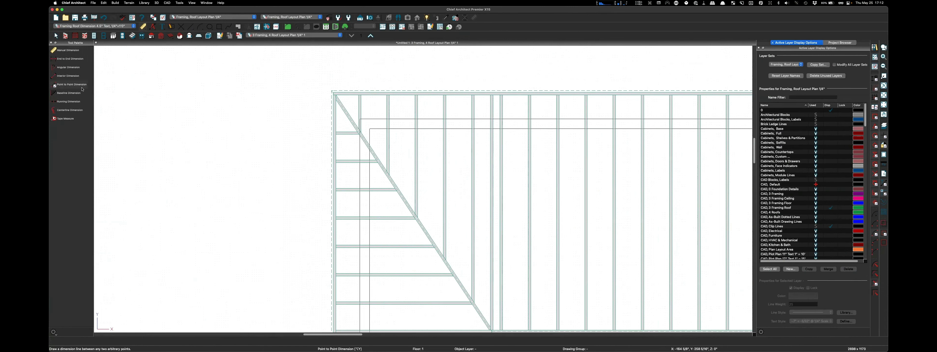
# Step: Draw a trial 1'-4" point-to-point dimension along the top plate, move it, then delete it
pyautogui.scroll(3, 475, 102)
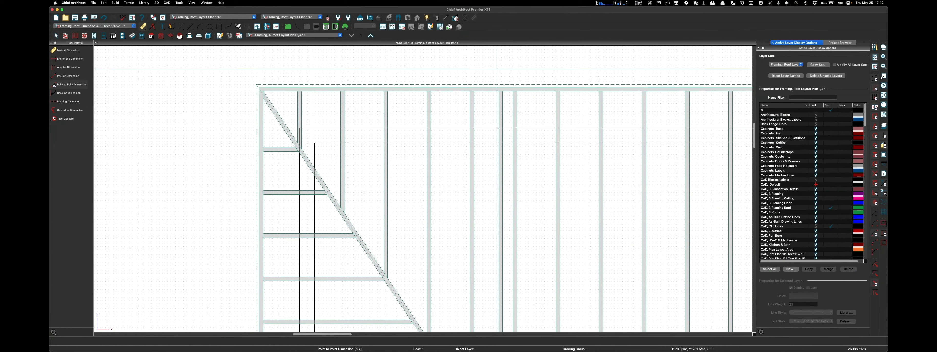
pyautogui.press('space')
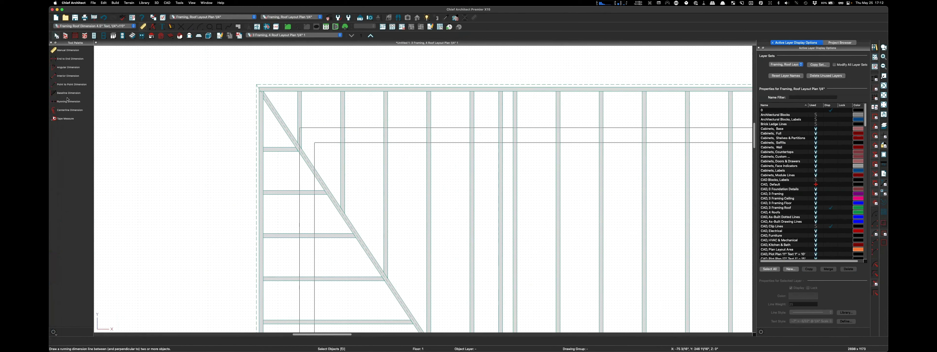
pyautogui.click(69, 84)
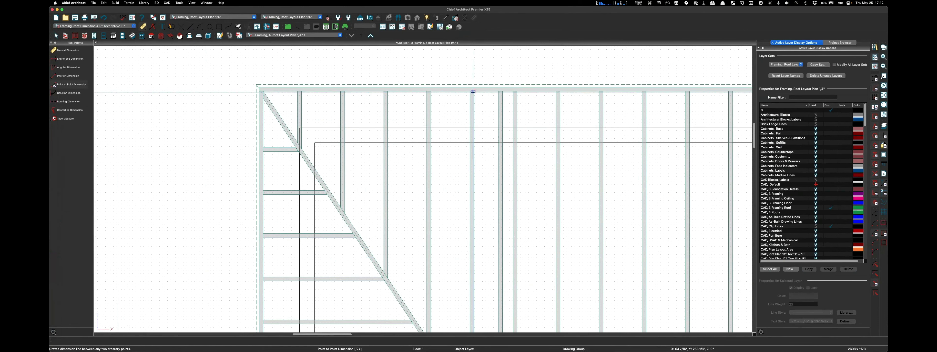
pyautogui.moveTo(473, 91); pyautogui.dragTo(516, 91)
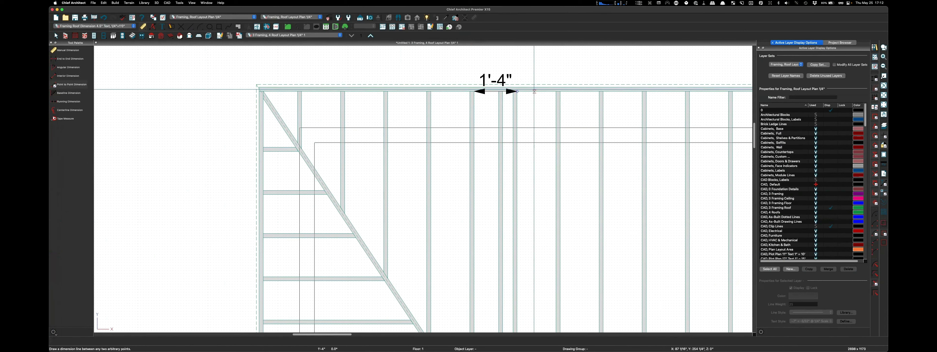
pyautogui.click(501, 78)
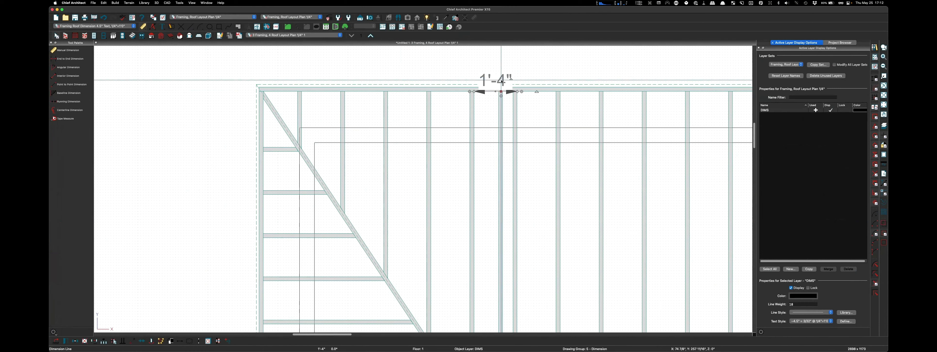
pyautogui.moveTo(502, 91); pyautogui.dragTo(503, 71)
pyautogui.press('Escape')
pyautogui.scroll(-5, 495, 109)
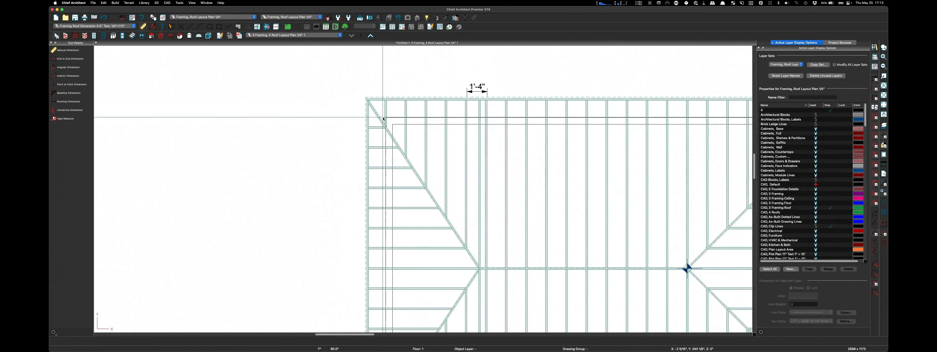
pyautogui.click(485, 92)
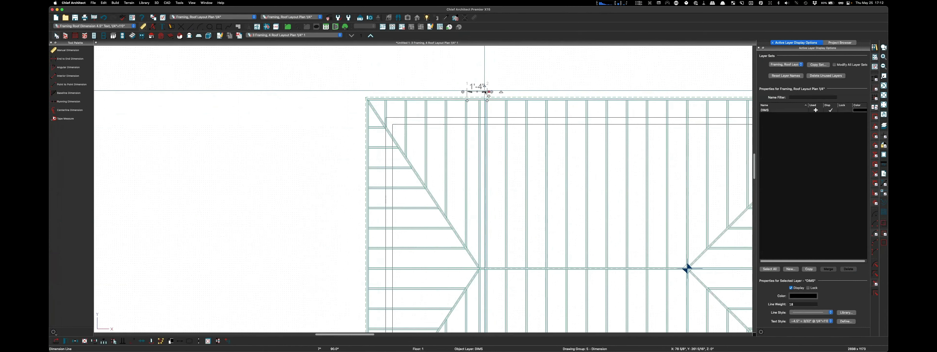
pyautogui.press('Delete')
pyautogui.scroll(-2, 437, 145)
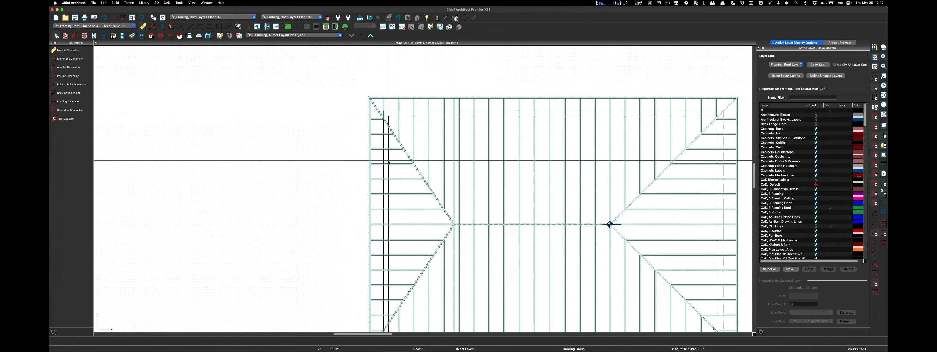
pyautogui.scroll(3, 451, 225)
pyautogui.scroll(5, 458, 231)
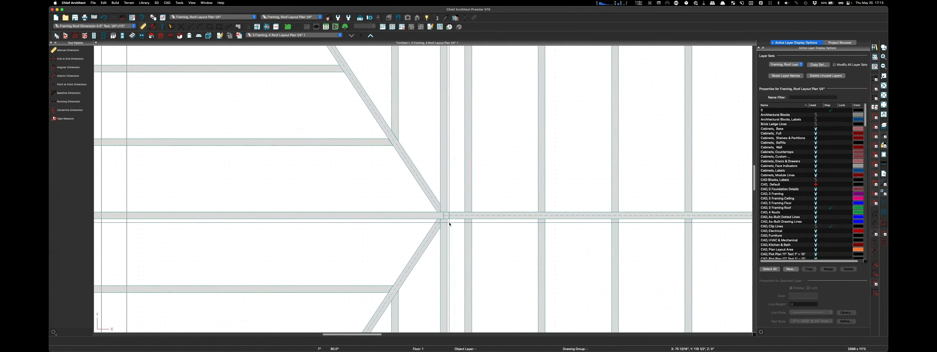
# Step: Begin reshaping the ridge rafter's end and turn off Automatic Roof Framing
pyautogui.click(477, 201)
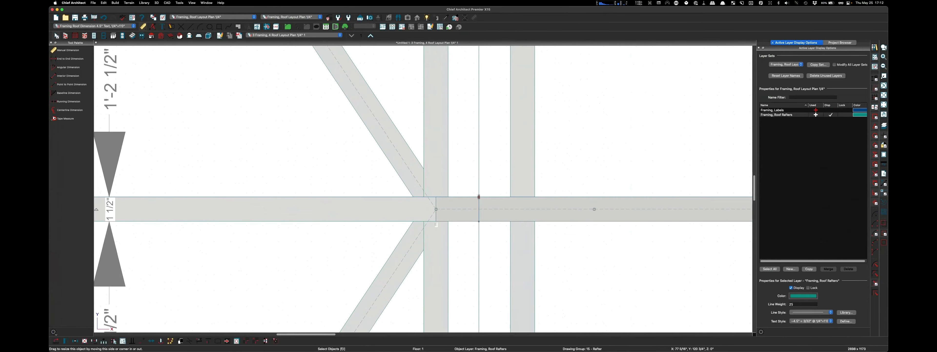
pyautogui.moveTo(436, 209); pyautogui.dragTo(423, 209)
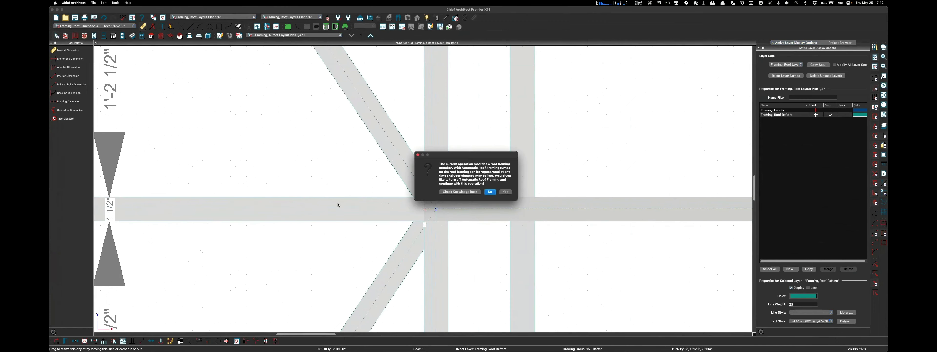
pyautogui.click(505, 192)
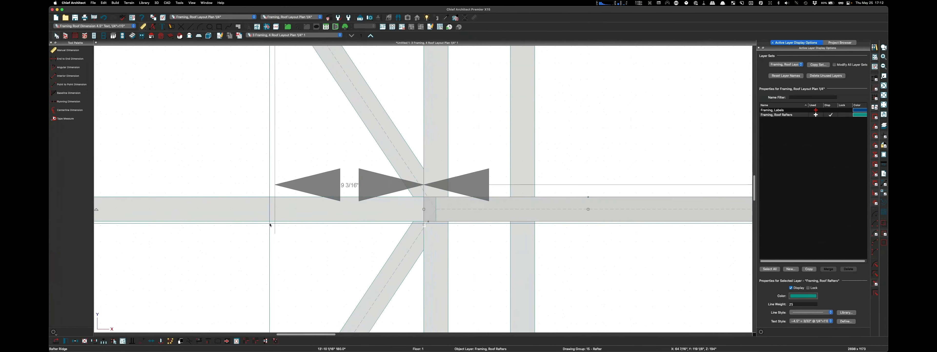
pyautogui.scroll(-3, 235, 221)
pyautogui.scroll(2, 234, 221)
pyautogui.scroll(-2, 235, 223)
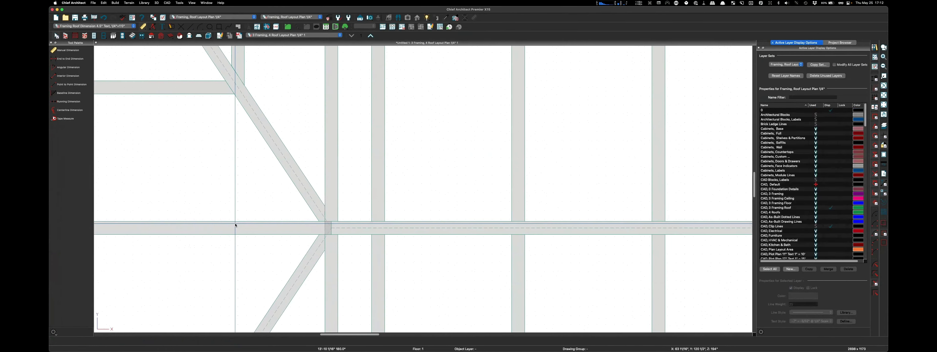
pyautogui.scroll(4, 403, 225)
pyautogui.scroll(-1, 403, 225)
# Step: Extend the ridge rafter's end into the right hip junction beneath the reference marker
pyautogui.moveTo(402, 224); pyautogui.dragTo(197, 235)
pyautogui.scroll(-5, 368, 223)
pyautogui.scroll(-1, 194, 236)
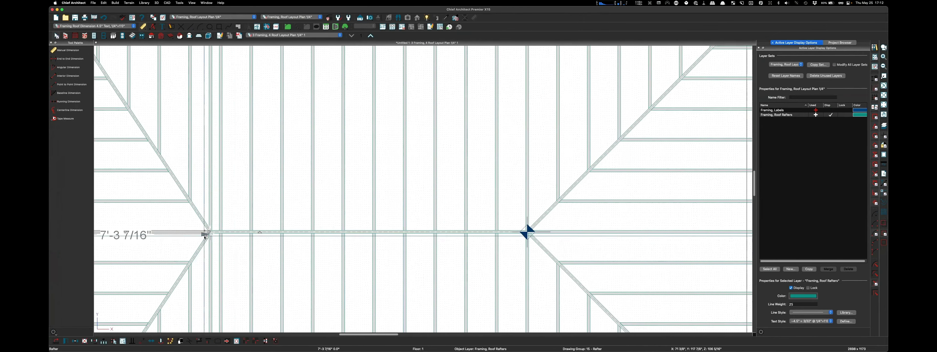
pyautogui.scroll(4, 522, 233)
pyautogui.scroll(2, 521, 233)
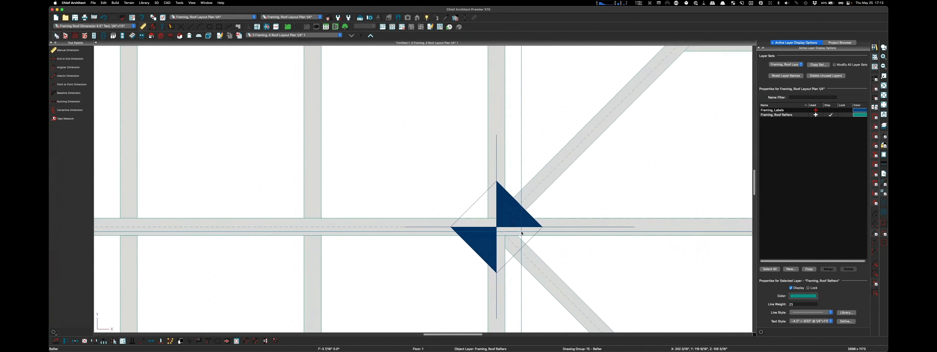
pyautogui.click(415, 220)
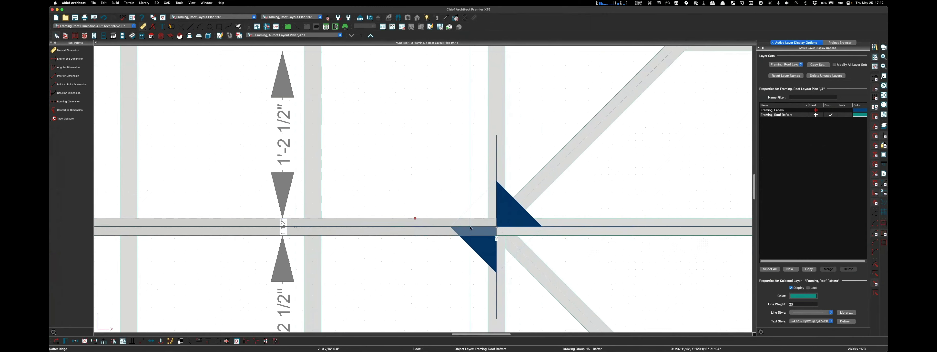
pyautogui.scroll(2, 495, 226)
pyautogui.moveTo(495, 226)
pyautogui.mouseDown()
pyautogui.moveTo(507, 243)
pyautogui.moveTo(507, 227)
pyautogui.moveTo(490, 231)
pyautogui.moveTo(597, 214)
pyautogui.moveTo(384, 233)
pyautogui.moveTo(713, 221)
pyautogui.mouseUp()
pyautogui.click(476, 230)
pyautogui.scroll(-2, 384, 233)
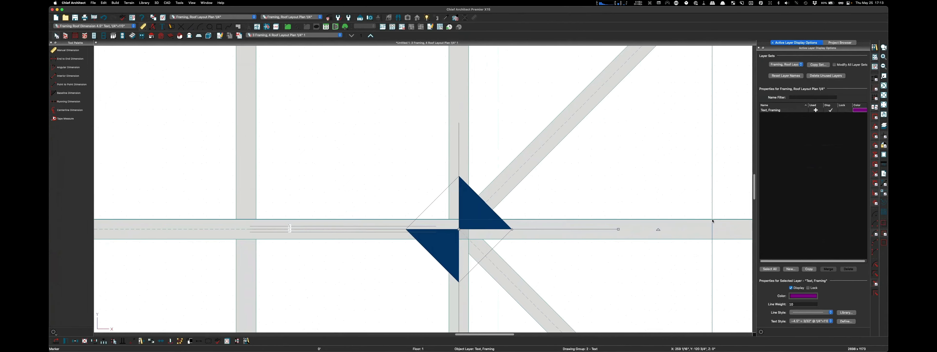
pyautogui.click(456, 229)
pyautogui.scroll(5, 455, 229)
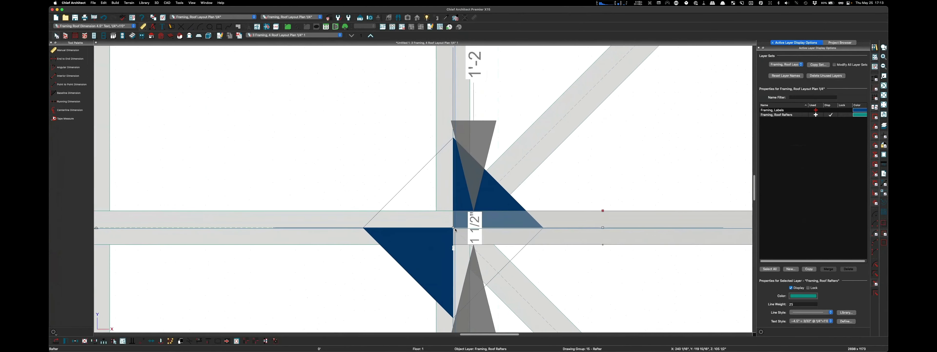
pyautogui.moveTo(455, 229); pyautogui.dragTo(470, 228)
pyautogui.click(538, 239)
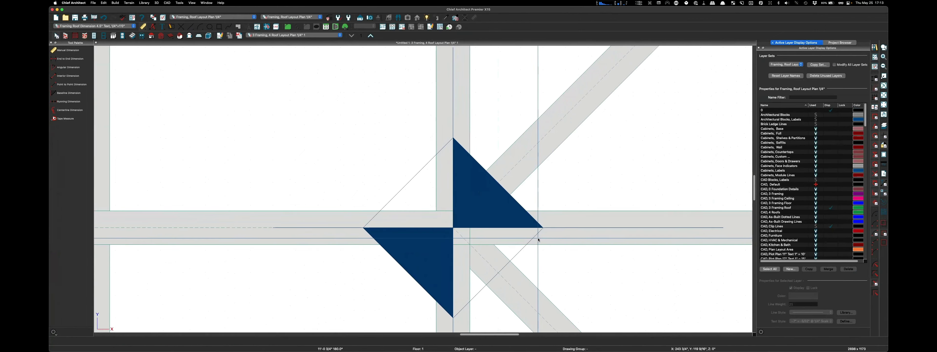
pyautogui.scroll(-5, 539, 240)
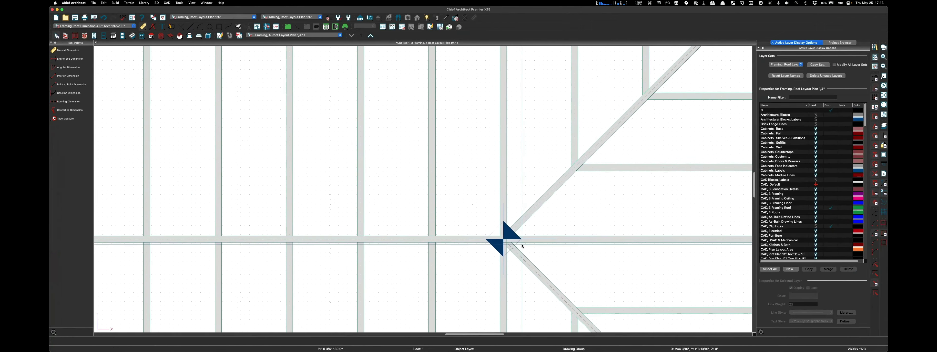
pyautogui.scroll(-4, 523, 246)
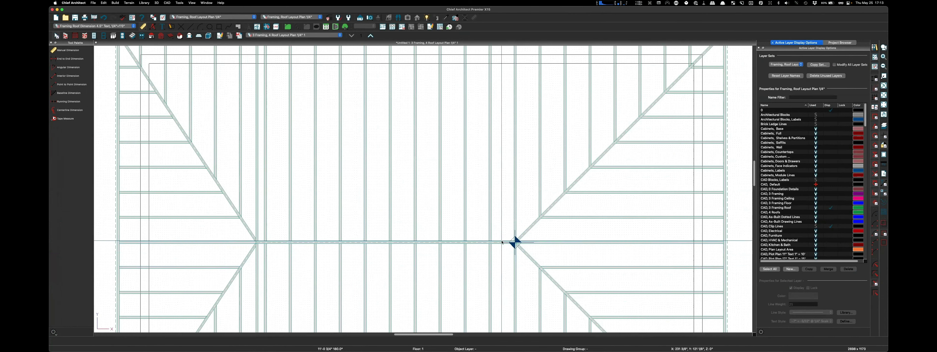
pyautogui.scroll(-2, 502, 242)
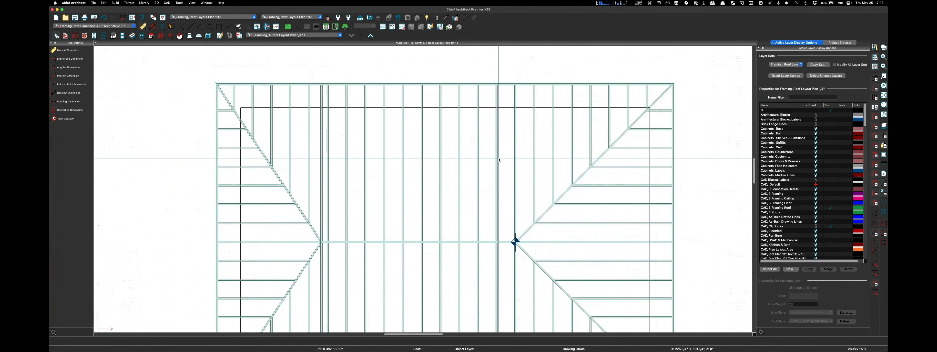
pyautogui.scroll(-1, 460, 103)
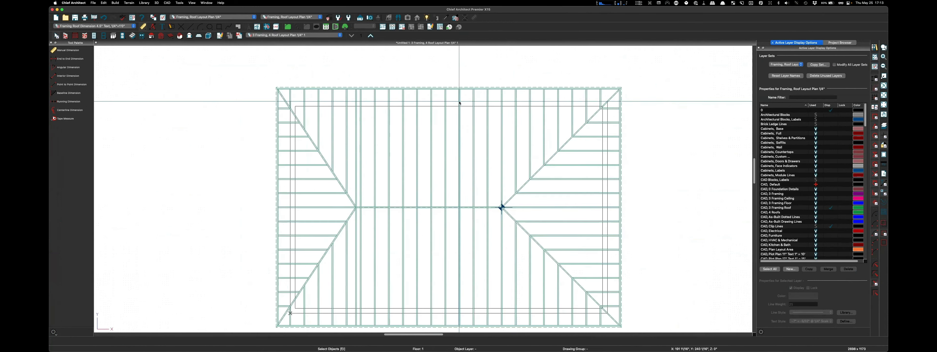
pyautogui.scroll(-1, 460, 103)
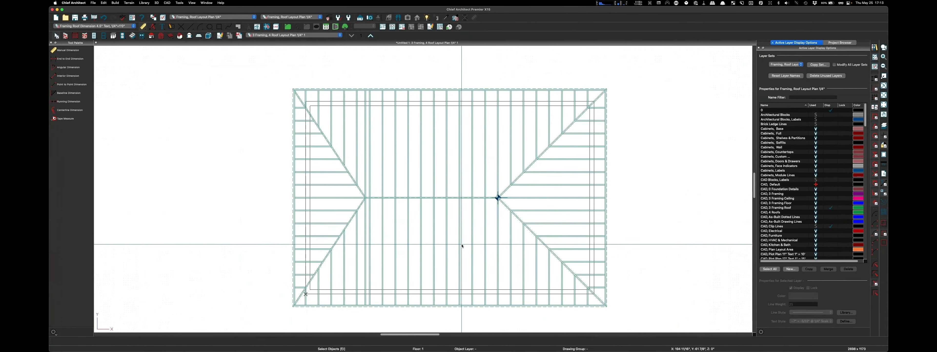
pyautogui.scroll(2, 394, 142)
# Step: Give the rafter a custom label containing the Length and Centerline Length fields
pyautogui.doubleClick(397, 145)
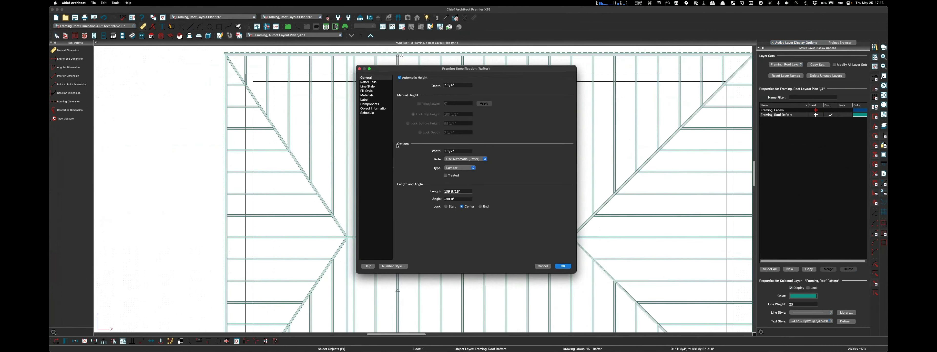
pyautogui.click(365, 99)
pyautogui.click(423, 105)
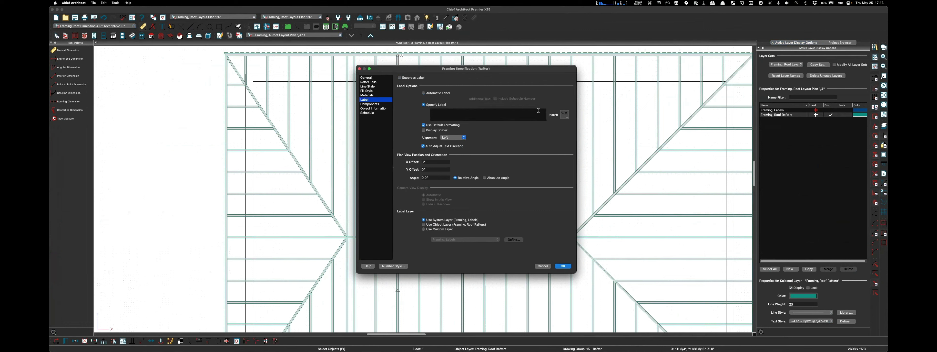
pyautogui.click(568, 115)
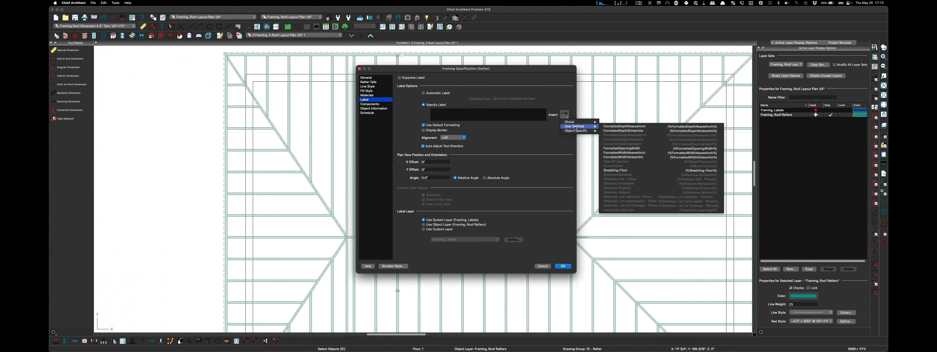
pyautogui.moveTo(579, 131)
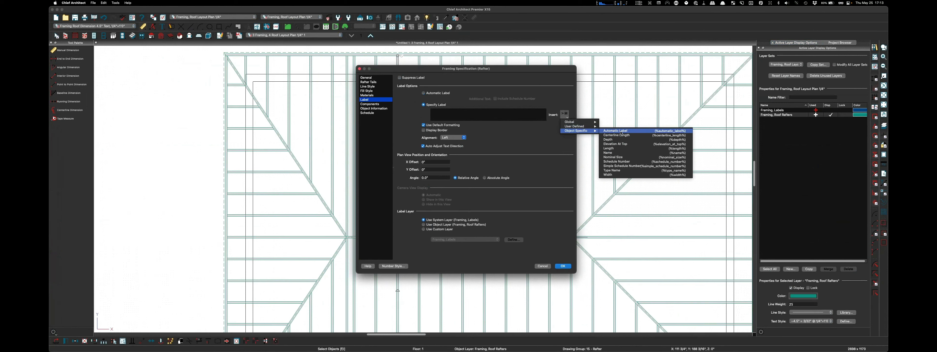
pyautogui.click(613, 149)
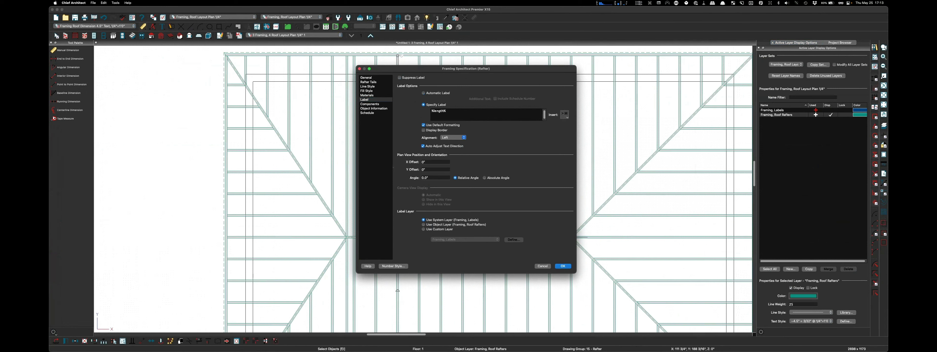
pyautogui.click(564, 115)
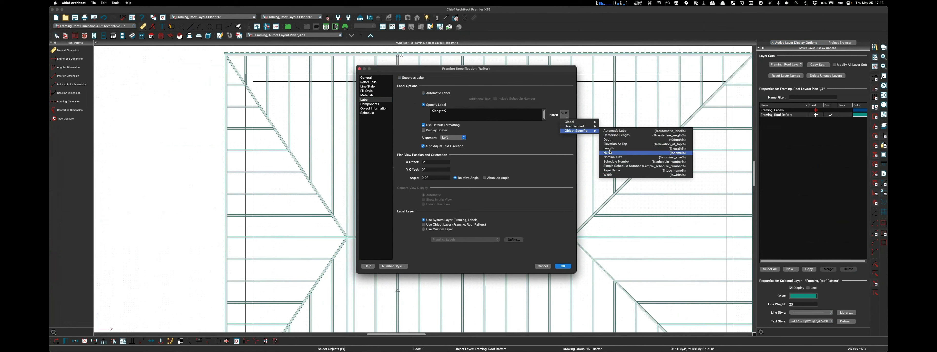
pyautogui.click(621, 136)
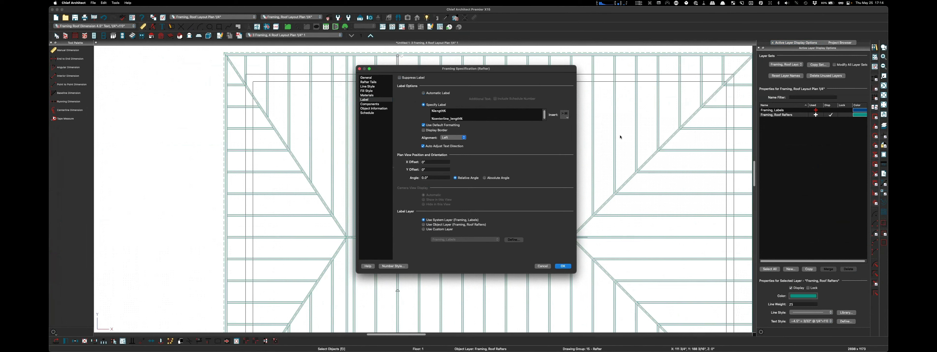
pyautogui.click(563, 266)
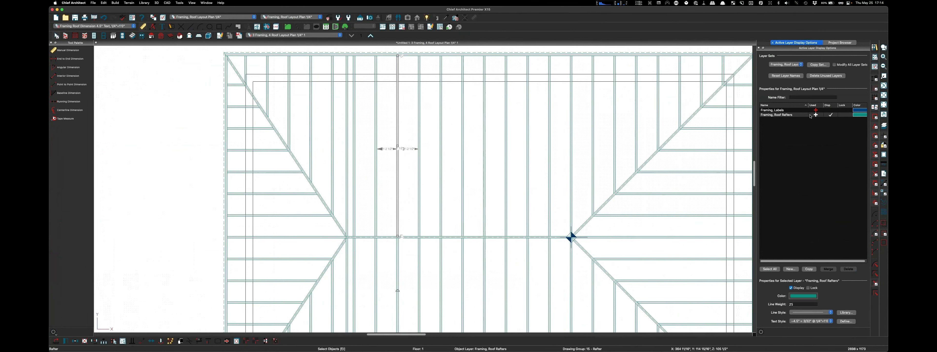
# Step: Turn on the Framing, Labels layer so the rafter shows 164 3/8" and 159 17/32"
pyautogui.click(829, 110)
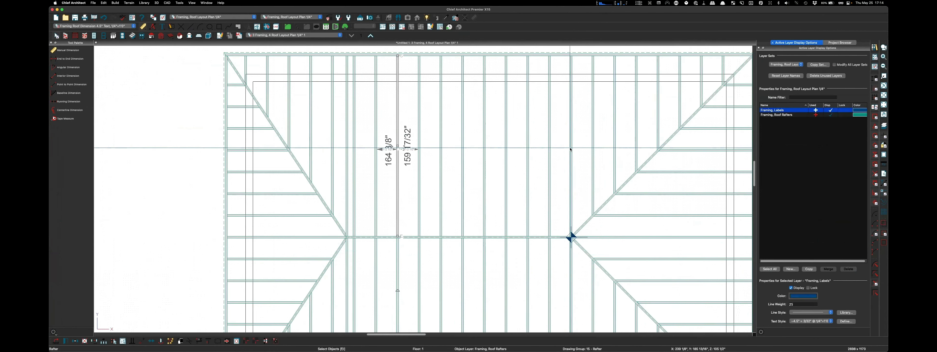
pyautogui.click(397, 182)
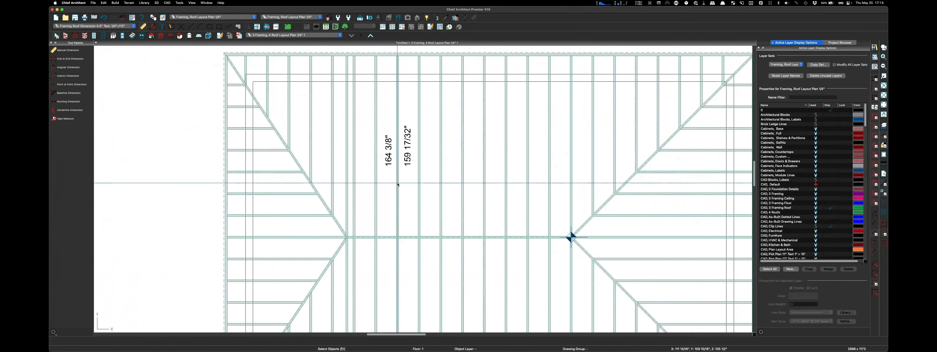
pyautogui.scroll(-1, 422, 181)
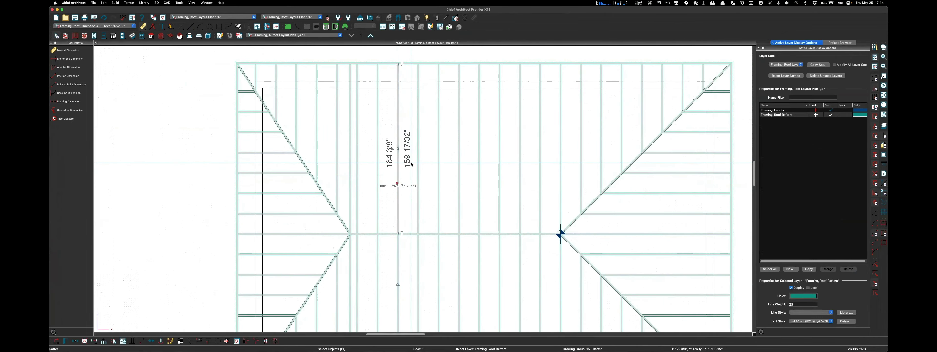
pyautogui.click(423, 152)
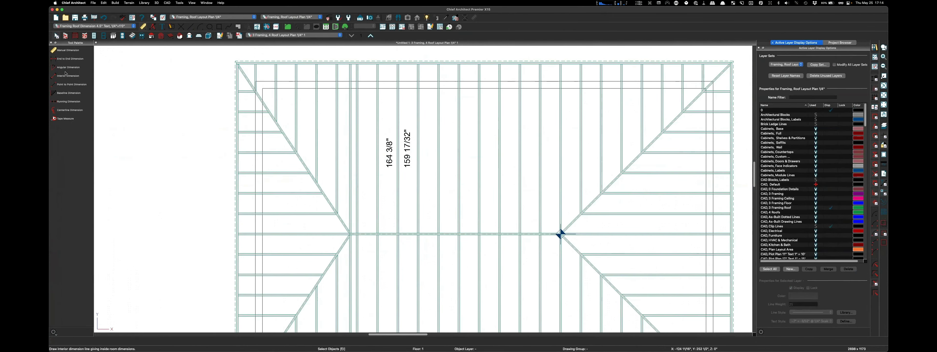
# Step: Start a point-to-point dimension from the top plate, then cancel it
pyautogui.click(60, 85)
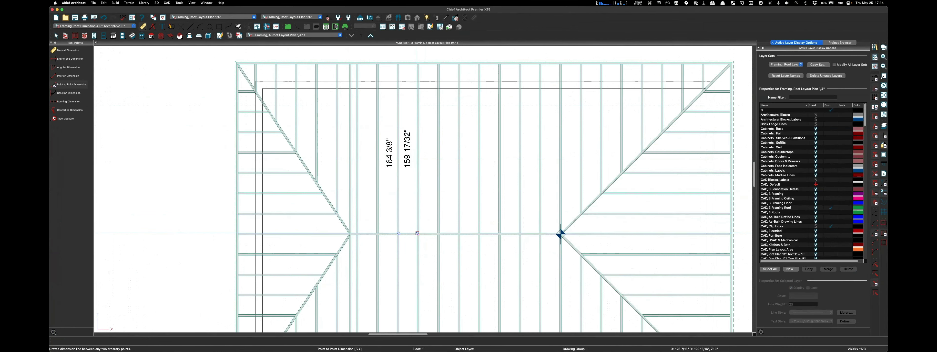
pyautogui.scroll(1, 415, 61)
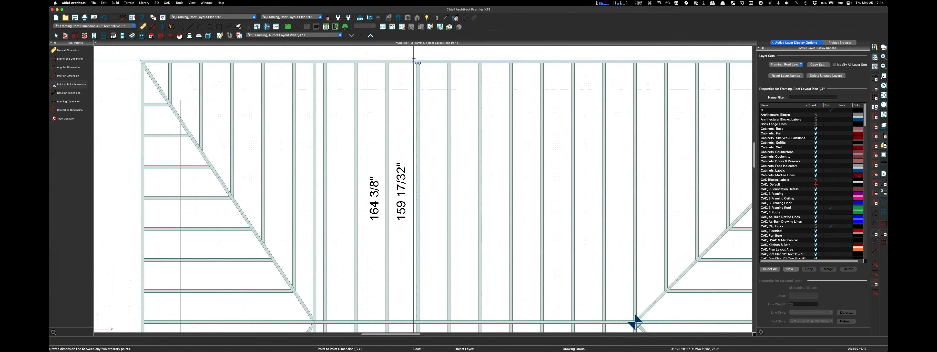
pyautogui.scroll(-1, 417, 60)
pyautogui.click(417, 60)
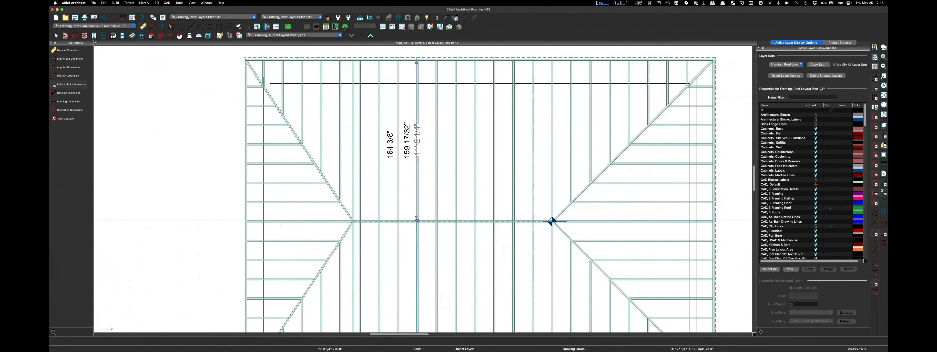
pyautogui.scroll(1, 416, 238)
pyautogui.press('Escape')
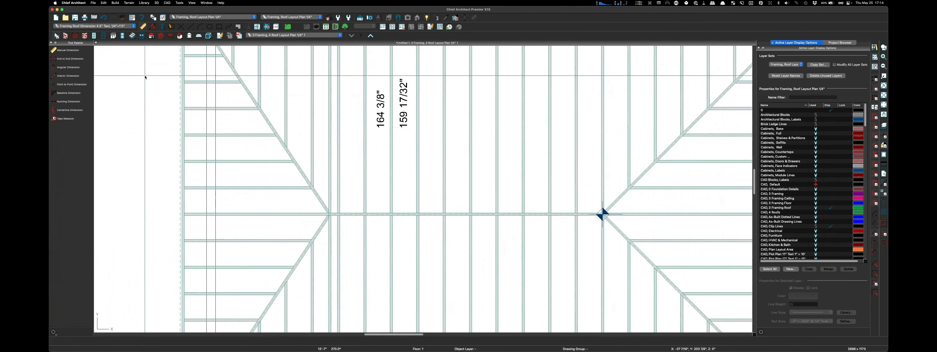
# Step: Set the Point to Point Dimension defaults' primary format units to inches
pyautogui.doubleClick(69, 85)
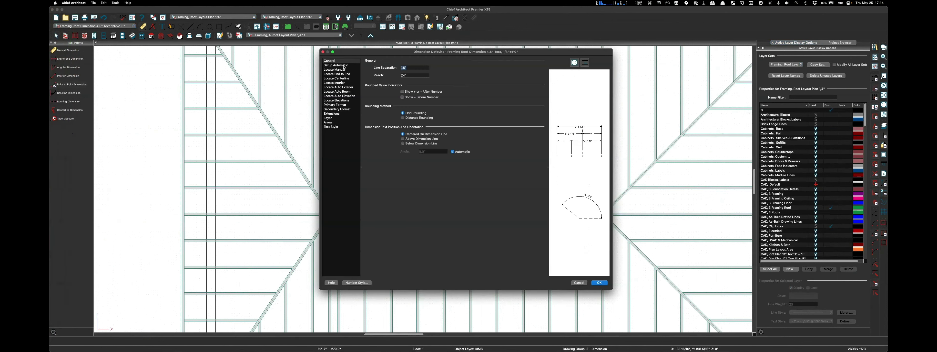
pyautogui.click(335, 105)
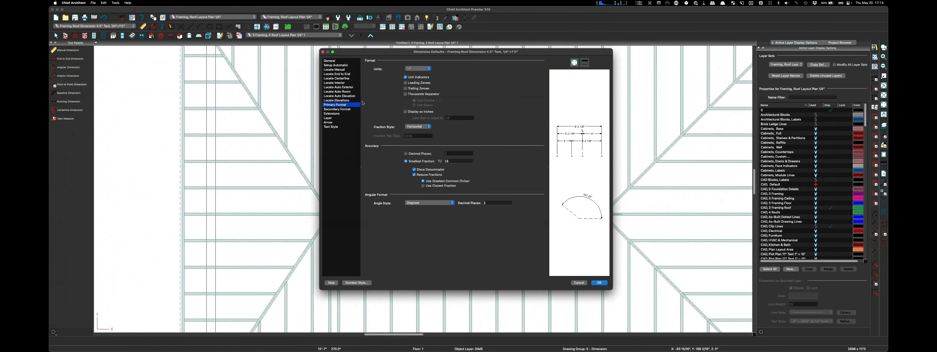
pyautogui.click(429, 69)
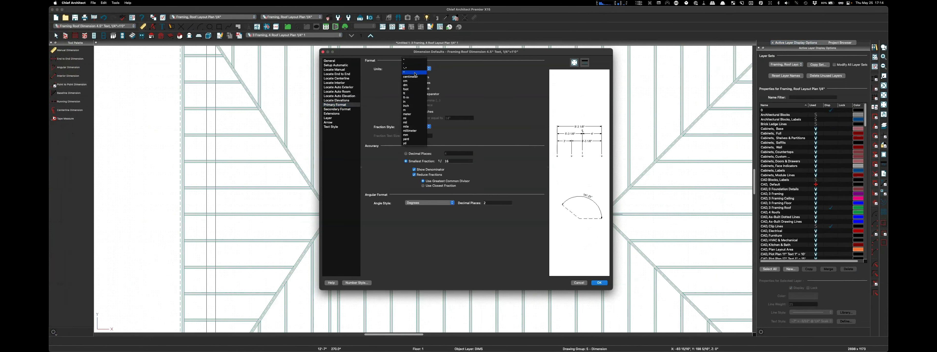
pyautogui.click(416, 72)
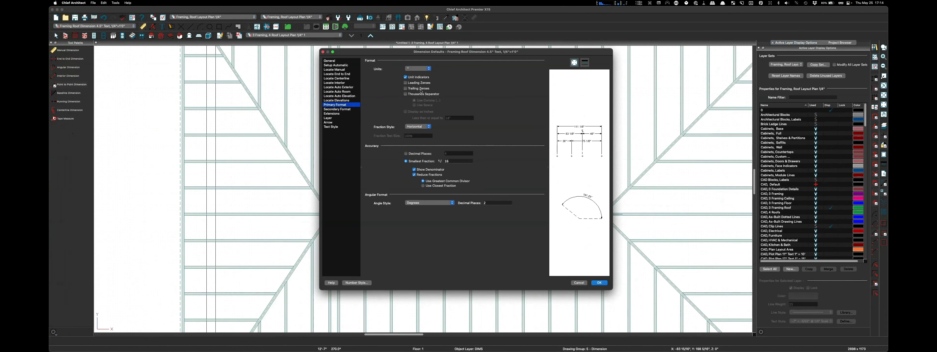
pyautogui.click(600, 282)
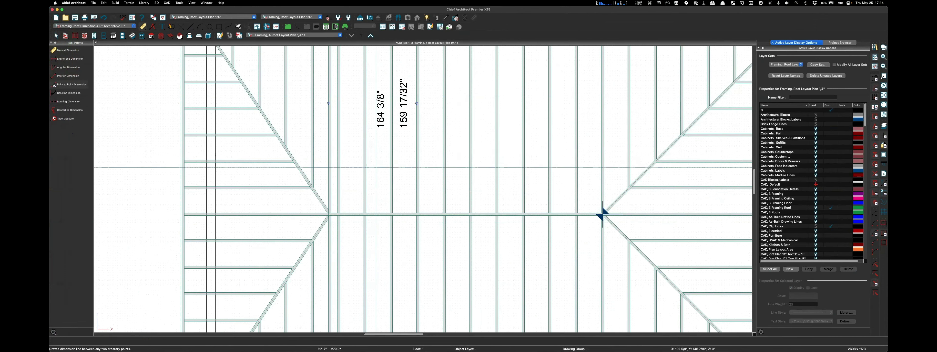
# Step: Draw a 135" dimension from the top wall to the ridge and move it beside the rafter labels
pyautogui.scroll(-3, 602, 215)
pyautogui.scroll(3, 544, 213)
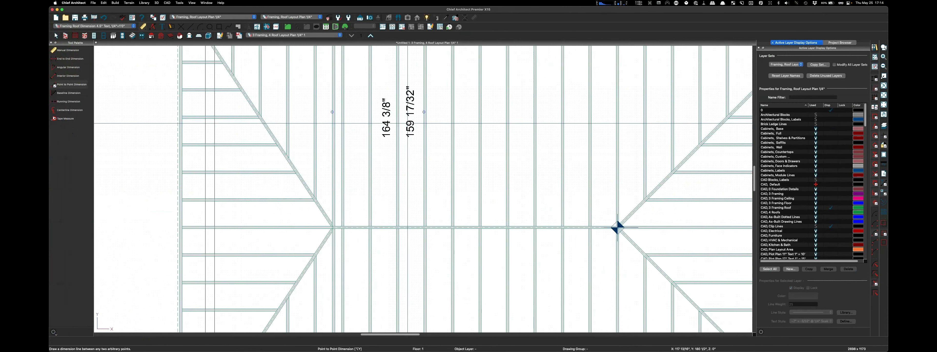
pyautogui.scroll(-2, 618, 226)
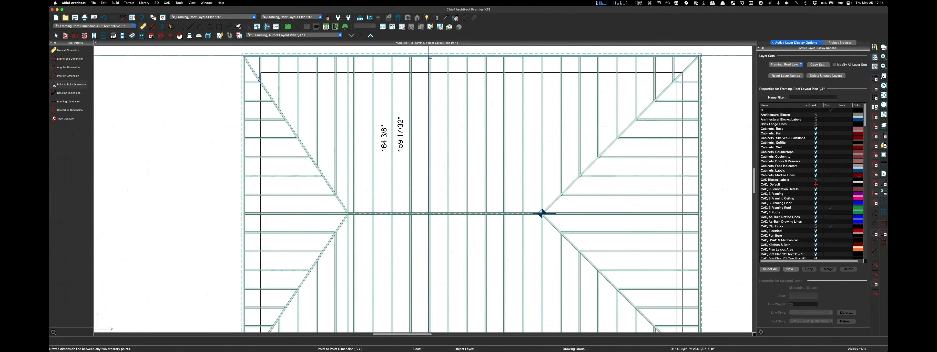
pyautogui.moveTo(429, 55)
pyautogui.mouseDown()
pyautogui.moveTo(429, 215)
pyautogui.moveTo(490, 216)
pyautogui.moveTo(391, 193)
pyautogui.moveTo(410, 203)
pyautogui.mouseUp()
pyautogui.scroll(3, 429, 213)
pyautogui.scroll(3, 404, 196)
pyautogui.scroll(-5, 391, 193)
pyautogui.scroll(-5, 405, 200)
pyautogui.scroll(6, 406, 80)
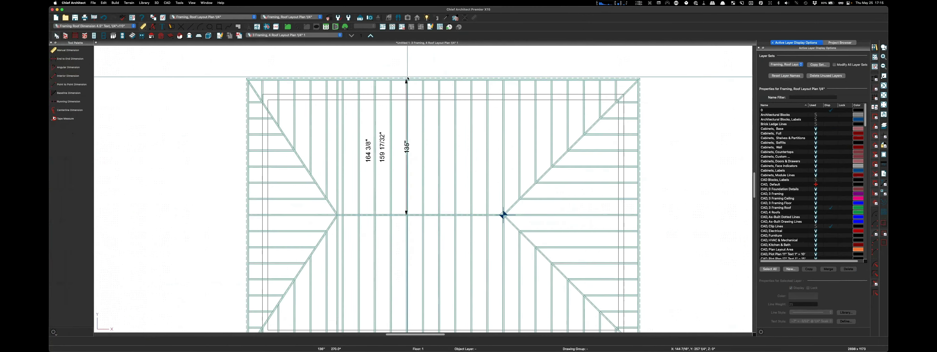
pyautogui.scroll(2, 406, 83)
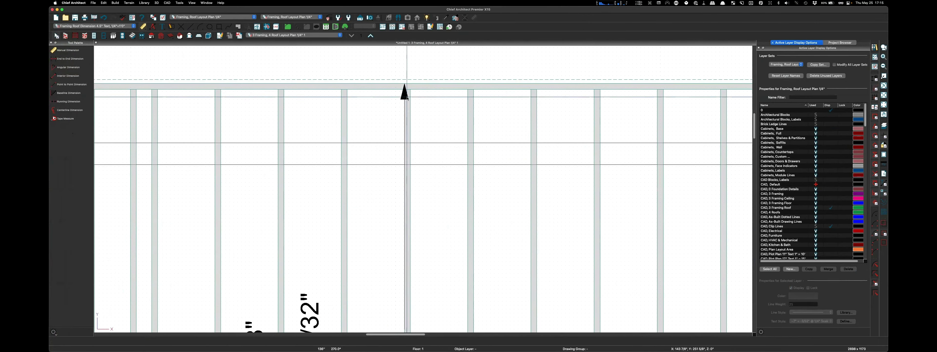
pyautogui.click(404, 96)
pyautogui.scroll(-3, 404, 91)
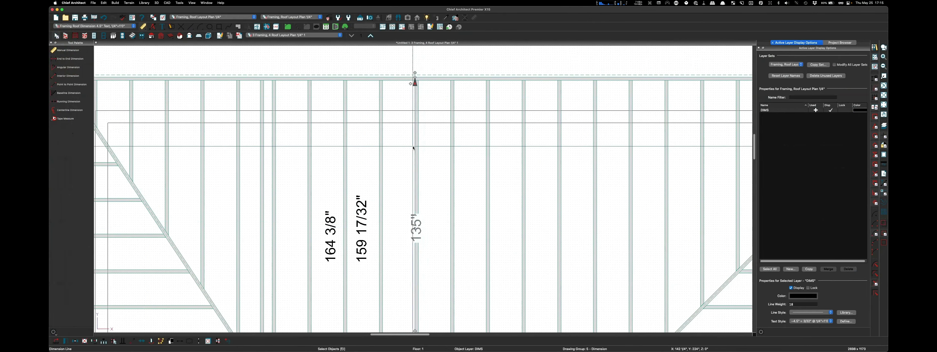
pyautogui.moveTo(415, 82); pyautogui.dragTo(402, 81)
pyautogui.press('Escape')
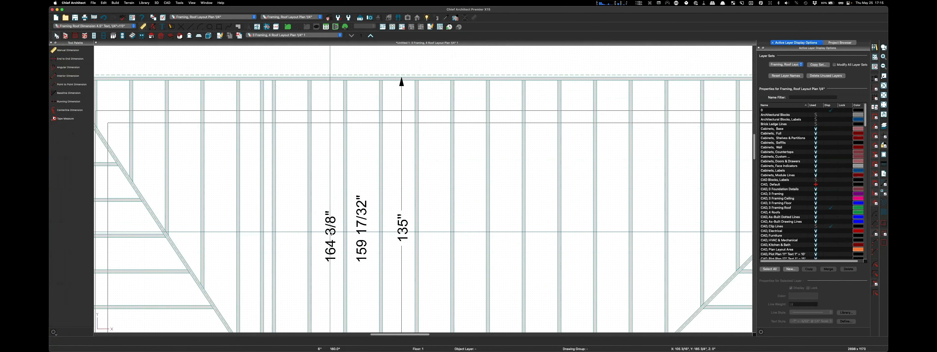
pyautogui.scroll(-3, 328, 235)
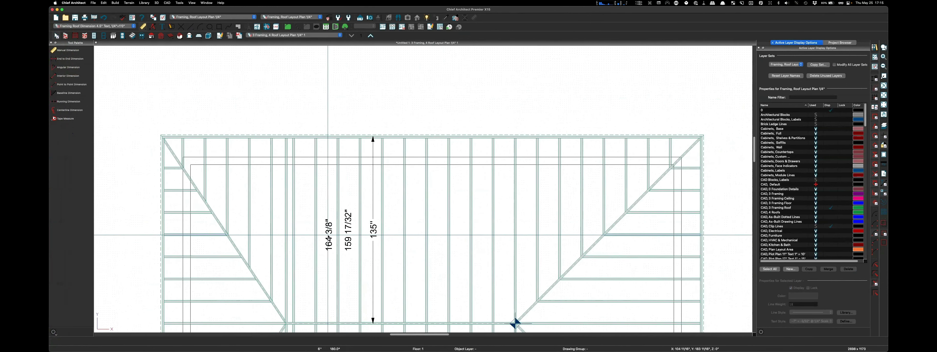
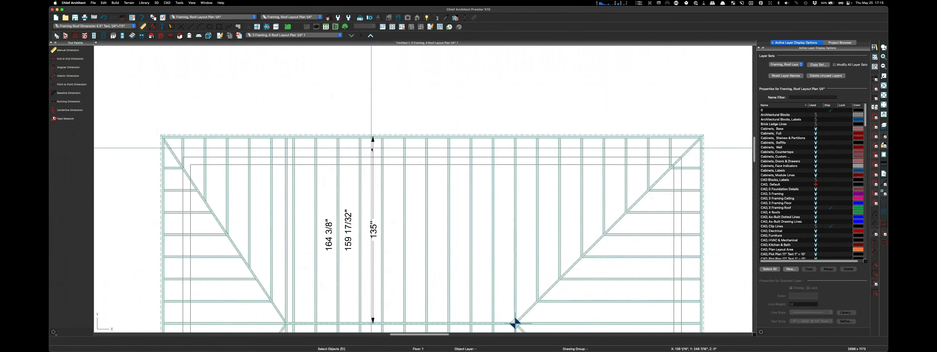
# Step: Stretch the 135" rafter dimension up to the top plate so it reads 136"
pyautogui.scroll(3, 388, 159)
pyautogui.click(377, 125)
pyautogui.scroll(3, 378, 126)
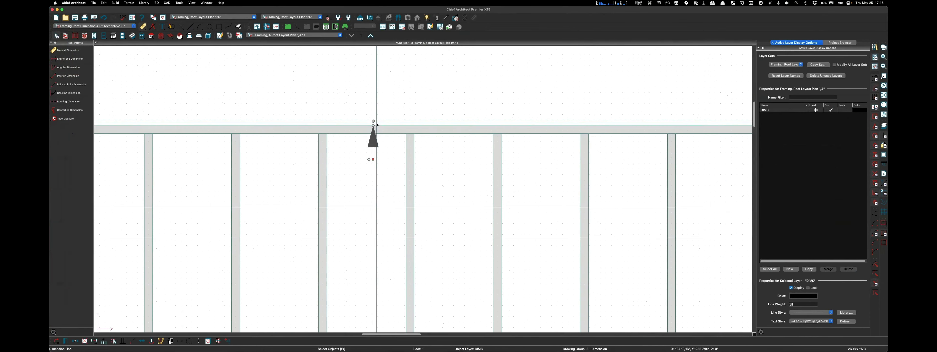
pyautogui.scroll(-3, 432, 95)
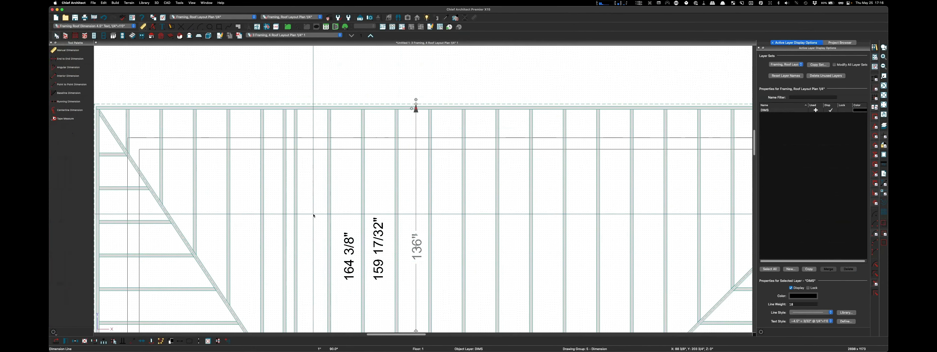
pyautogui.scroll(-2, 355, 288)
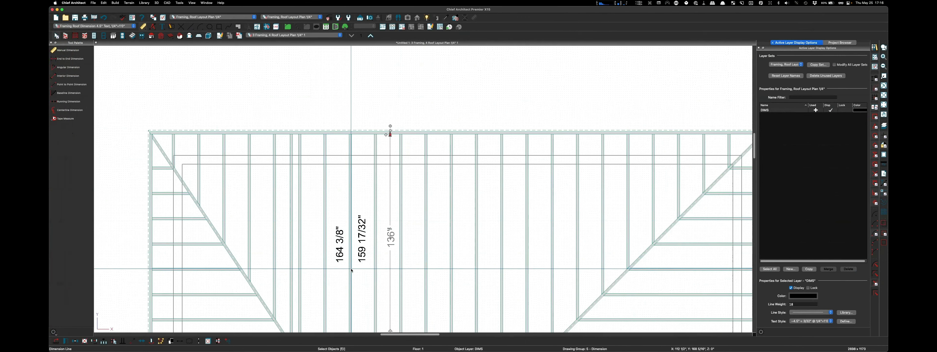
pyautogui.press('Escape')
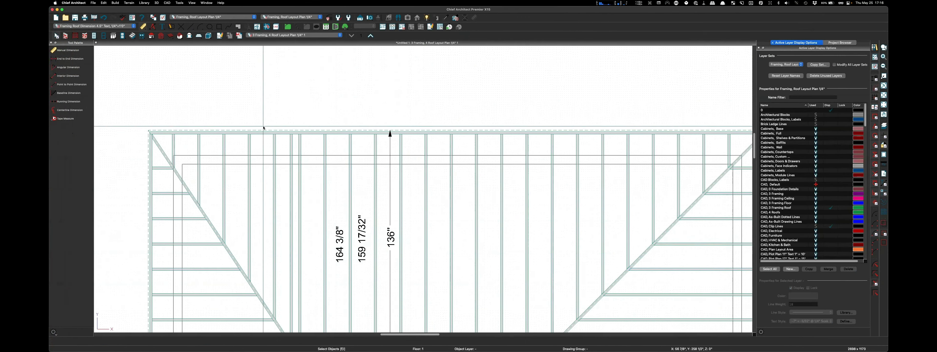
pyautogui.scroll(-3, 264, 127)
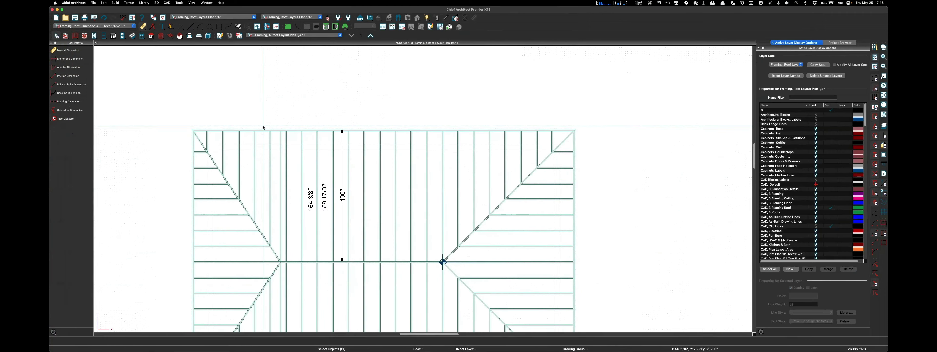
# Step: Draw a 16" point-to-point dimension down from the top plate
pyautogui.click(61, 86)
pyautogui.scroll(5, 327, 98)
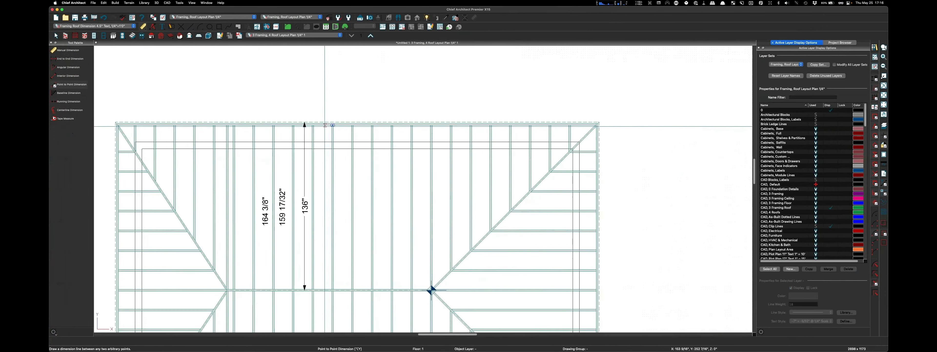
pyautogui.moveTo(357, 125)
pyautogui.mouseDown()
pyautogui.moveTo(355, 169)
pyautogui.moveTo(356, 137)
pyautogui.mouseUp()
pyautogui.scroll(3, 357, 161)
pyautogui.scroll(2, 355, 169)
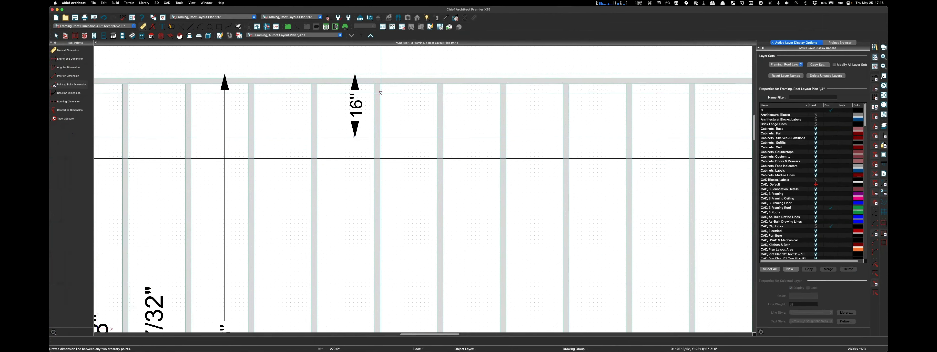
pyautogui.scroll(-3, 387, 109)
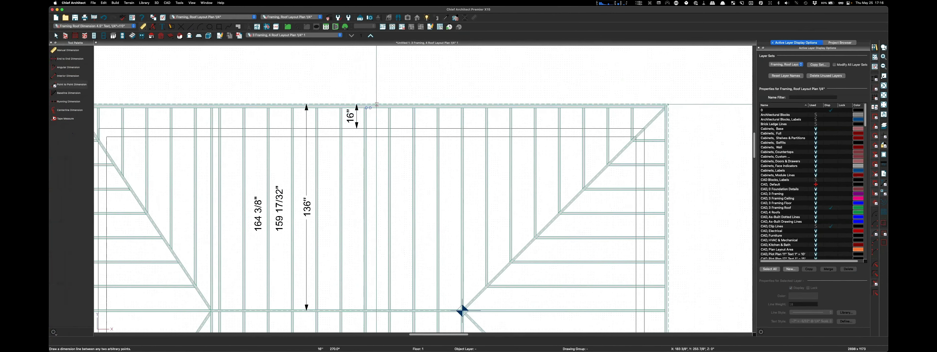
pyautogui.scroll(1, 381, 105)
pyautogui.scroll(1, 382, 105)
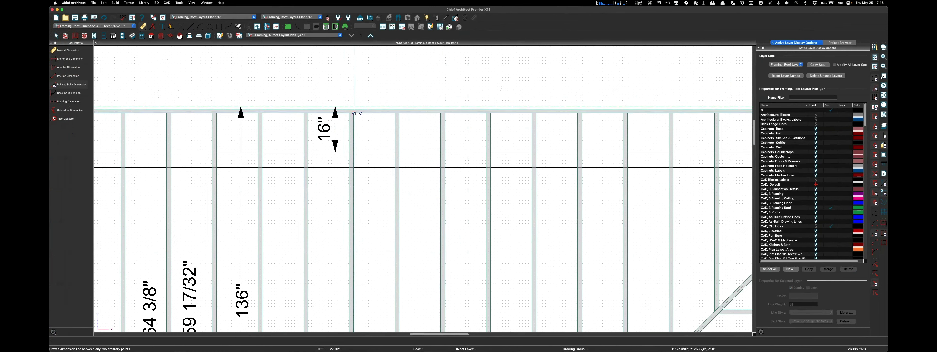
pyautogui.press('space')
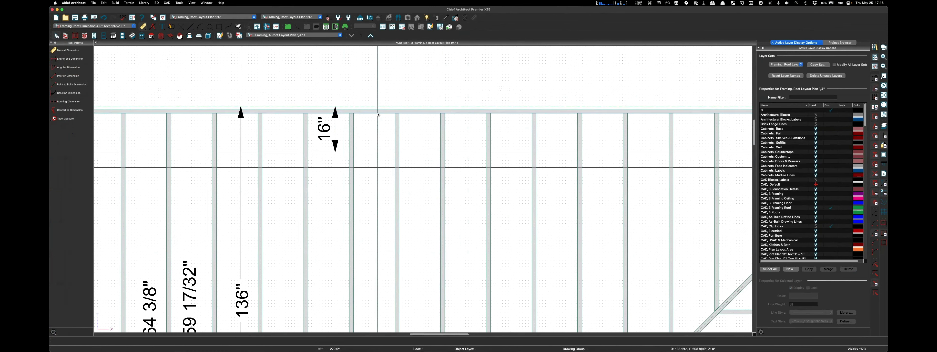
pyautogui.scroll(2, 377, 108)
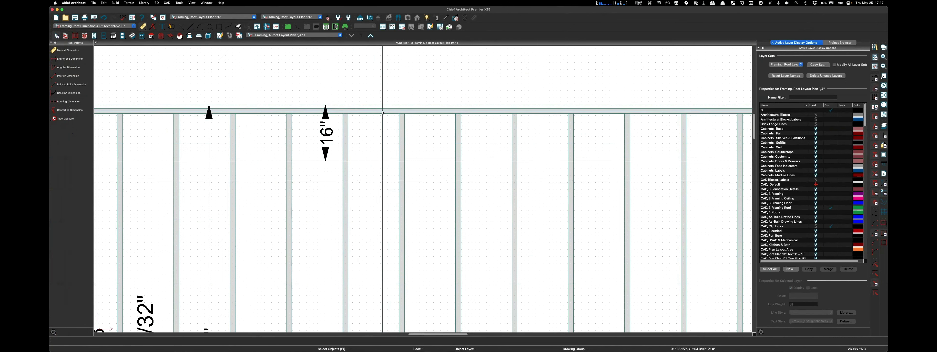
pyautogui.scroll(-2, 332, 83)
pyautogui.scroll(-2, 332, 83)
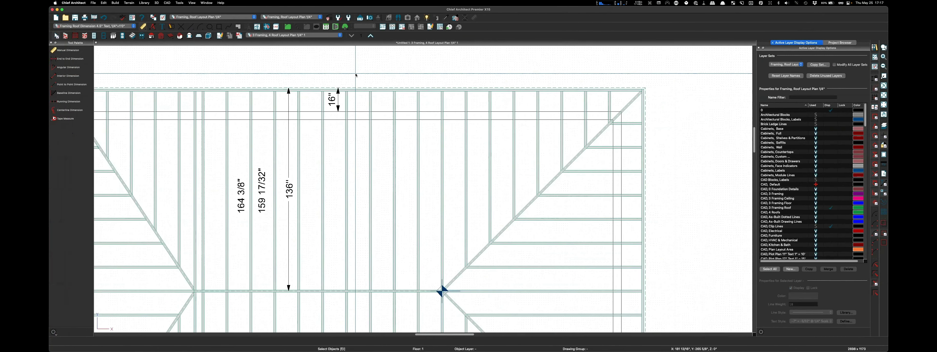
# Step: Draw a 240" overall vertical dimension from the upper plate and shift it left
pyautogui.click(69, 84)
pyautogui.scroll(-3, 407, 91)
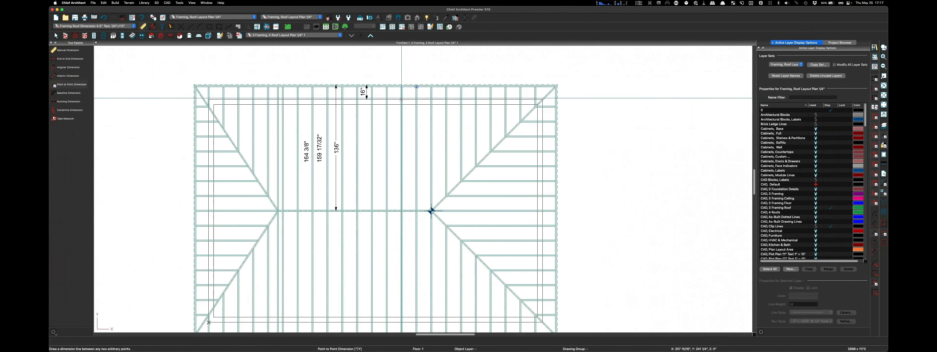
pyautogui.moveTo(402, 102); pyautogui.dragTo(401, 321)
pyautogui.scroll(2, 403, 272)
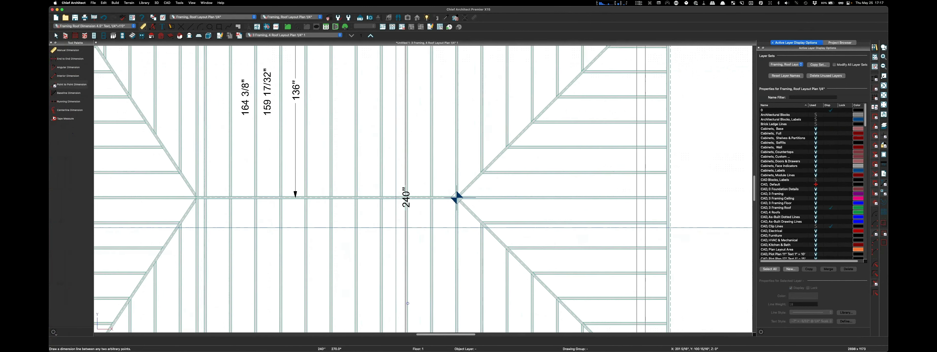
pyautogui.click(403, 205)
pyautogui.moveTo(403, 205); pyautogui.dragTo(396, 203)
pyautogui.click(414, 227)
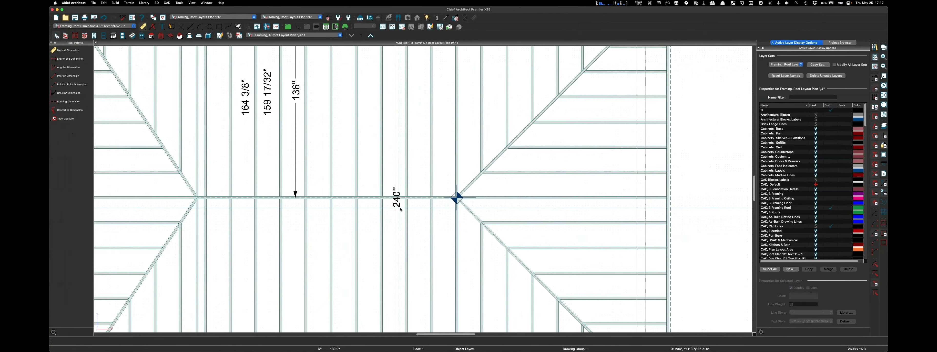
pyautogui.scroll(-3, 414, 227)
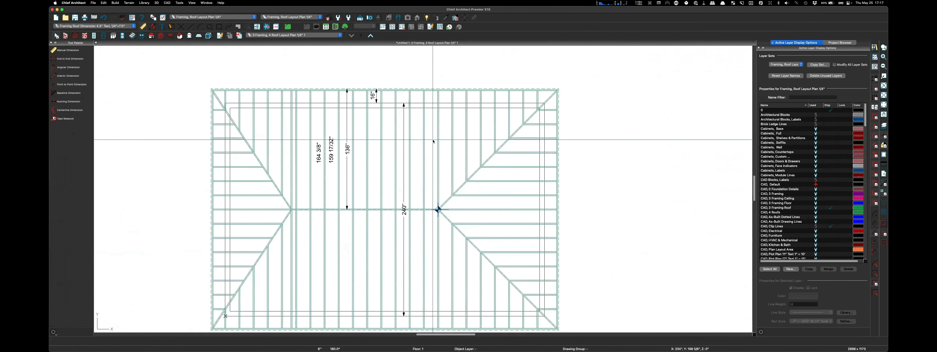
pyautogui.doubleClick(428, 88)
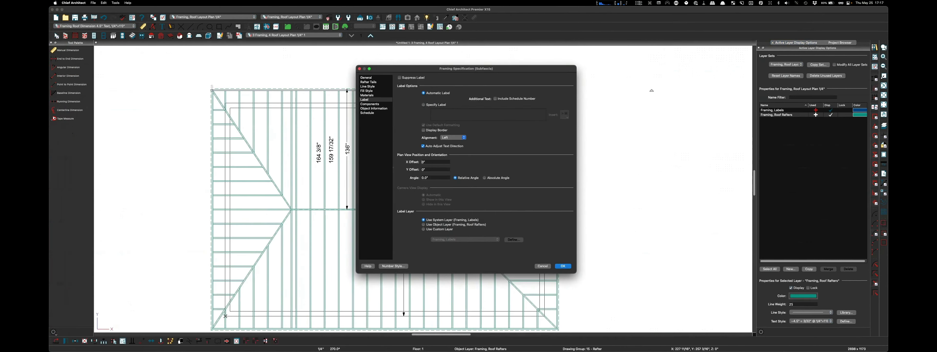
pyautogui.press('Escape')
pyautogui.click(442, 89)
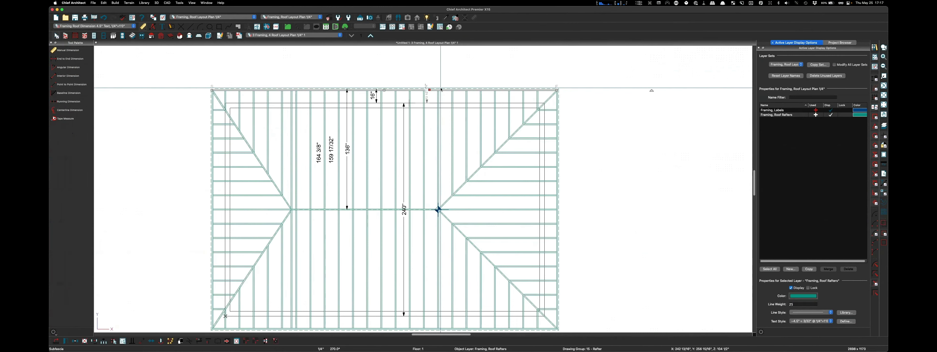
pyautogui.press('Escape')
pyautogui.scroll(5, 436, 94)
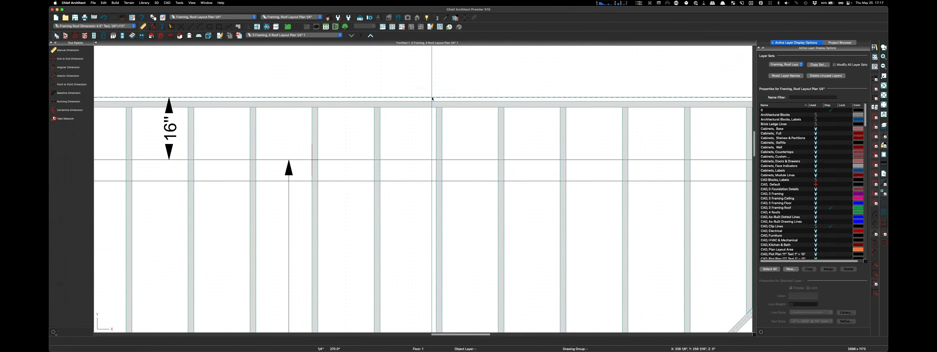
pyautogui.doubleClick(433, 98)
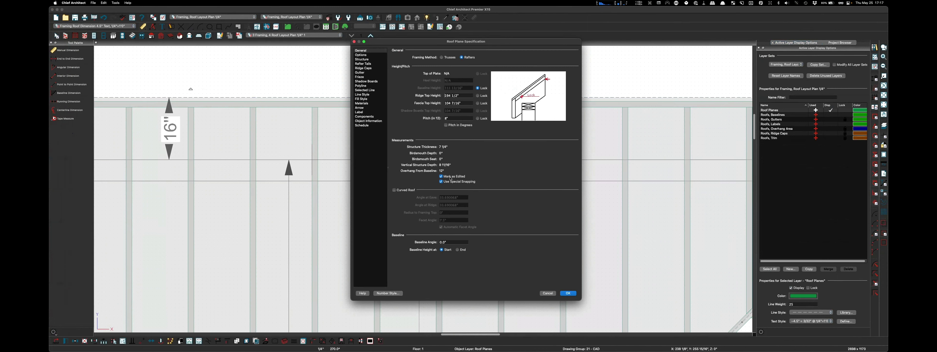
pyautogui.click(547, 292)
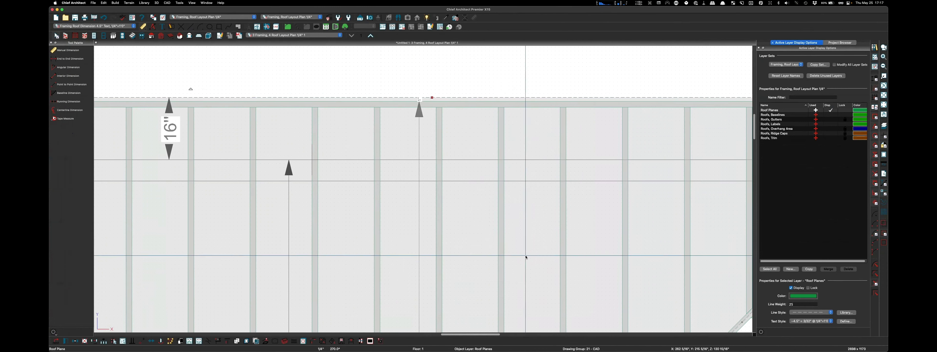
pyautogui.scroll(-4, 419, 209)
pyautogui.scroll(-3, 422, 196)
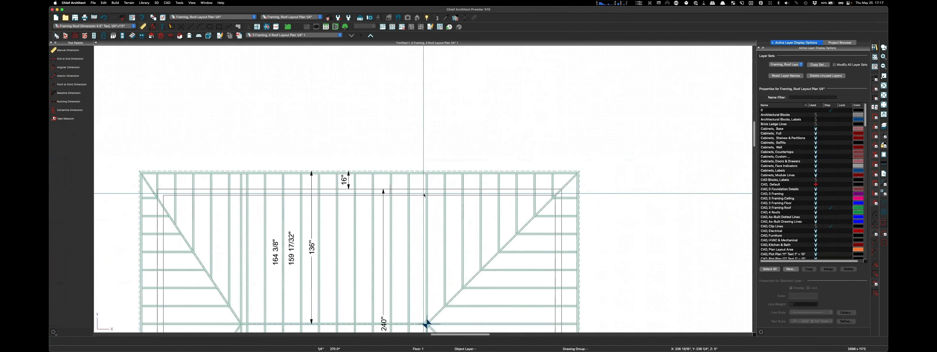
pyautogui.scroll(-1, 491, 120)
pyautogui.scroll(-1, 493, 121)
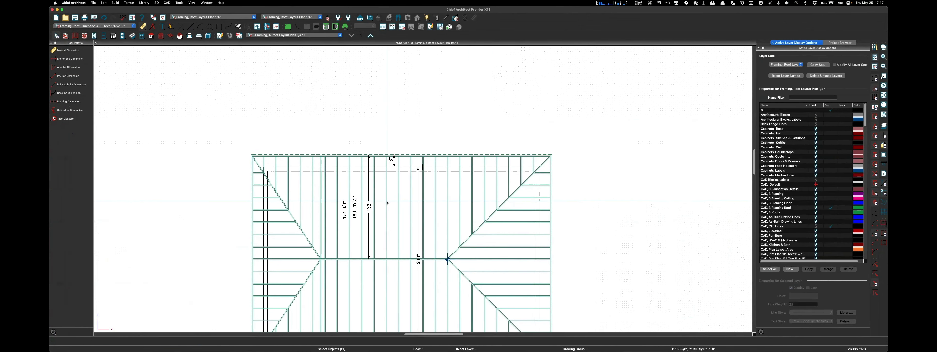
pyautogui.scroll(3, 355, 217)
pyautogui.scroll(1, 355, 220)
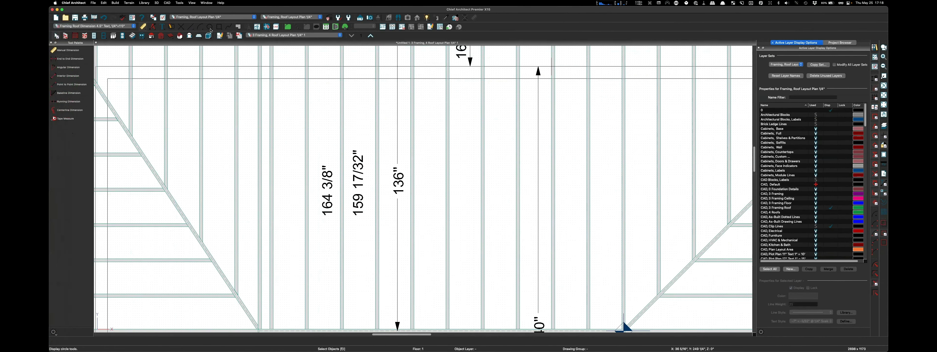
pyautogui.click(220, 27)
pyautogui.scroll(-5, 342, 240)
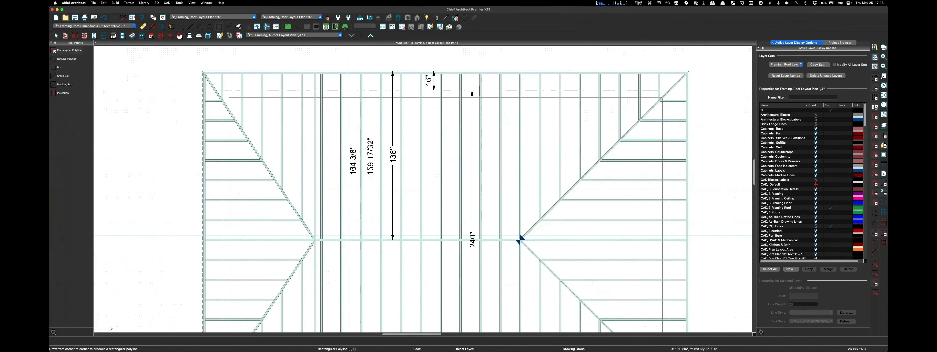
pyautogui.scroll(5, 341, 239)
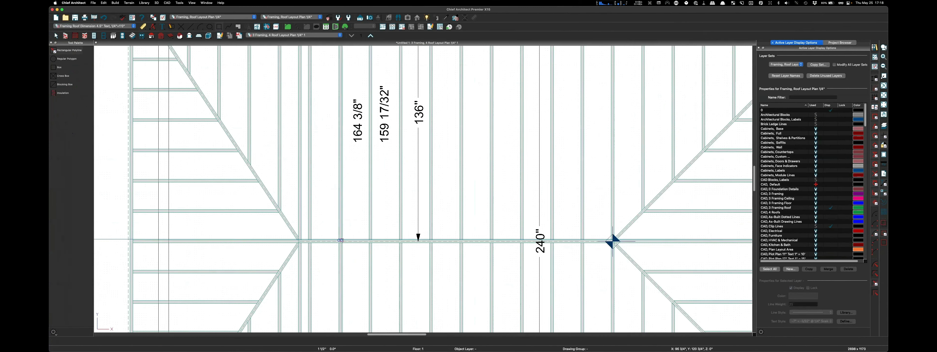
pyautogui.moveTo(339, 240); pyautogui.dragTo(388, 56)
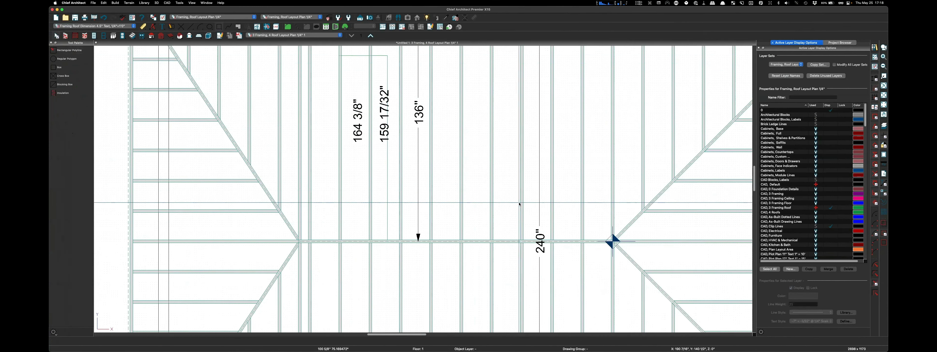
pyautogui.scroll(-2, 367, 243)
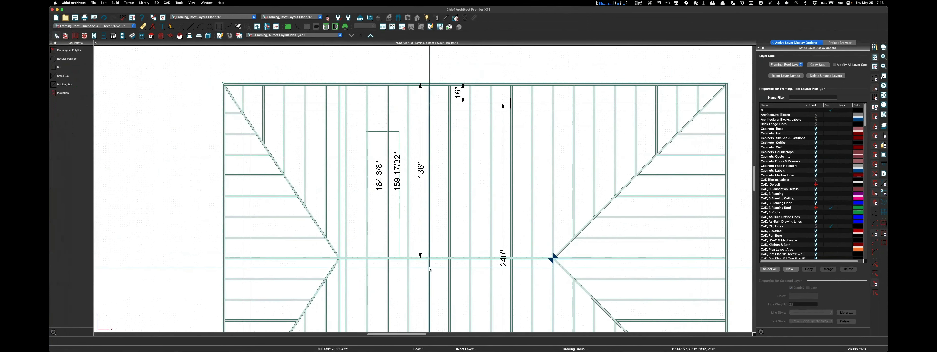
pyautogui.click(378, 132)
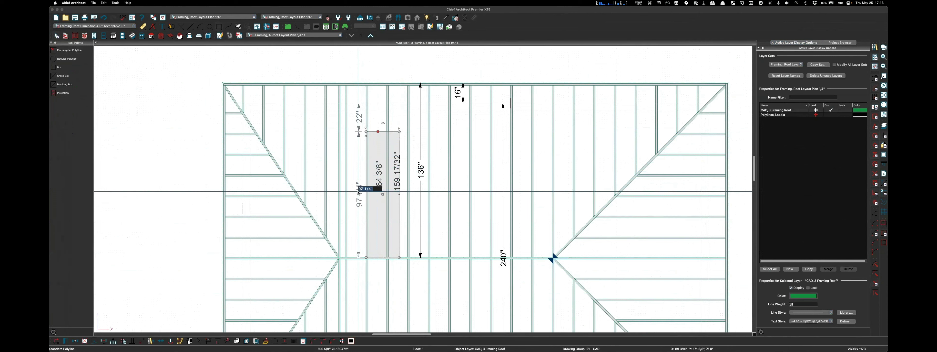
pyautogui.write('132.75')
pyautogui.press('Return')
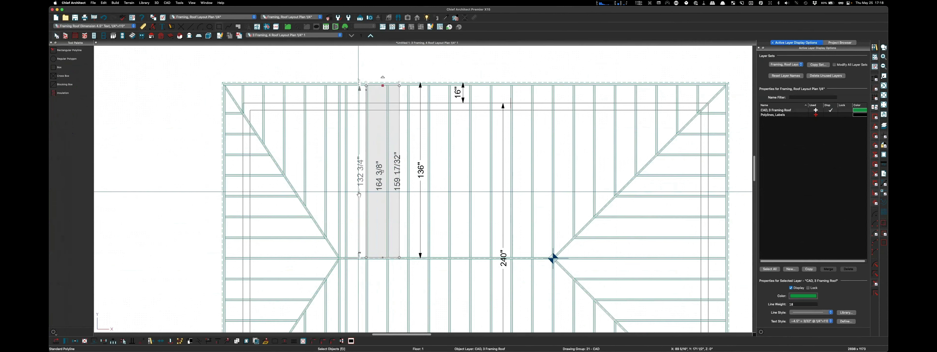
pyautogui.scroll(2, 398, 83)
pyautogui.scroll(3, 399, 83)
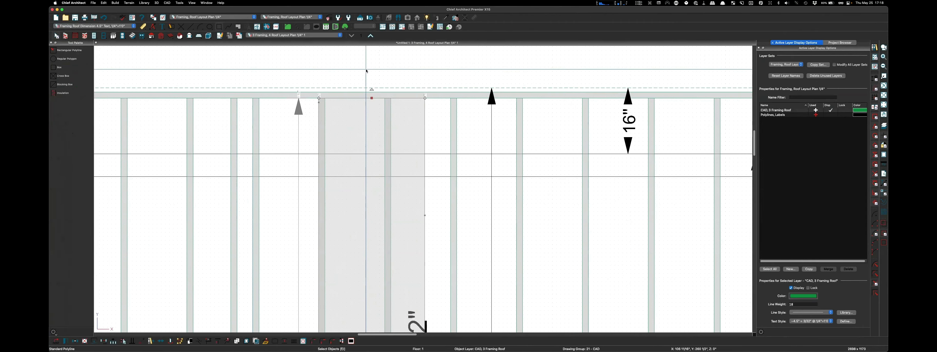
pyautogui.click(300, 71)
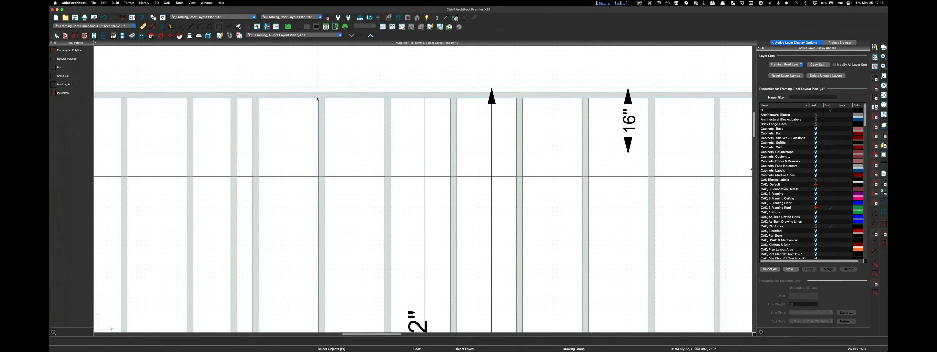
pyautogui.scroll(-2, 424, 78)
pyautogui.scroll(-1, 431, 136)
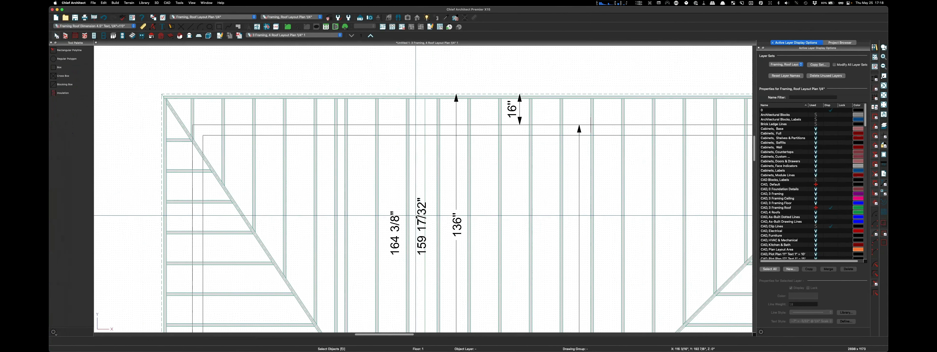
pyautogui.doubleClick(410, 221)
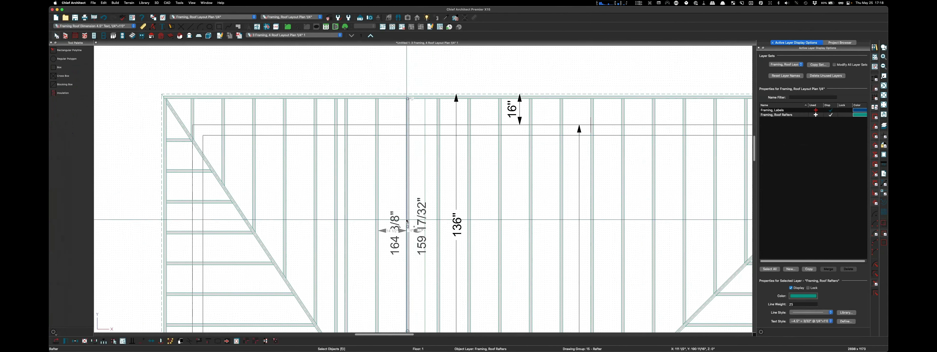
pyautogui.scroll(-1, 452, 113)
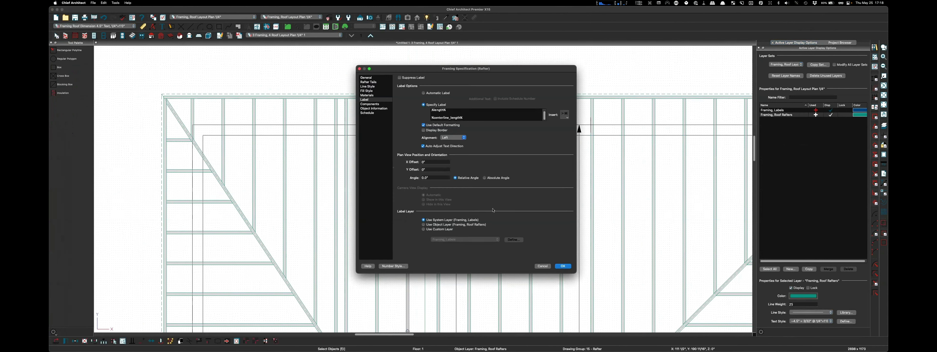
pyautogui.click(547, 266)
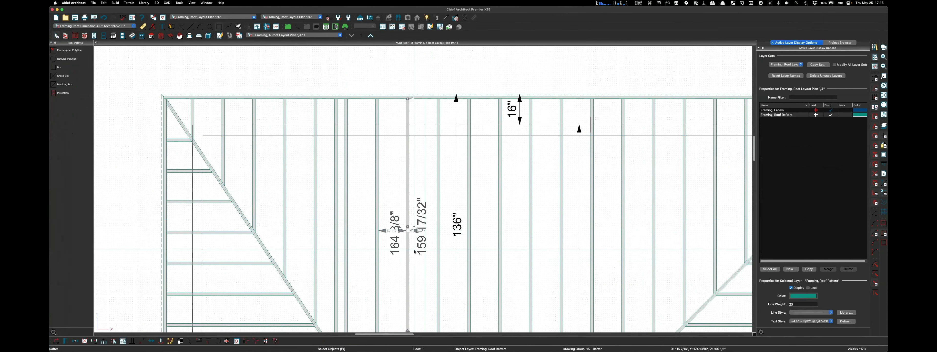
pyautogui.scroll(-1, 403, 106)
pyautogui.press('Escape')
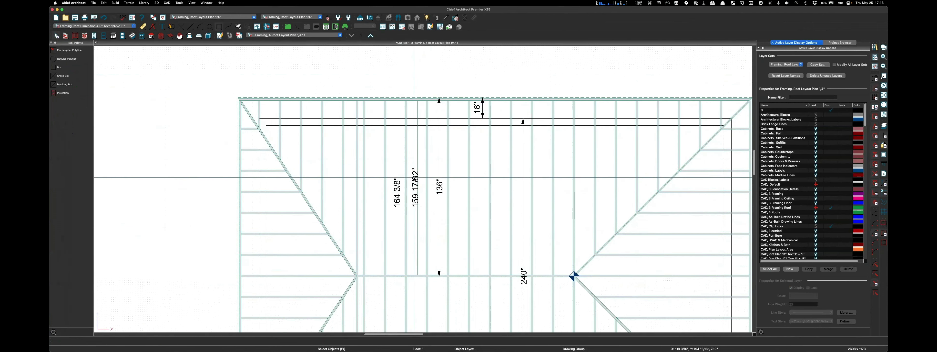
# Step: Give the rectangular box between the two rafters a solid Silver fill
pyautogui.click(417, 138)
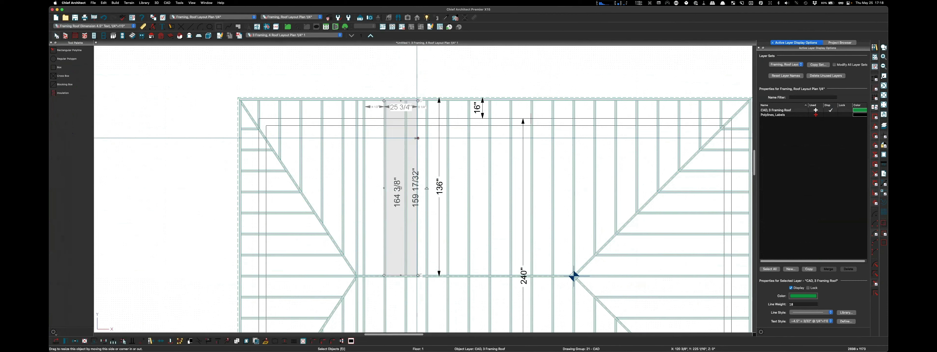
pyautogui.doubleClick(417, 138)
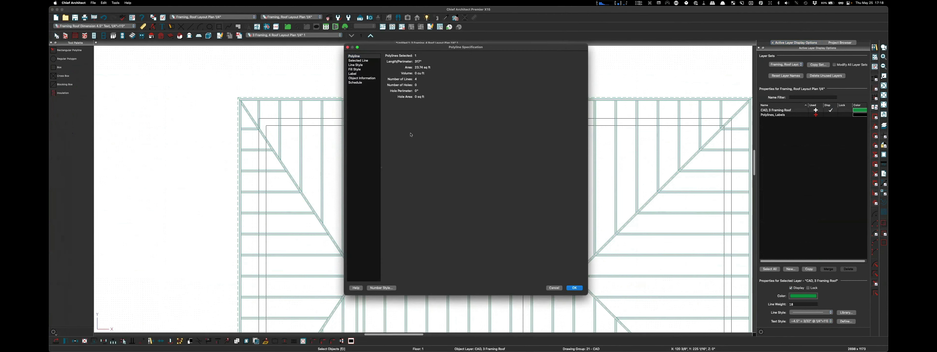
pyautogui.click(355, 70)
pyautogui.click(433, 65)
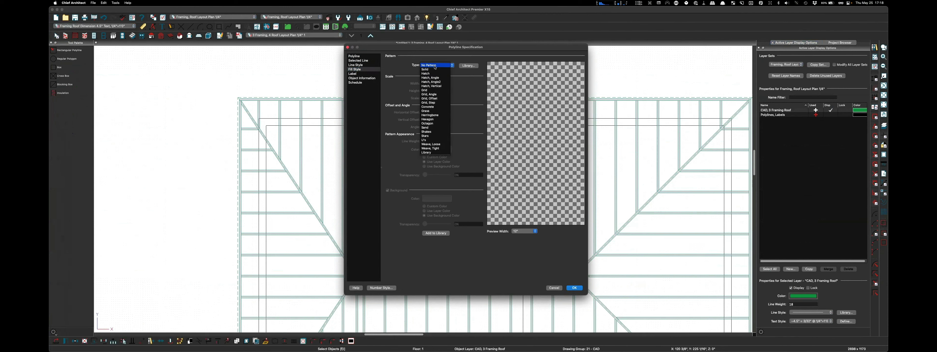
pyautogui.click(432, 71)
pyautogui.click(450, 150)
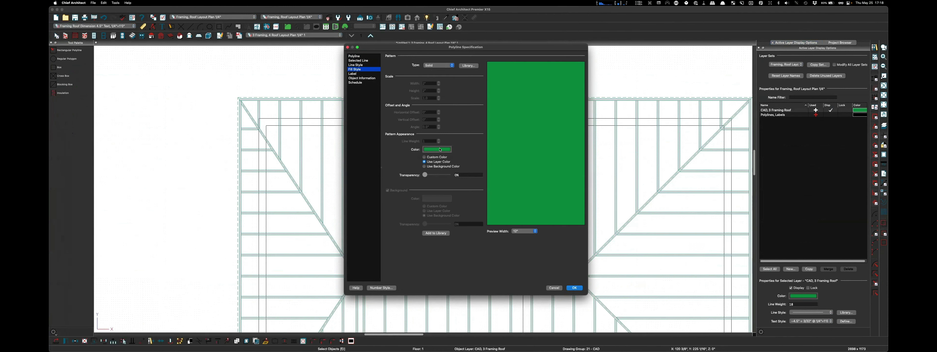
pyautogui.click(469, 102)
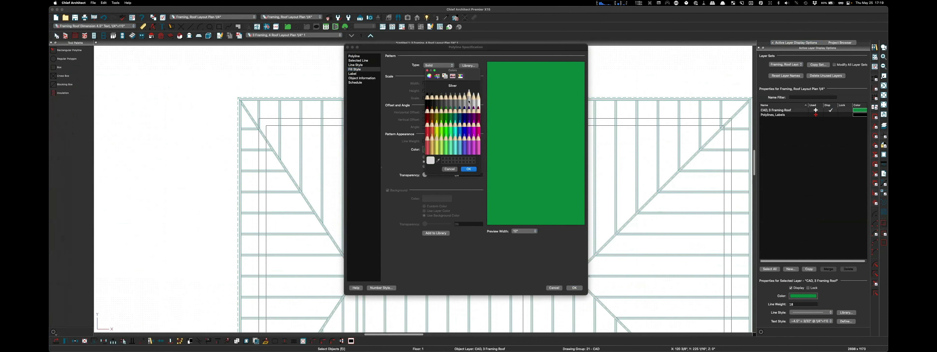
pyautogui.click(469, 168)
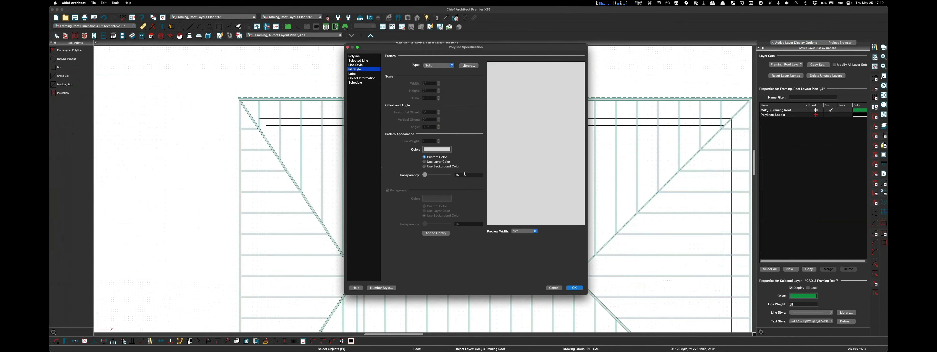
pyautogui.press('Return')
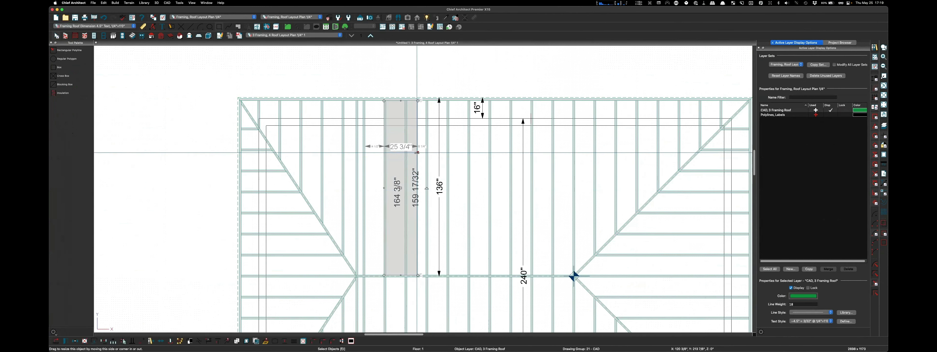
# Step: Nudge the grey box into place, then reselect and copy it
pyautogui.moveTo(417, 152); pyautogui.dragTo(418, 149)
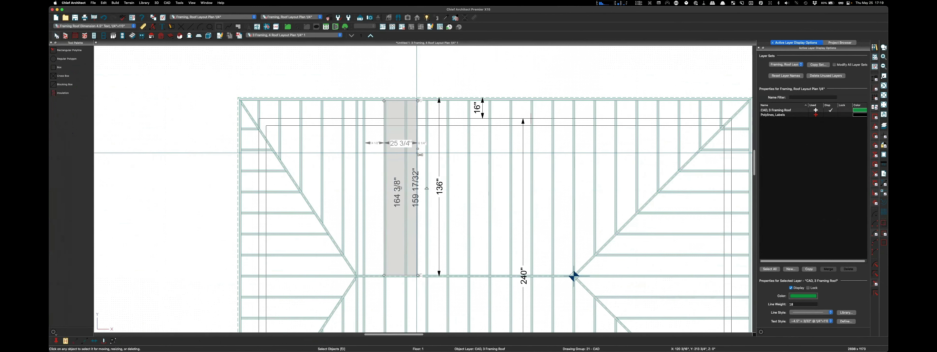
pyautogui.press('Escape')
pyautogui.click(417, 153)
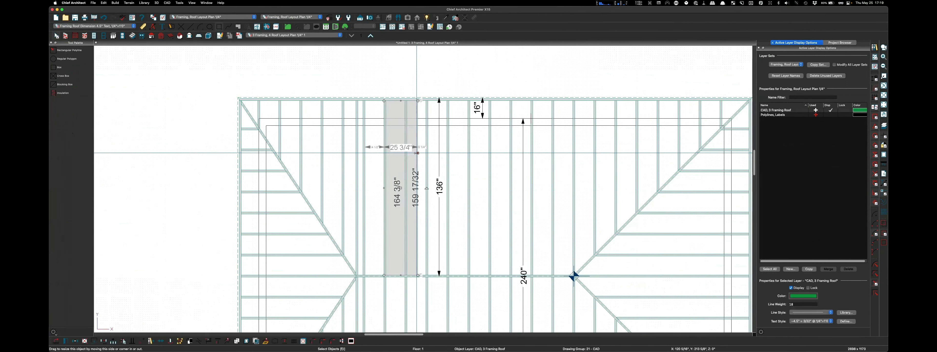
pyautogui.press('super+v')
pyautogui.click(421, 155)
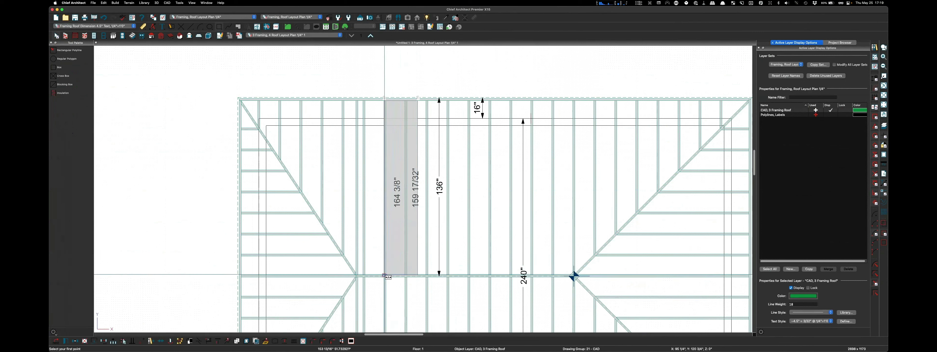
# Step: Draw a new rectangular box across the next rafter bay from the lower plate
pyautogui.click(384, 276)
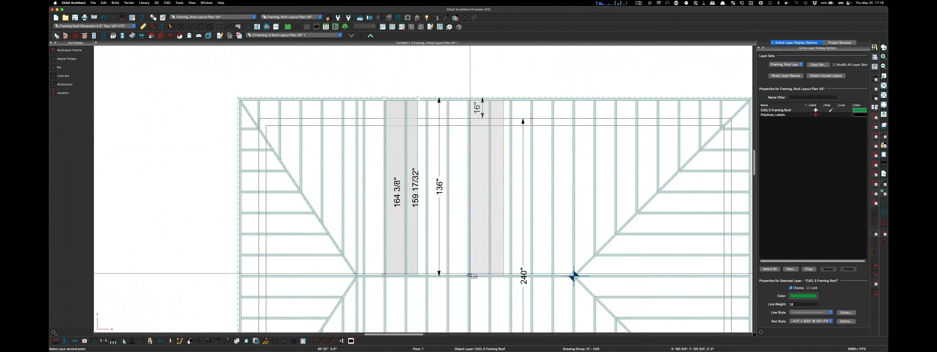
pyautogui.scroll(5, 470, 275)
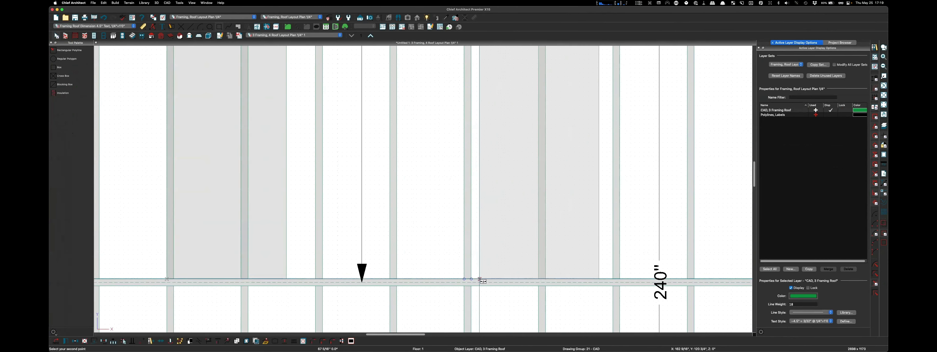
pyautogui.click(473, 280)
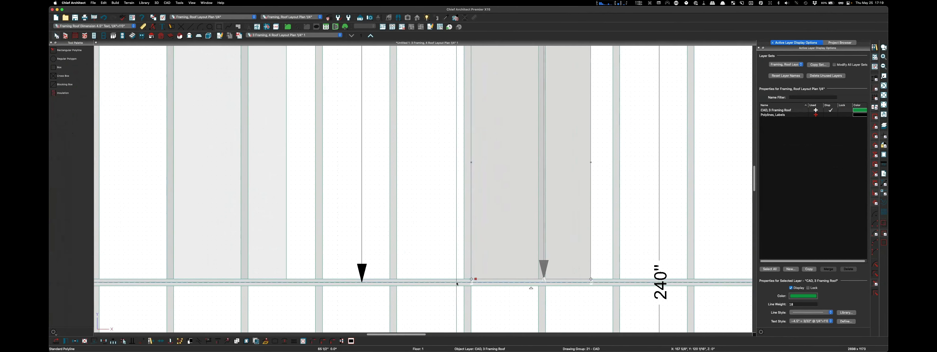
pyautogui.scroll(-5, 447, 291)
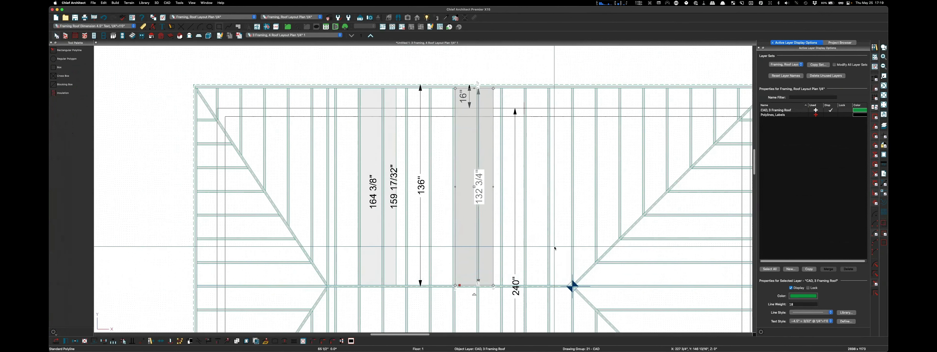
pyautogui.scroll(3, 484, 94)
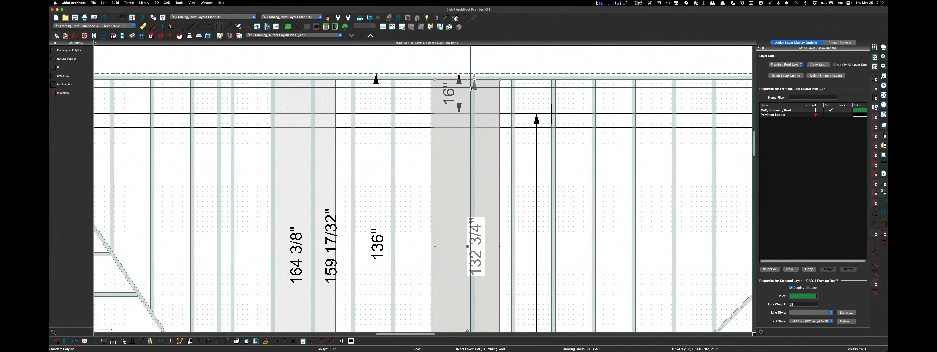
# Step: Drag the new box's top edge down until it measures 119 1/4"
pyautogui.moveTo(468, 80); pyautogui.dragTo(469, 113)
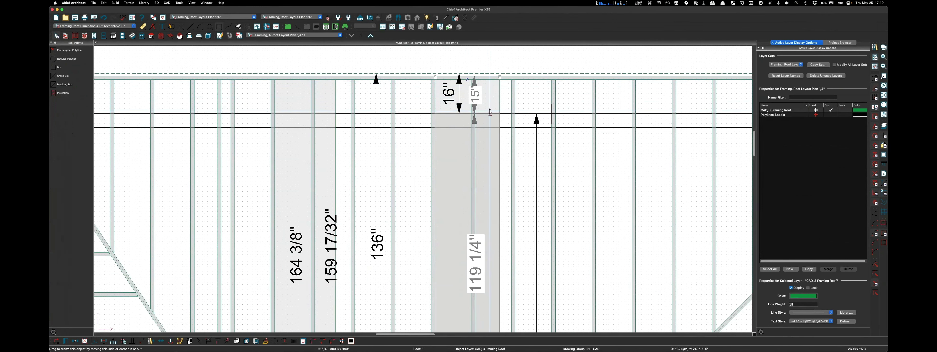
pyautogui.scroll(-2, 530, 74)
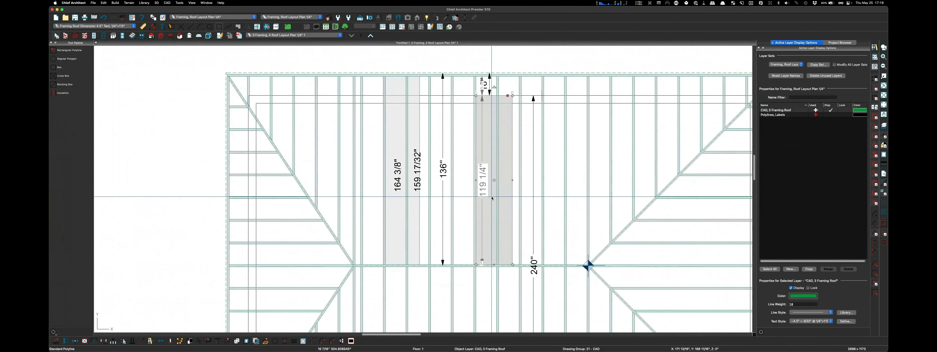
pyautogui.scroll(2, 490, 265)
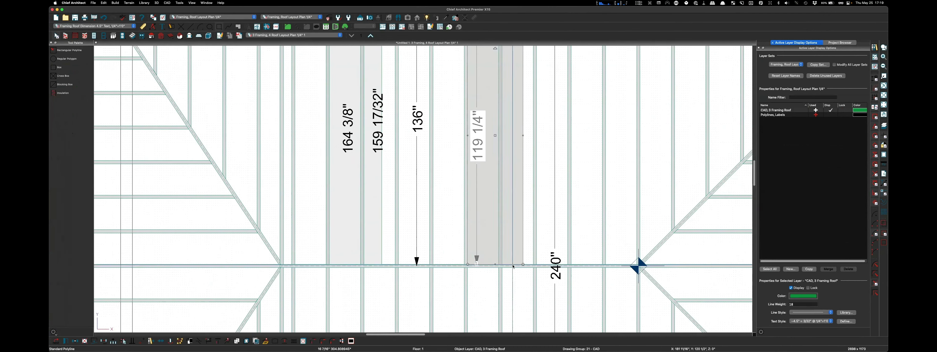
pyautogui.scroll(-3, 522, 271)
pyautogui.scroll(2, 517, 122)
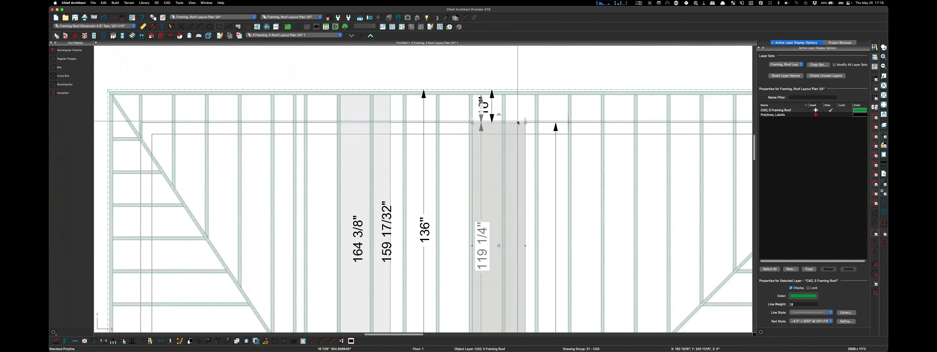
pyautogui.scroll(-2, 417, 124)
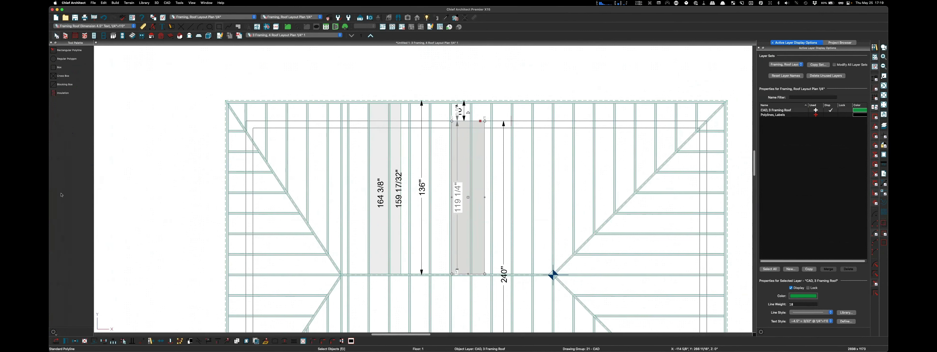
# Step: Launch CM Pro Calc from the app launcher and skip its welcome page
pyautogui.hotkey('alt', 'space')
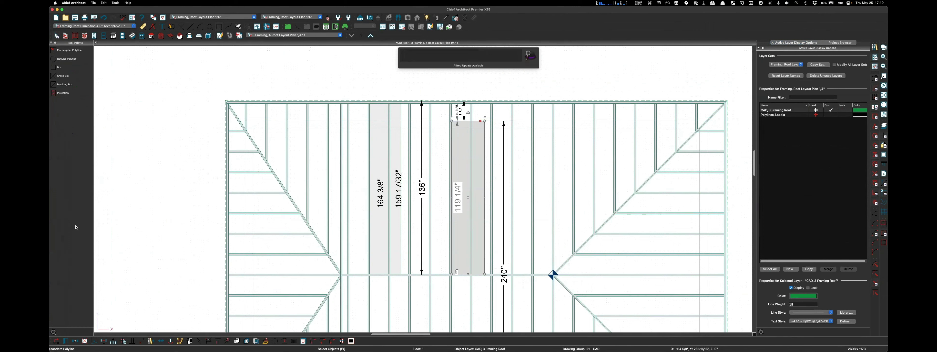
pyautogui.write('C')
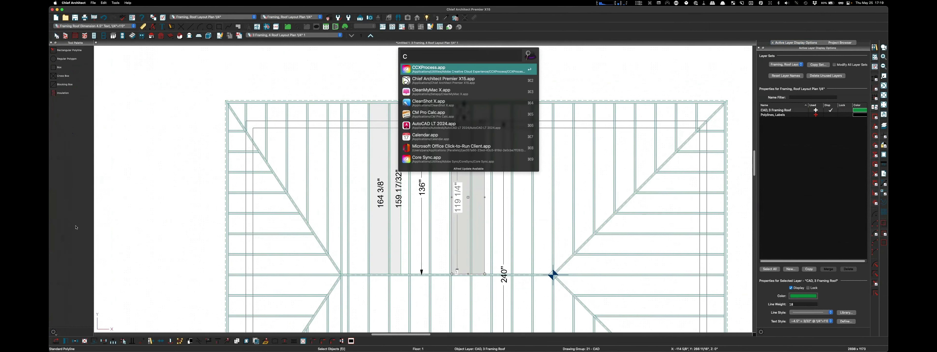
pyautogui.click(421, 114)
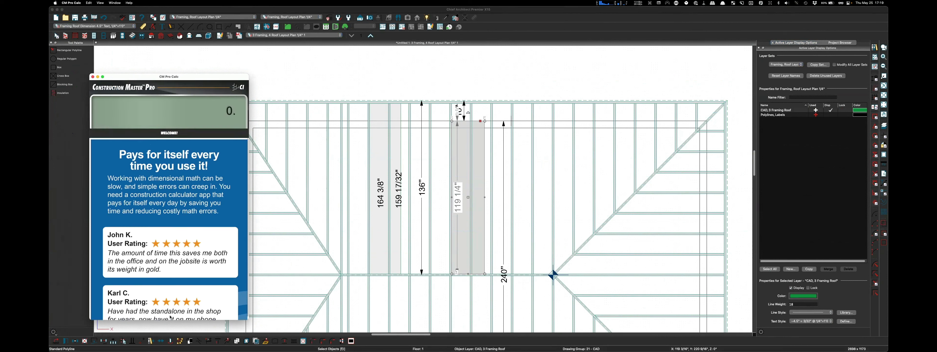
pyautogui.click(170, 315)
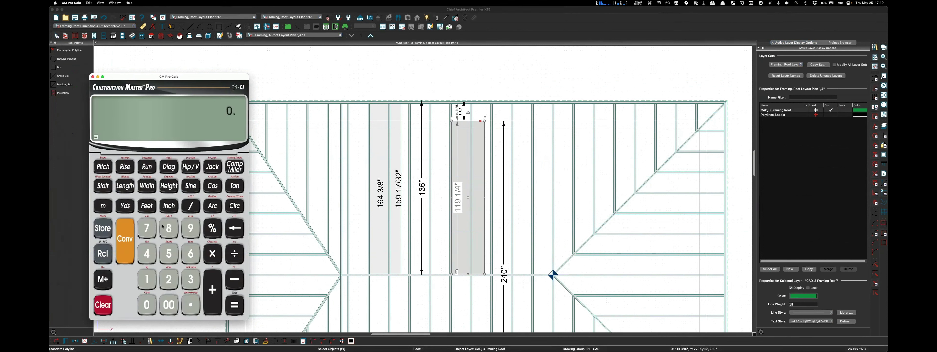
# Step: Enter a 119 1/4" run and 8" pitch to get the 143 5/16" diagonal
pyautogui.click(147, 278)
pyautogui.click(147, 279)
pyautogui.click(192, 228)
pyautogui.click(168, 206)
pyautogui.click(151, 280)
pyautogui.click(191, 206)
pyautogui.click(147, 254)
pyautogui.click(145, 167)
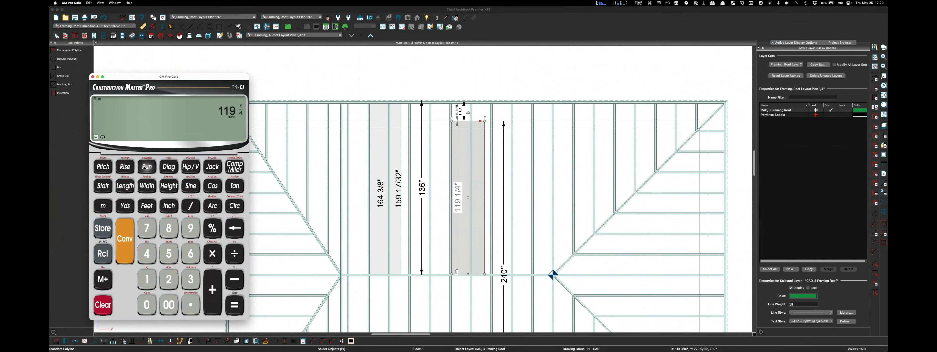
pyautogui.click(169, 229)
pyautogui.click(166, 206)
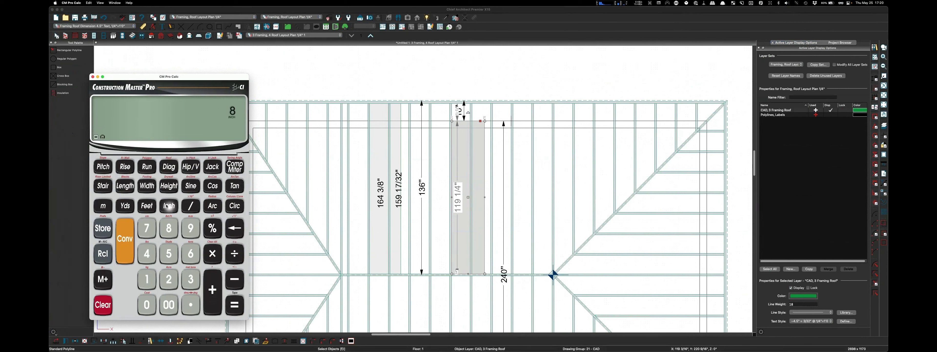
pyautogui.click(103, 166)
pyautogui.click(170, 167)
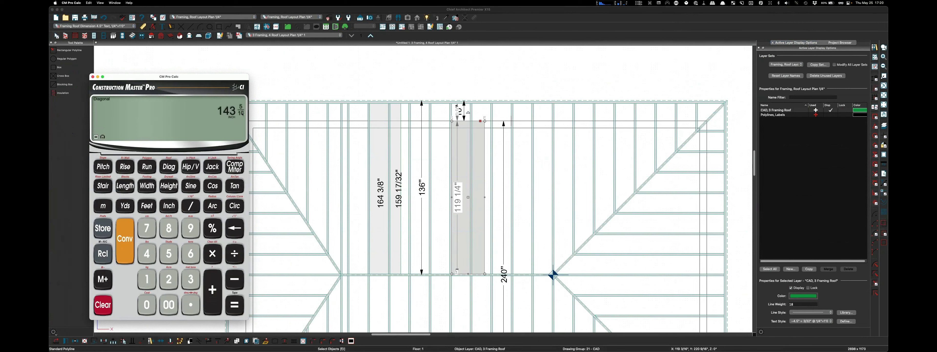
# Step: Convert the diagonal to 11' 11 5/16" and bring up the Excel roof sheet
pyautogui.click(120, 241)
pyautogui.click(146, 206)
pyautogui.click(62, 260)
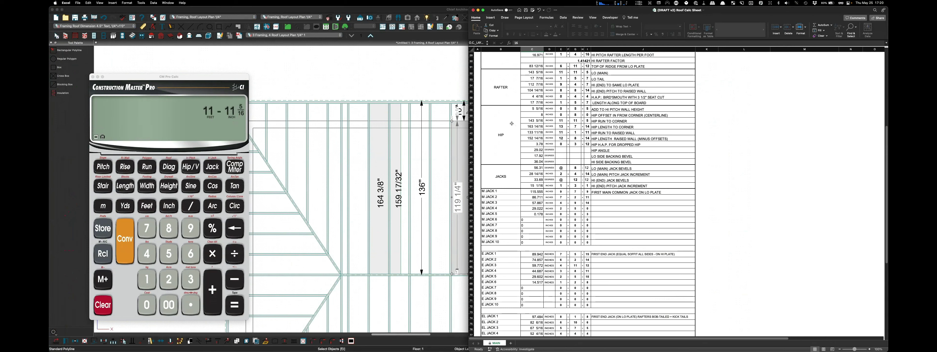
pyautogui.scroll(3, 512, 123)
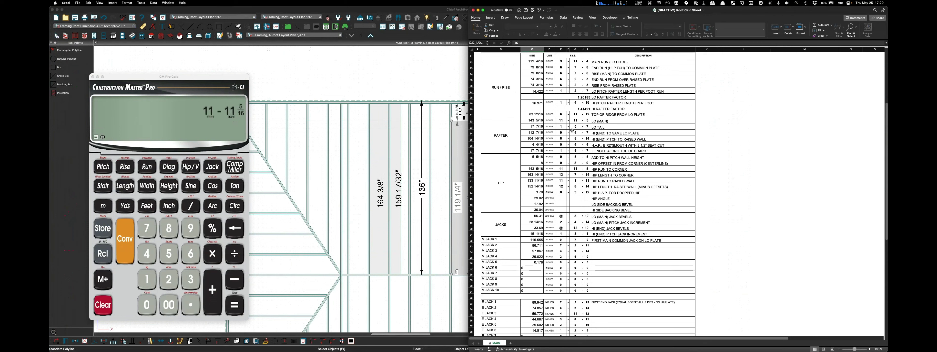
pyautogui.moveTo(561, 120); pyautogui.dragTo(585, 120)
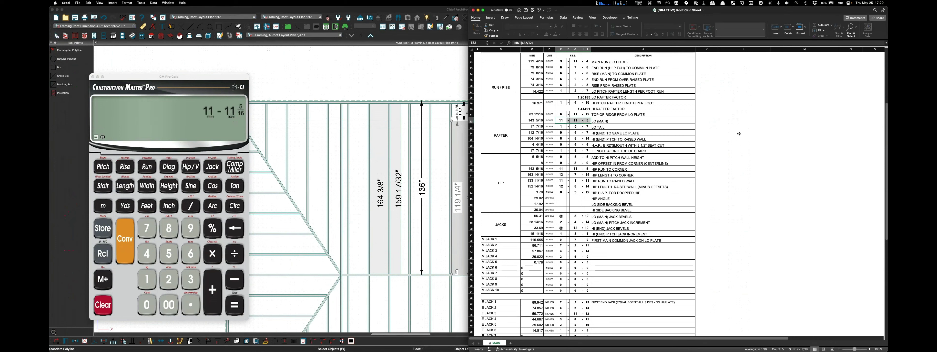
pyautogui.click(748, 130)
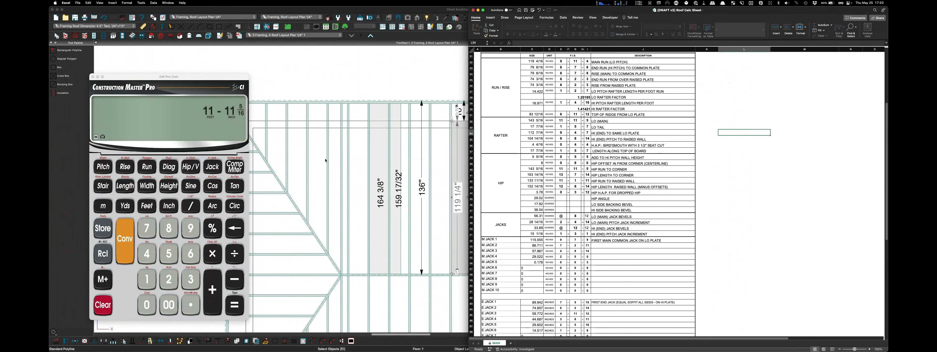
pyautogui.scroll(-1, 339, 143)
pyautogui.scroll(-1, 340, 143)
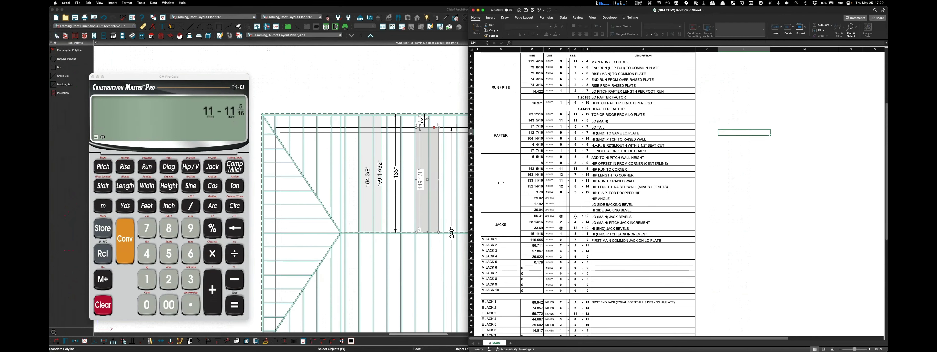
pyautogui.scroll(5, 525, 84)
pyautogui.scroll(-3, 549, 181)
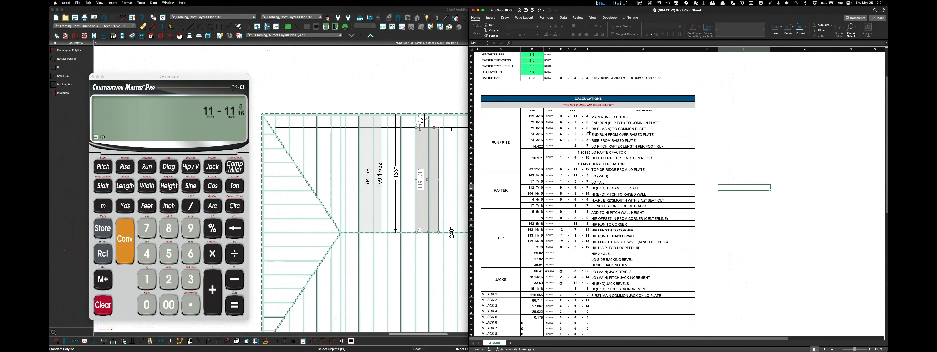
pyautogui.scroll(-3, 589, 133)
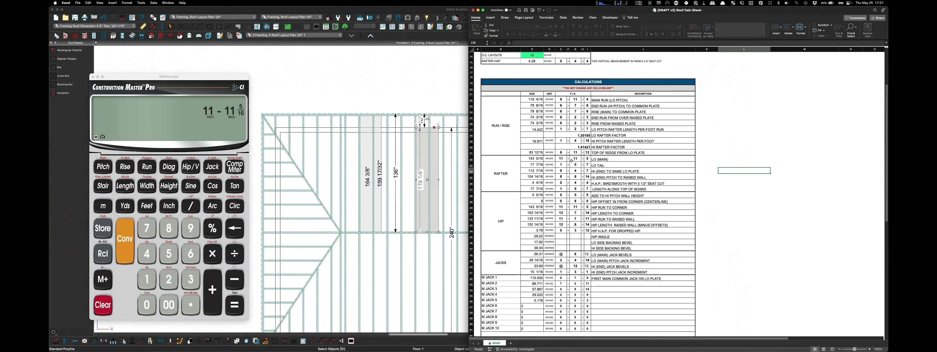
pyautogui.scroll(5, 582, 160)
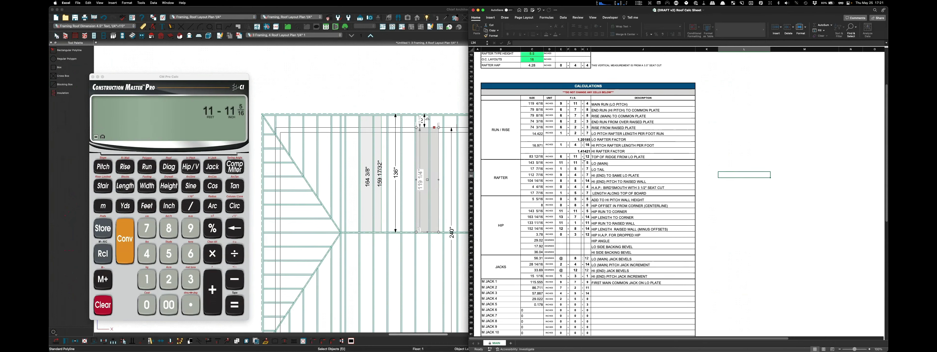
pyautogui.scroll(-5, 625, 159)
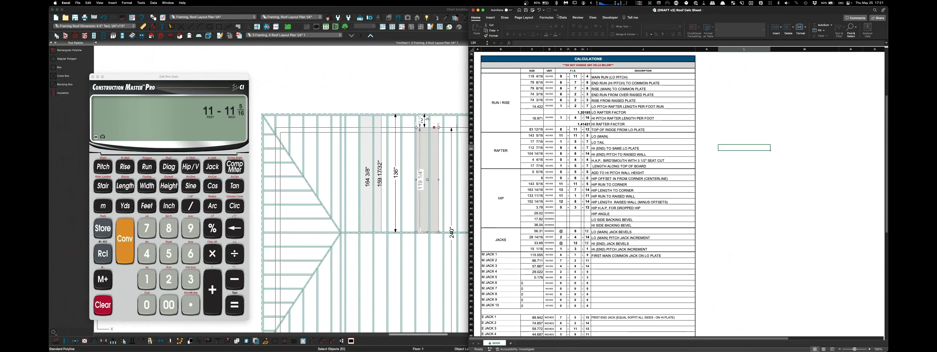
# Step: Minimize the Excel spreadsheet and select the grey common-rafter box on the roof plan
pyautogui.doubleClick(669, 10)
pyautogui.press('super+m')
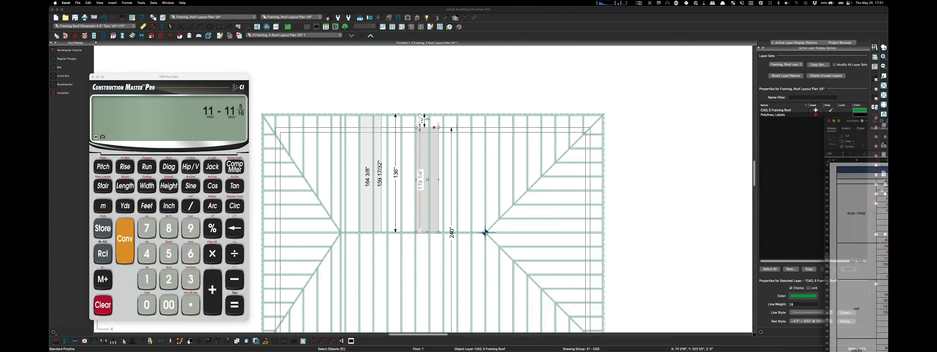
pyautogui.scroll(-1, 480, 87)
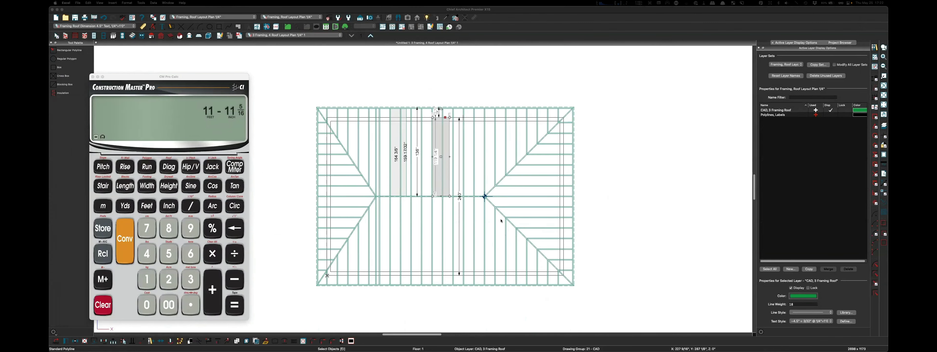
pyautogui.scroll(2, 479, 203)
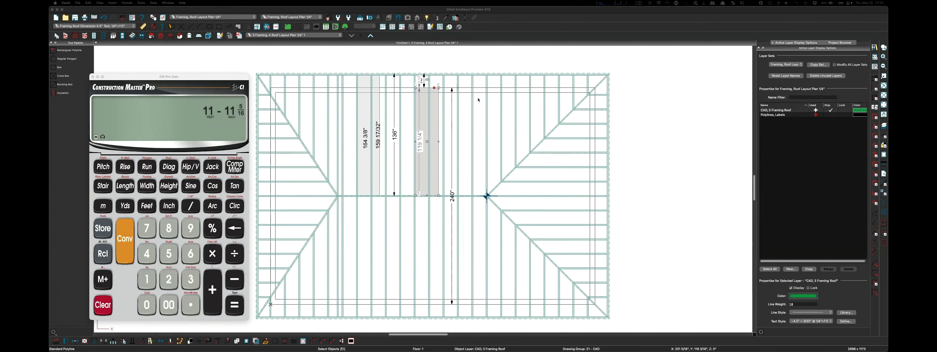
pyautogui.click(377, 148)
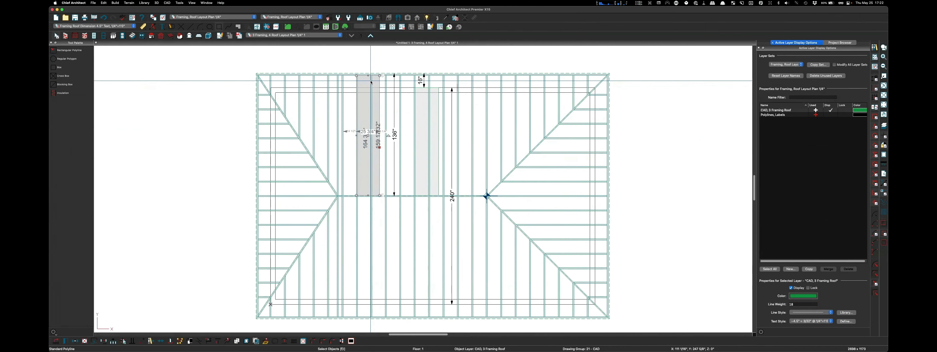
pyautogui.scroll(4, 371, 82)
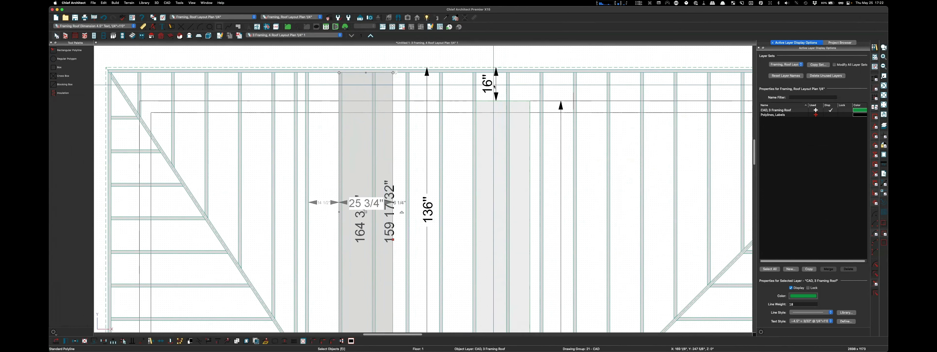
pyautogui.scroll(1, 495, 68)
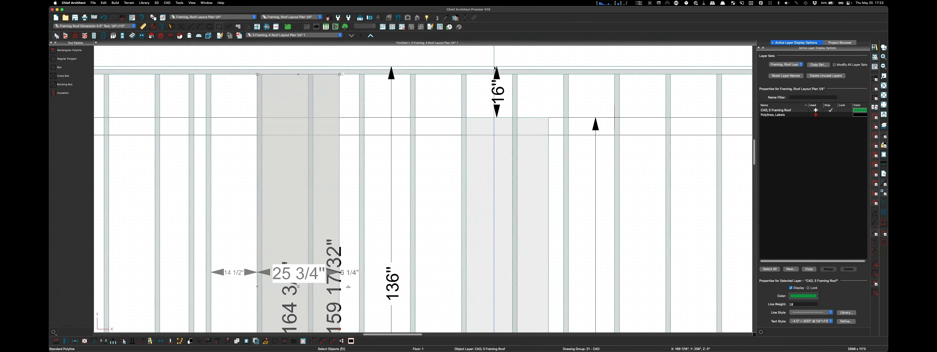
pyautogui.click(492, 73)
pyautogui.scroll(4, 490, 72)
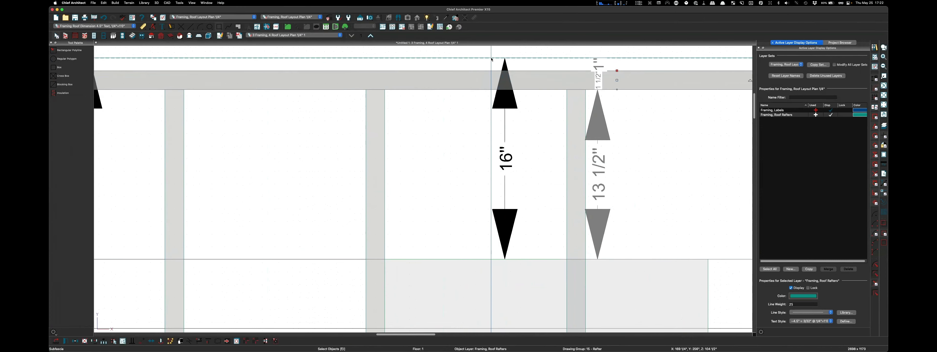
pyautogui.scroll(-8, 492, 59)
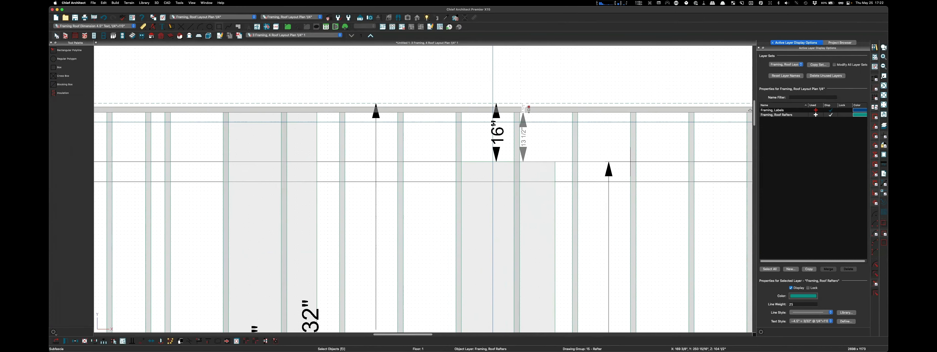
pyautogui.scroll(-5, 494, 123)
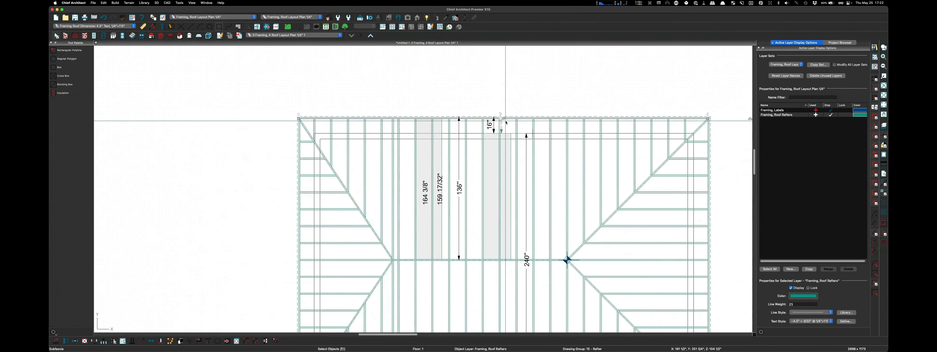
pyautogui.scroll(-2, 503, 127)
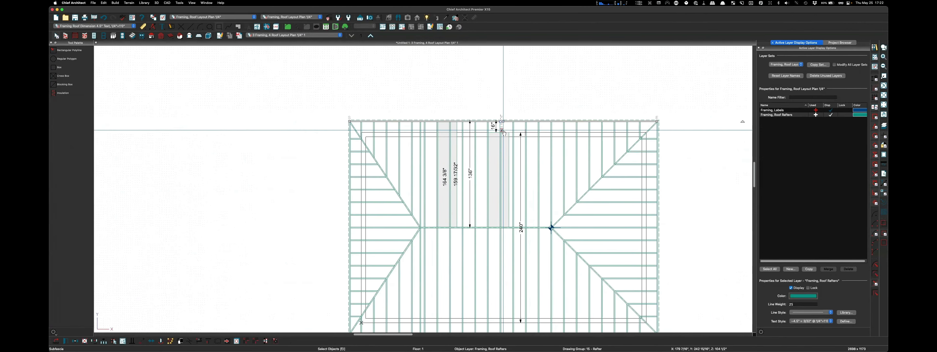
pyautogui.scroll(-2, 503, 133)
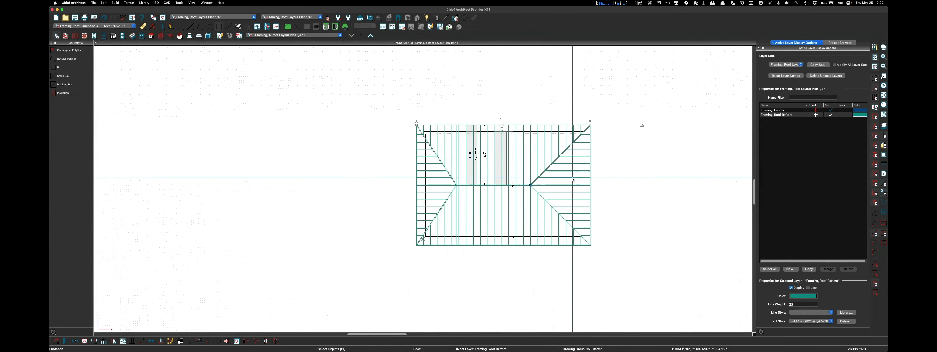
pyautogui.scroll(2, 579, 180)
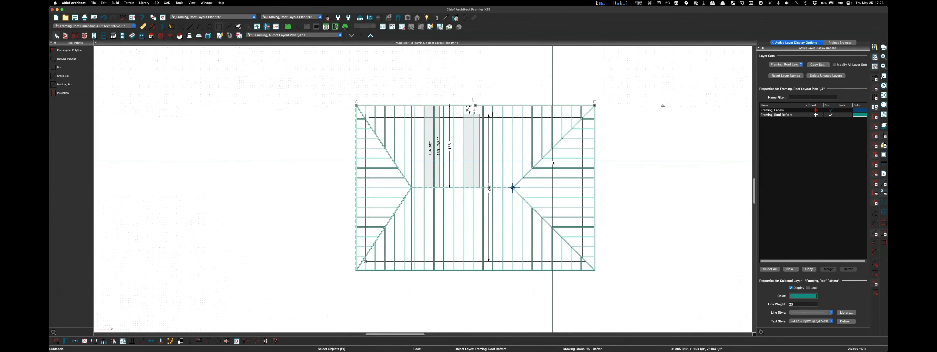
pyautogui.moveTo(51, 175)
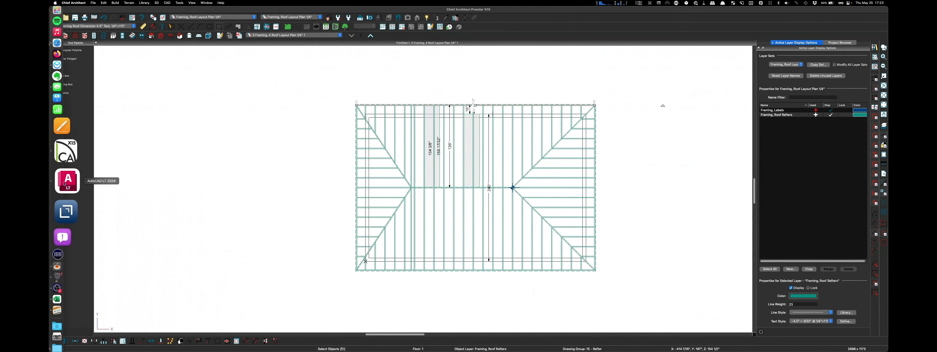
pyautogui.click(67, 185)
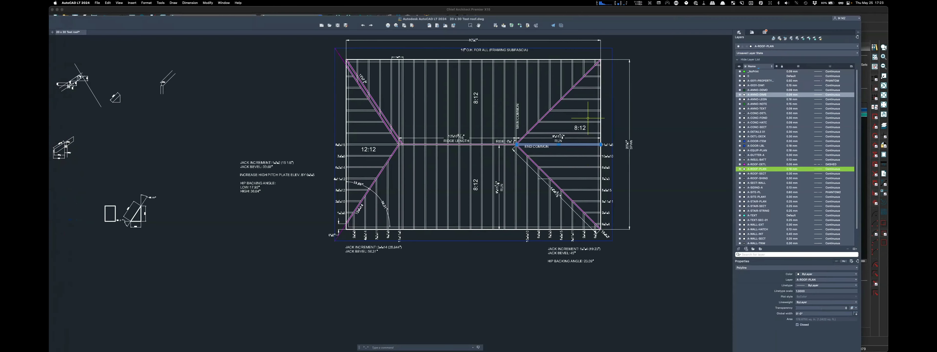
pyautogui.scroll(5, 324, 37)
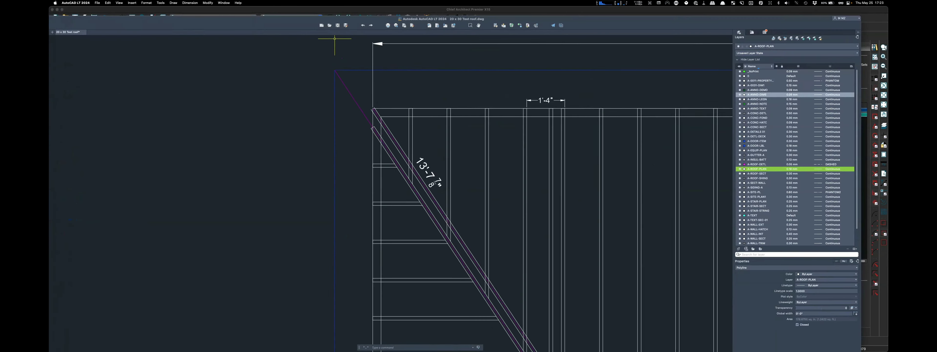
pyautogui.scroll(-3, 376, 42)
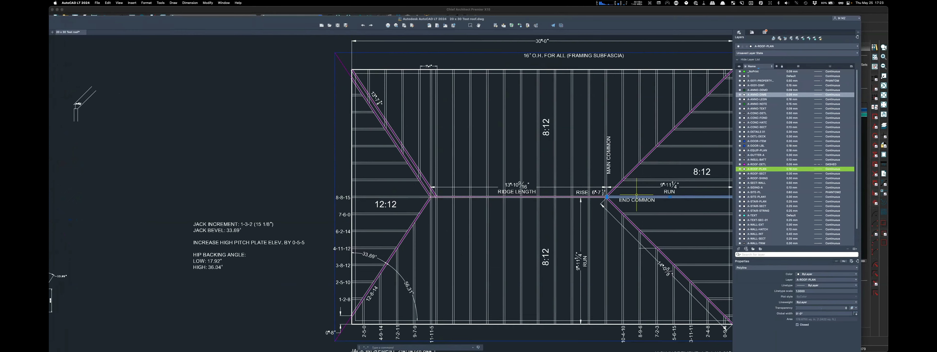
pyautogui.scroll(8, 613, 198)
pyautogui.click(353, 51)
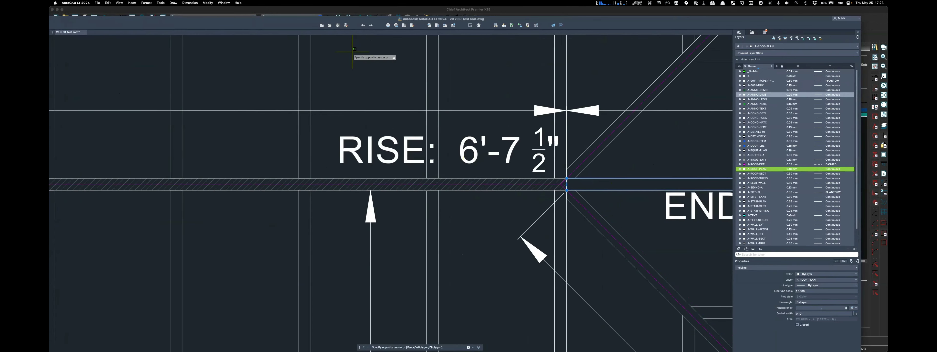
pyautogui.press('Escape')
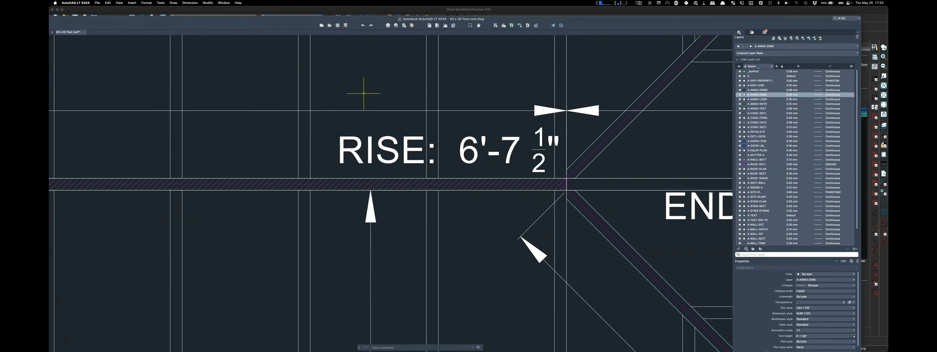
pyautogui.scroll(-3, 361, 95)
pyautogui.scroll(-3, 364, 102)
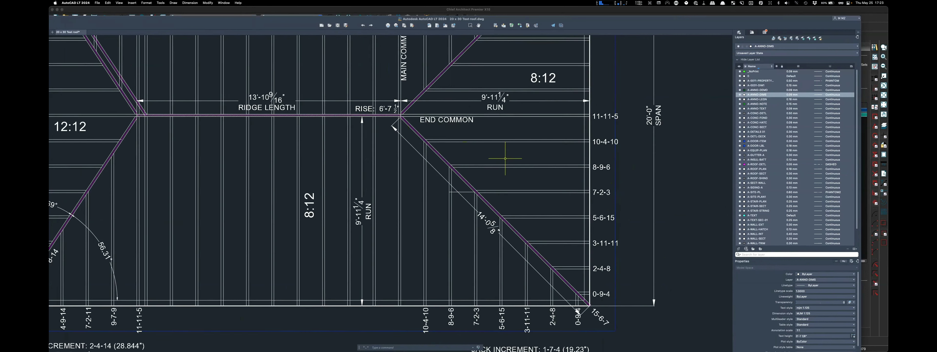
pyautogui.scroll(-7, 388, 201)
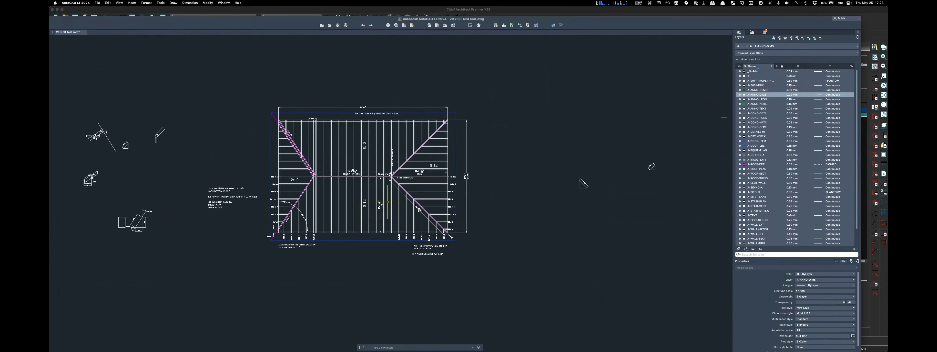
pyautogui.scroll(4, 286, 210)
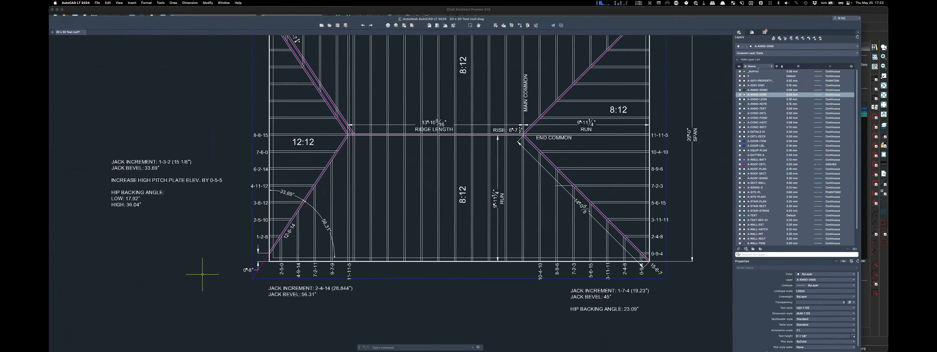
pyautogui.scroll(-2, 203, 271)
pyautogui.scroll(3, 368, 180)
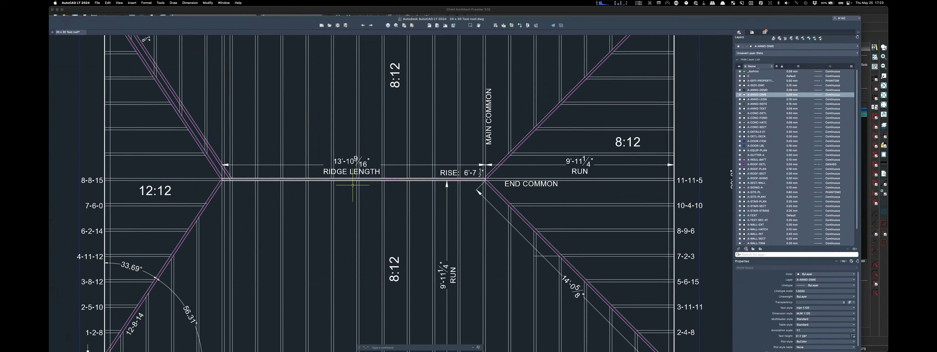
pyautogui.scroll(-2, 378, 190)
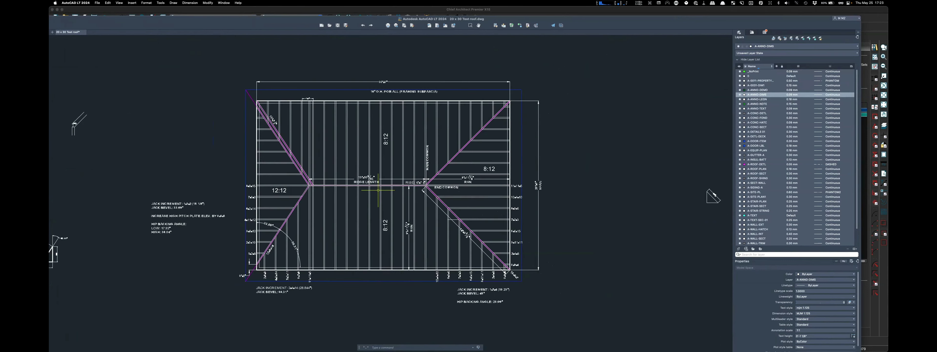
pyautogui.scroll(1, 378, 184)
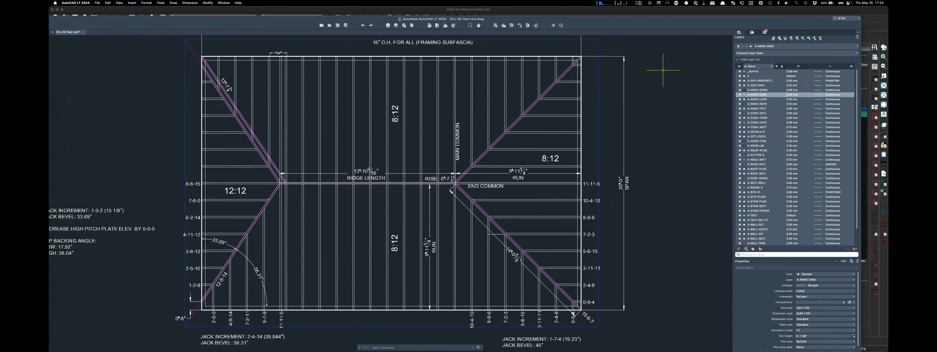
pyautogui.scroll(-3, 455, 173)
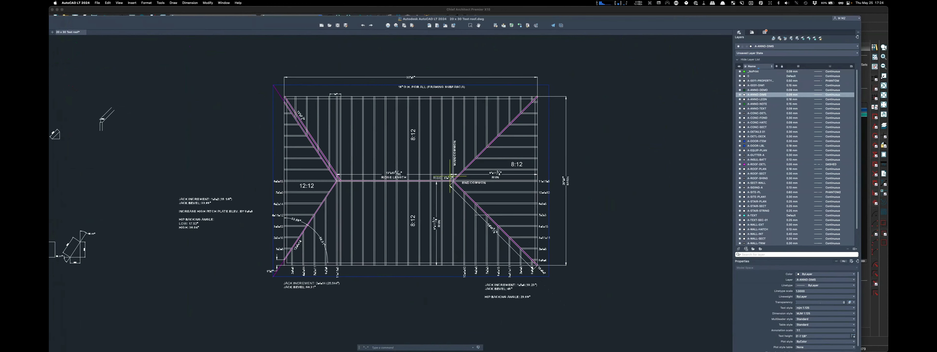
pyautogui.scroll(3, 480, 165)
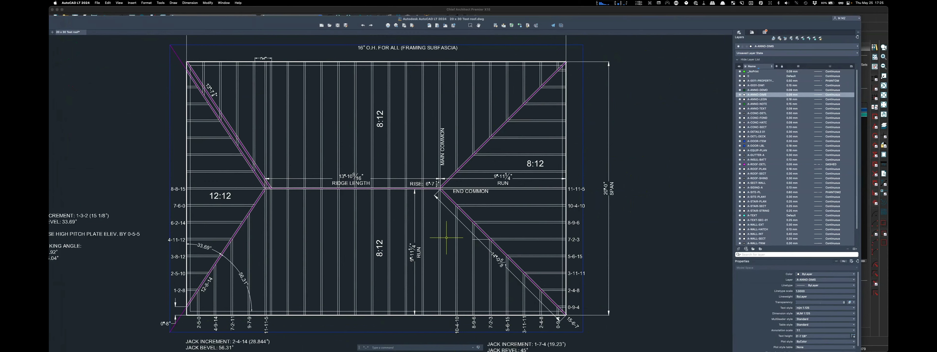
# Step: Add a DLI vertical dimension of 8'-7 11/16" from the jack's top end to the plate
pyautogui.doubleClick(138, 21)
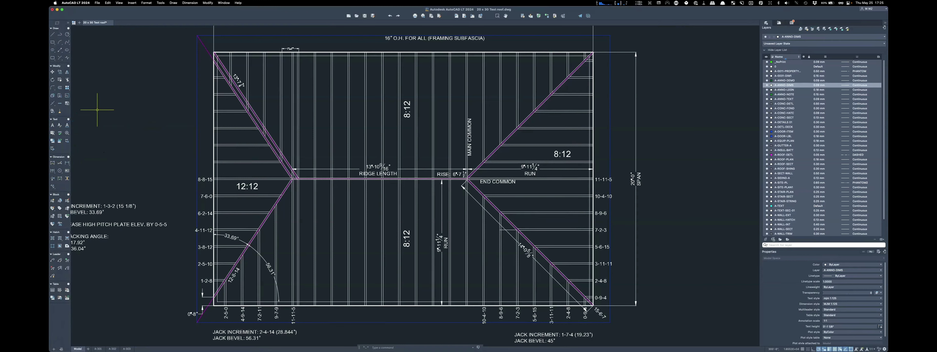
pyautogui.write('dli')
pyautogui.press('Return')
pyautogui.scroll(6, 441, 218)
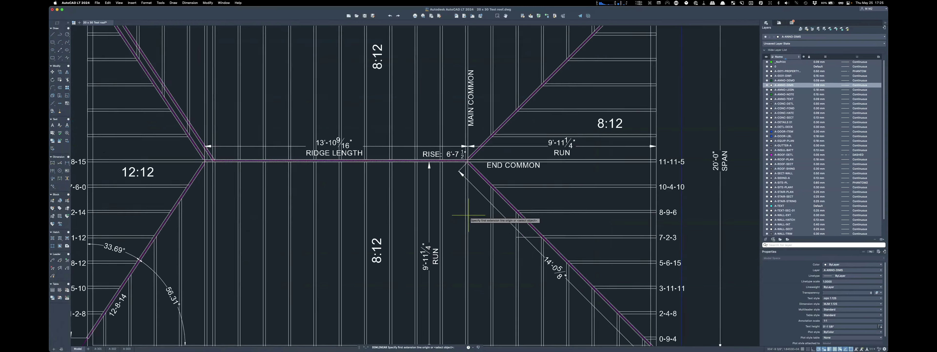
pyautogui.scroll(3, 598, 116)
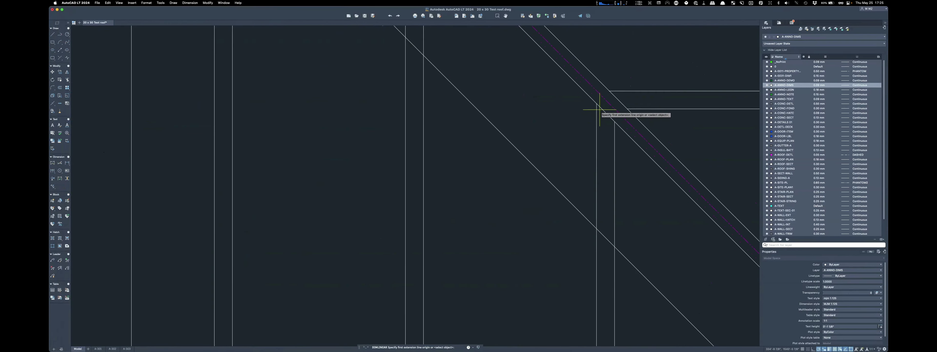
pyautogui.click(597, 104)
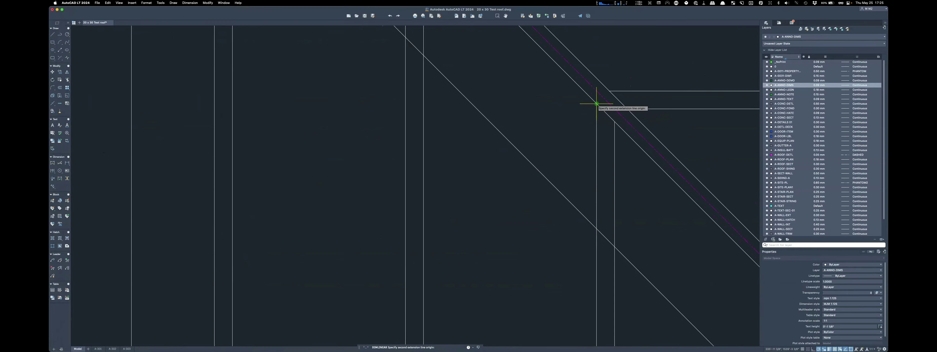
pyautogui.scroll(-3, 597, 105)
pyautogui.scroll(-5, 575, 218)
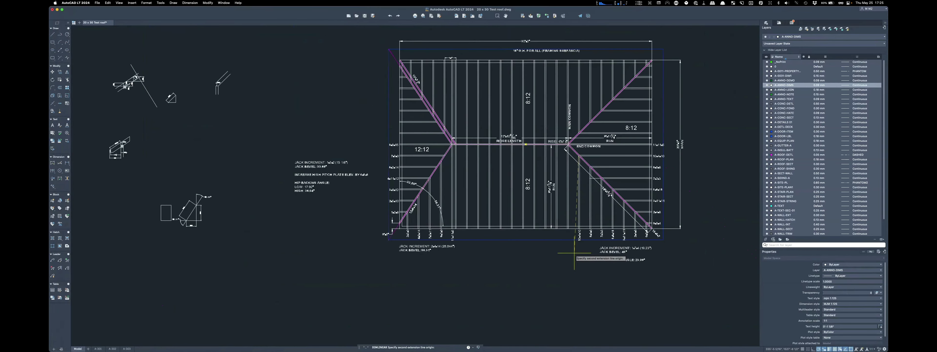
pyautogui.scroll(8, 582, 226)
pyautogui.click(543, 293)
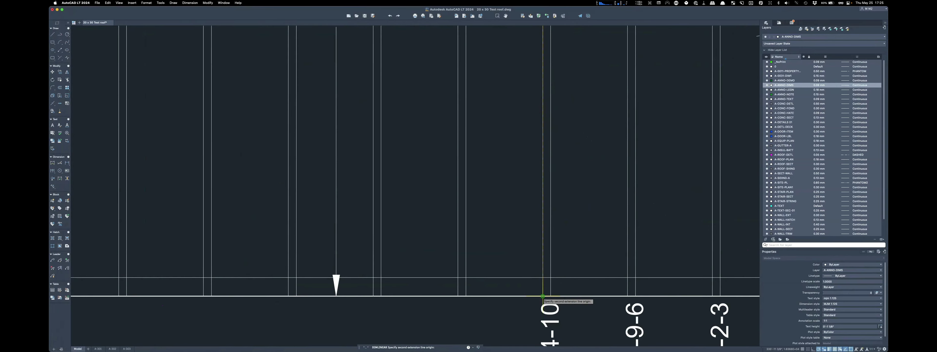
pyautogui.click(540, 31)
pyautogui.scroll(-5, 513, 247)
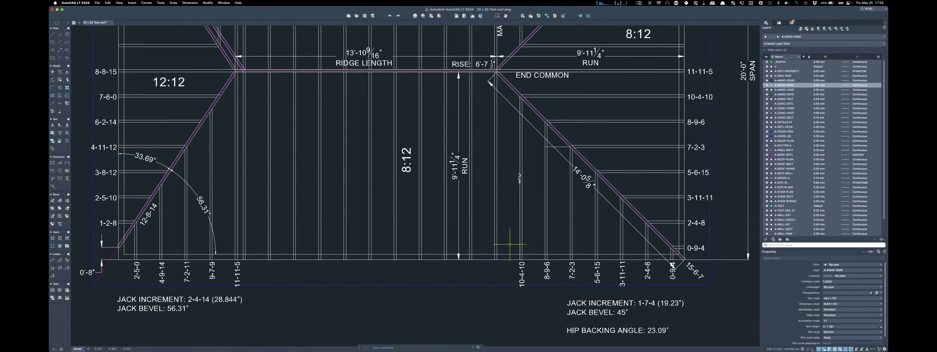
pyautogui.scroll(10, 488, 189)
# Step: Select the 8'-7 11/16" dimension and reposition its text
pyautogui.click(487, 188)
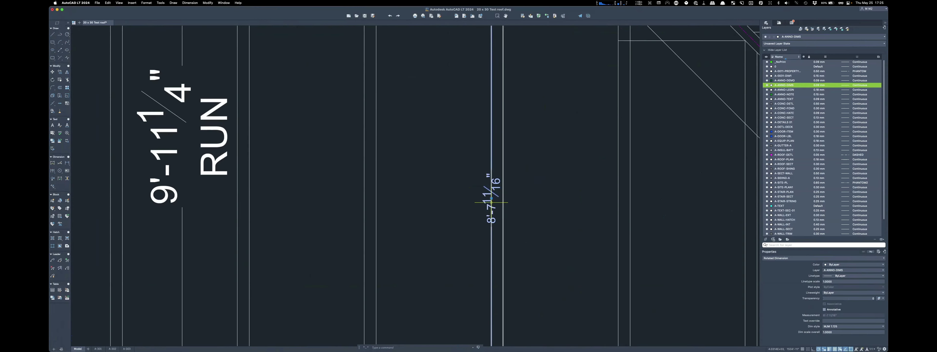
pyautogui.click(491, 198)
pyautogui.scroll(-5, 468, 199)
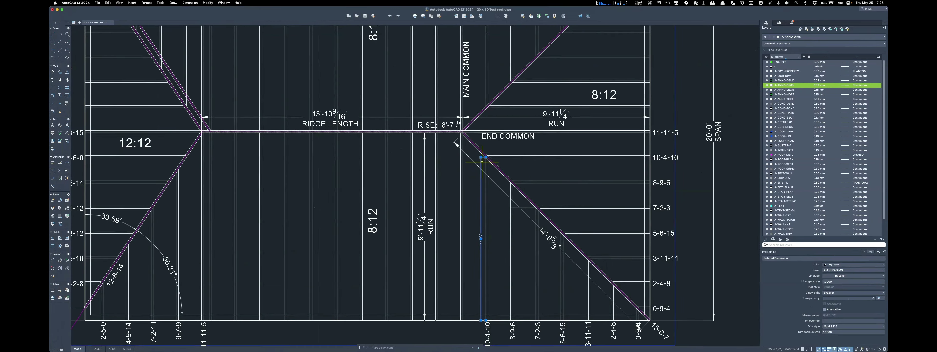
pyautogui.scroll(5, 481, 237)
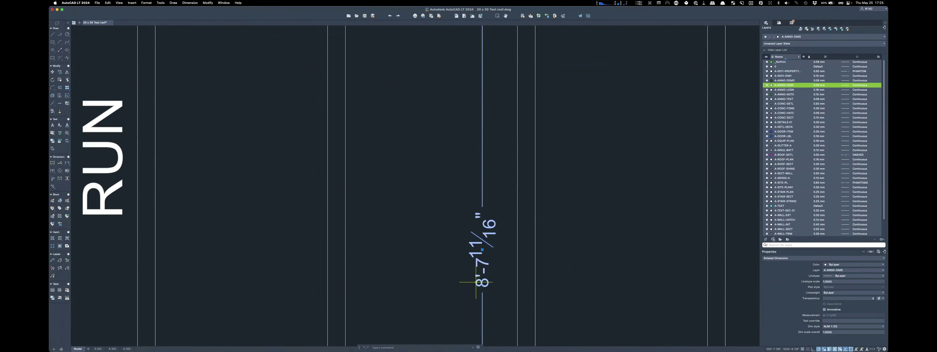
pyautogui.scroll(-5, 485, 257)
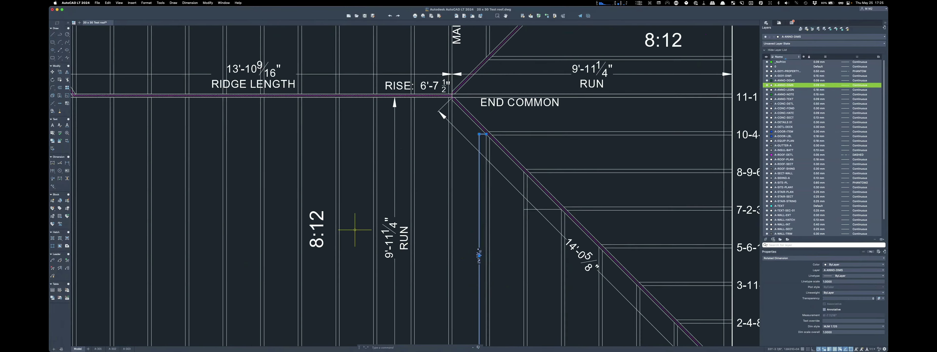
pyautogui.scroll(-4, 485, 119)
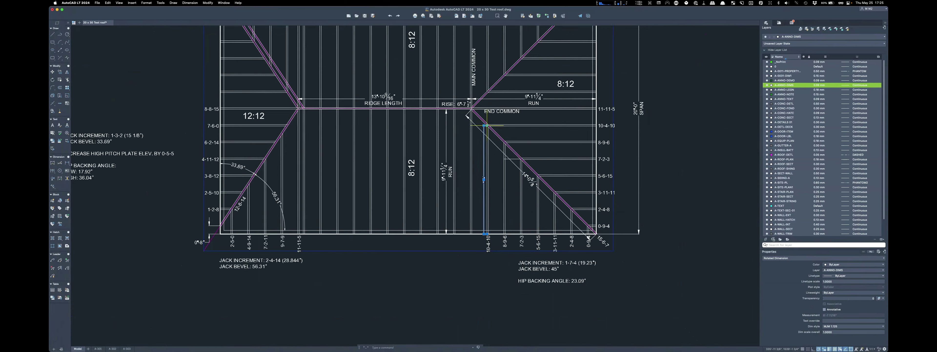
pyautogui.scroll(5, 486, 240)
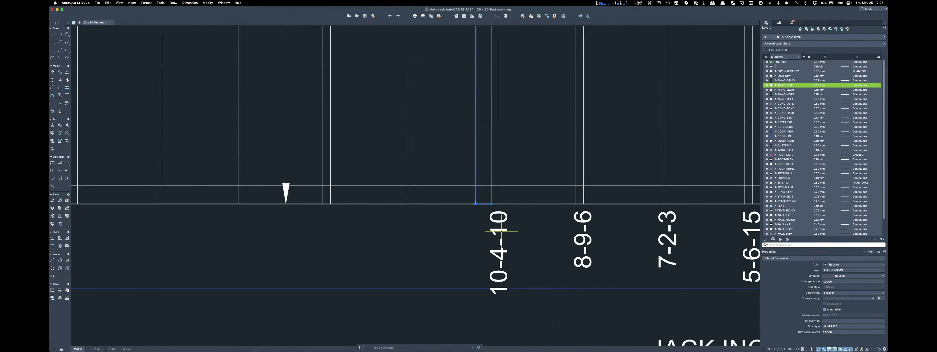
pyautogui.scroll(-7, 501, 231)
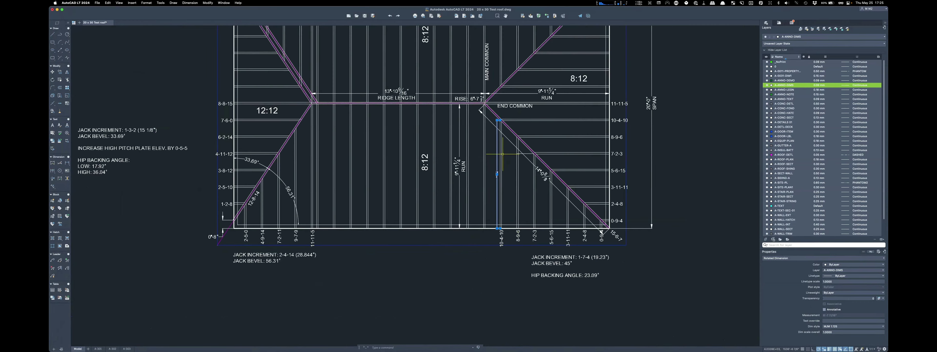
pyautogui.scroll(5, 500, 161)
# Step: Bring up the construction calculator and clear its previous result
pyautogui.moveTo(53, 198)
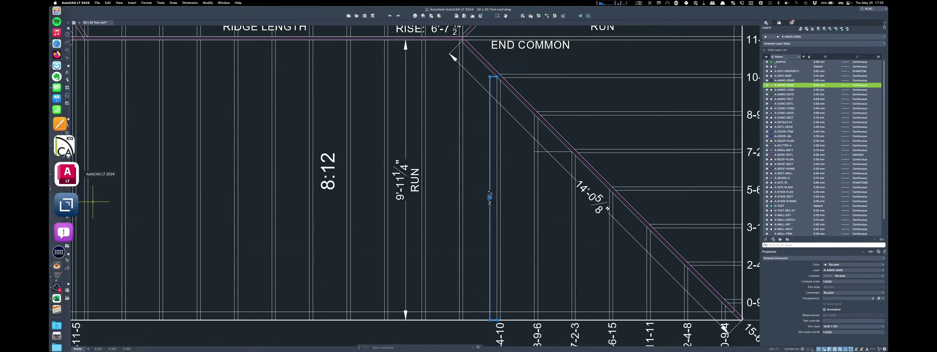
pyautogui.click(64, 268)
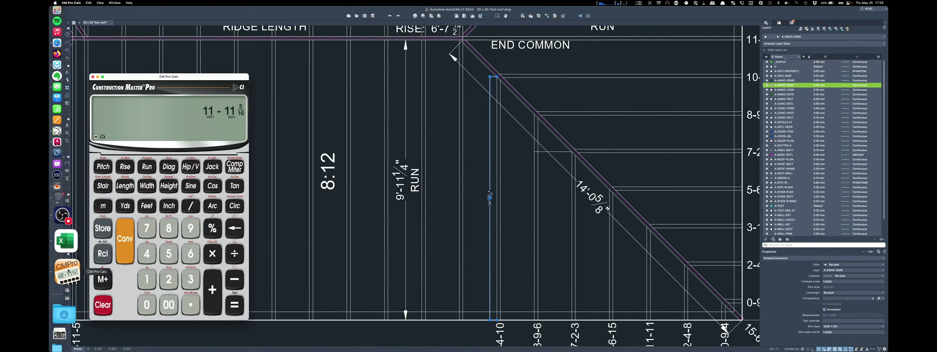
pyautogui.scroll(4, 487, 198)
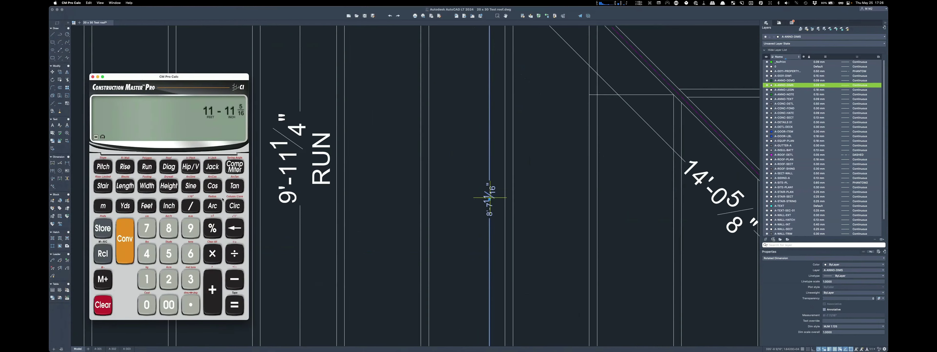
pyautogui.click(109, 304)
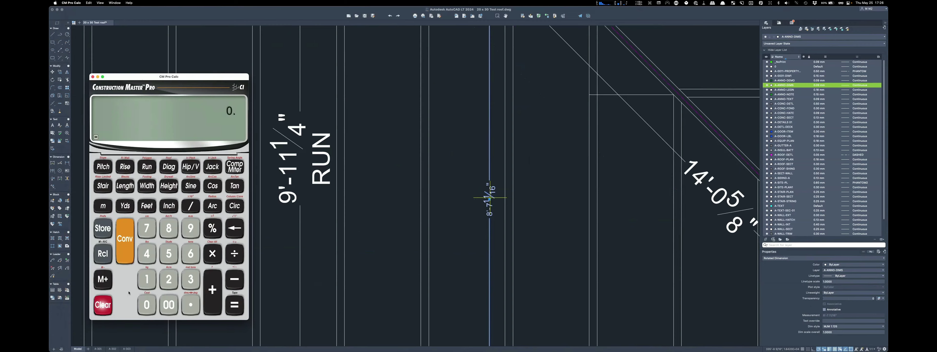
# Step: Restore AutoCAD, deselect the dimension, and move the calculator to screen centre
pyautogui.doubleClick(297, 11)
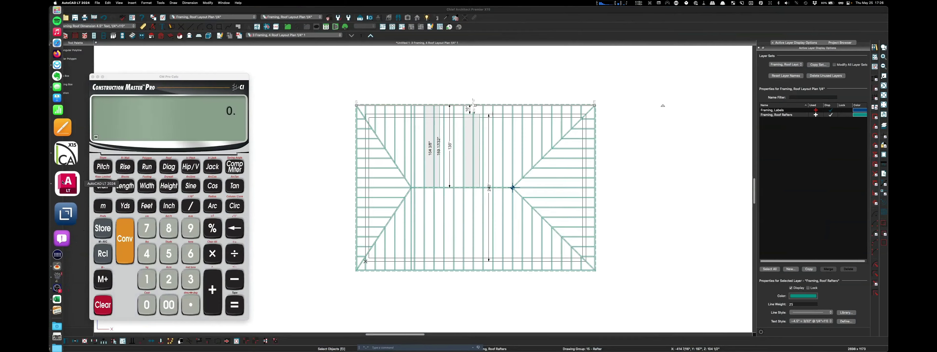
pyautogui.click(51, 183)
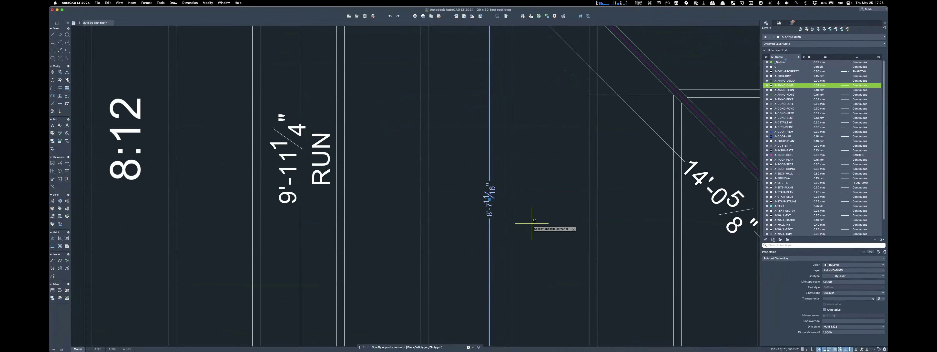
pyautogui.press('Escape')
pyautogui.moveTo(51, 184)
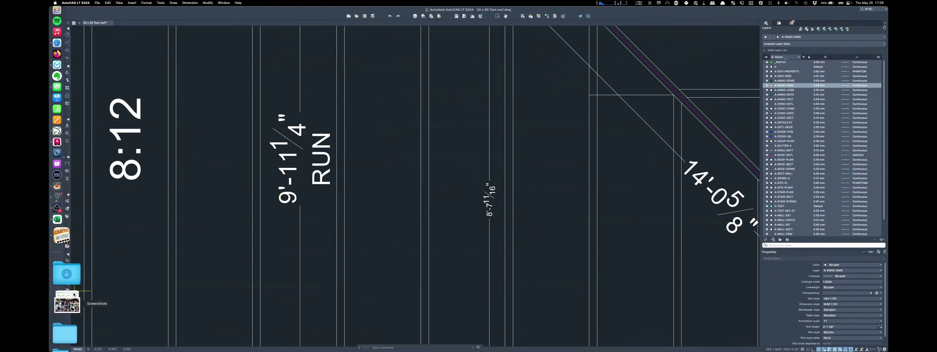
pyautogui.click(69, 269)
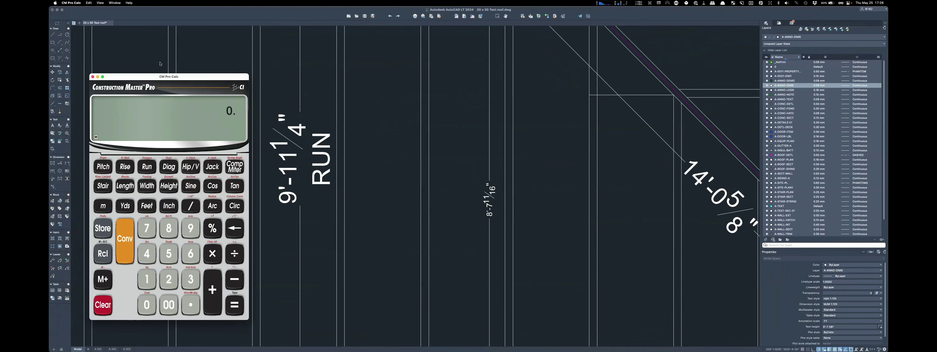
pyautogui.moveTo(173, 77); pyautogui.dragTo(392, 98)
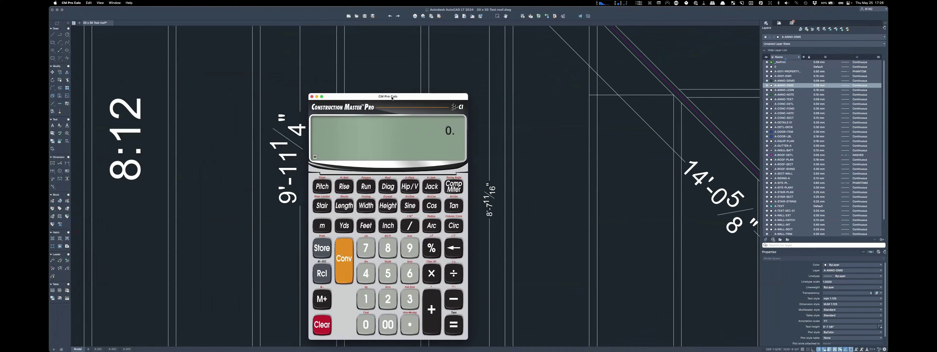
# Step: Enter 8'-7 11/16" as the run
pyautogui.click(387, 248)
pyautogui.click(366, 225)
pyautogui.click(366, 247)
pyautogui.click(388, 225)
pyautogui.click(365, 298)
pyautogui.click(365, 298)
pyautogui.click(415, 224)
pyautogui.click(368, 300)
pyautogui.click(411, 273)
pyautogui.click(366, 186)
# Step: Set an 8" pitch and compute the 10' 4 5/8" diagonal jack length
pyautogui.click(387, 247)
pyautogui.click(388, 225)
pyautogui.click(327, 186)
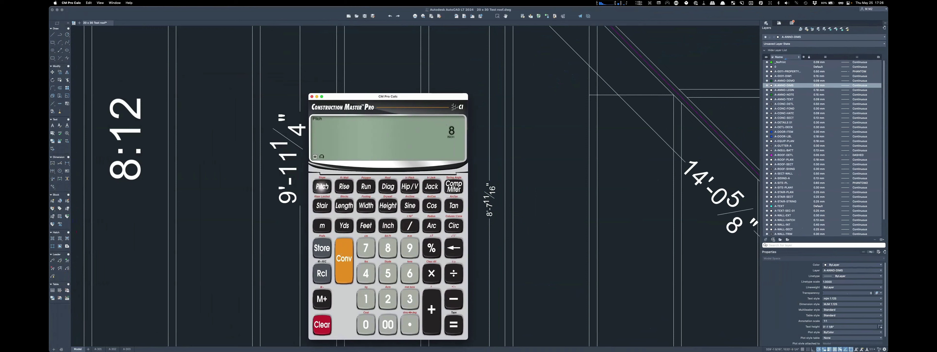
pyautogui.click(390, 187)
# Step: Move the calculator to the upper left of the screen
pyautogui.moveTo(415, 98); pyautogui.dragTo(367, 134)
pyautogui.scroll(-5, 455, 143)
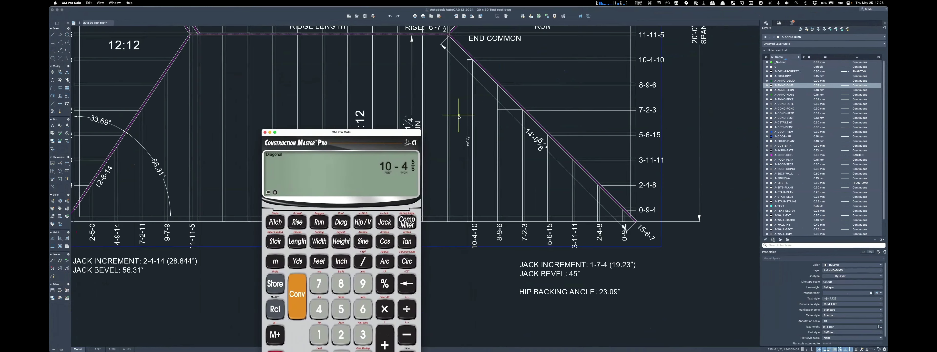
pyautogui.scroll(5, 510, 216)
pyautogui.scroll(-5, 510, 216)
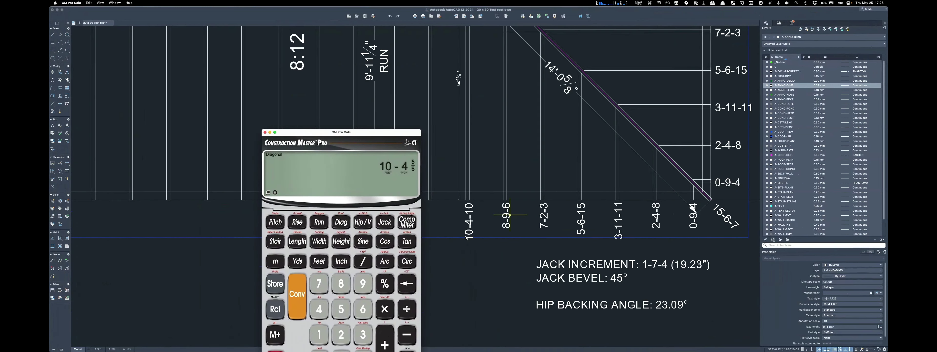
pyautogui.scroll(5, 466, 195)
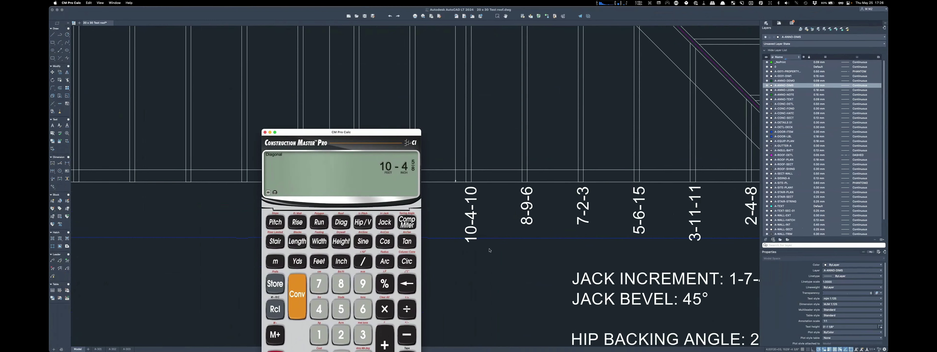
pyautogui.scroll(-5, 490, 250)
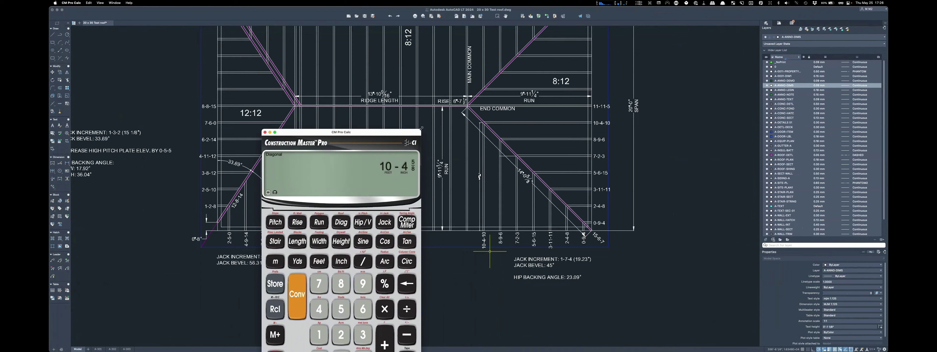
pyautogui.moveTo(310, 134)
pyautogui.mouseDown()
pyautogui.moveTo(174, 78)
pyautogui.moveTo(171, 66)
pyautogui.mouseUp()
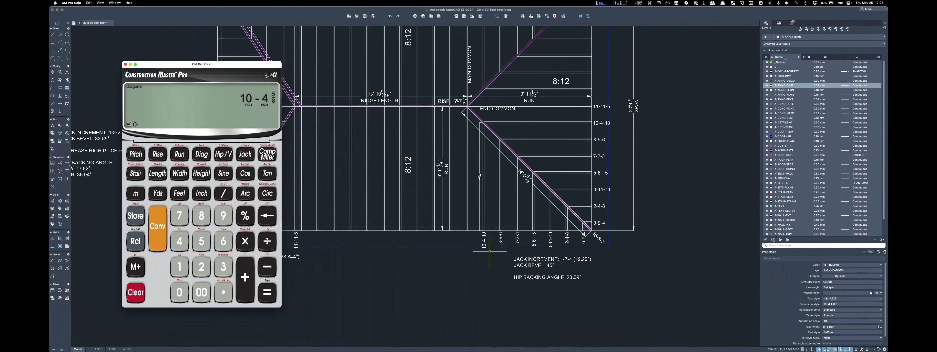
# Step: Move the Roof Calc Sheet right, scroll its JACKS rows, and drag the calculator off-screen
pyautogui.press('super+Tab')
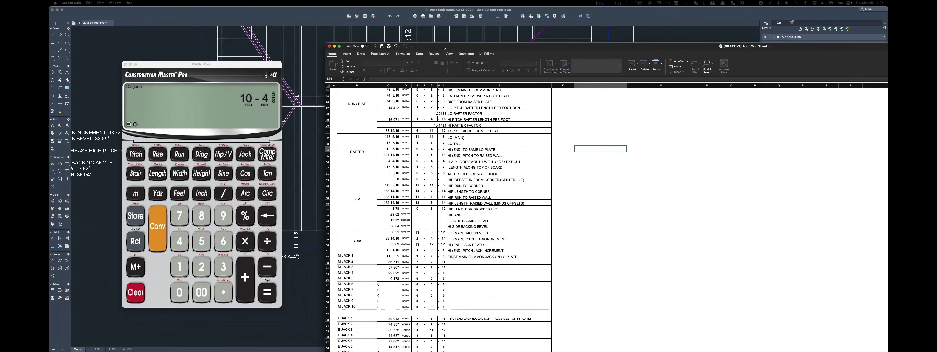
pyautogui.scroll(8, 410, 68)
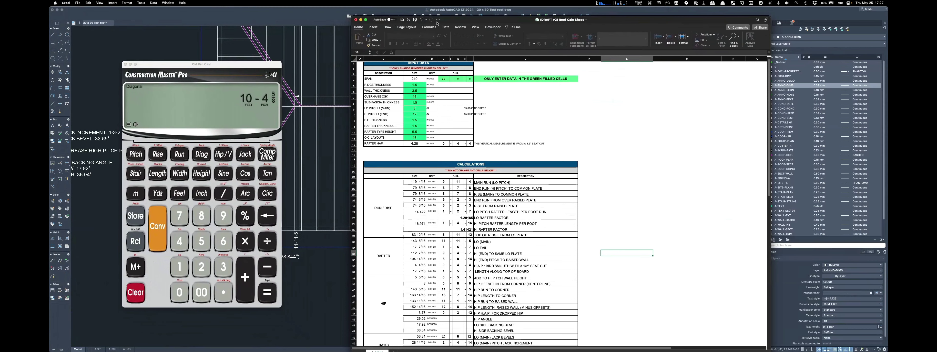
pyautogui.moveTo(437, 23)
pyautogui.mouseDown()
pyautogui.moveTo(616, 38)
pyautogui.moveTo(584, 17)
pyautogui.mouseUp()
pyautogui.scroll(-10, 551, 211)
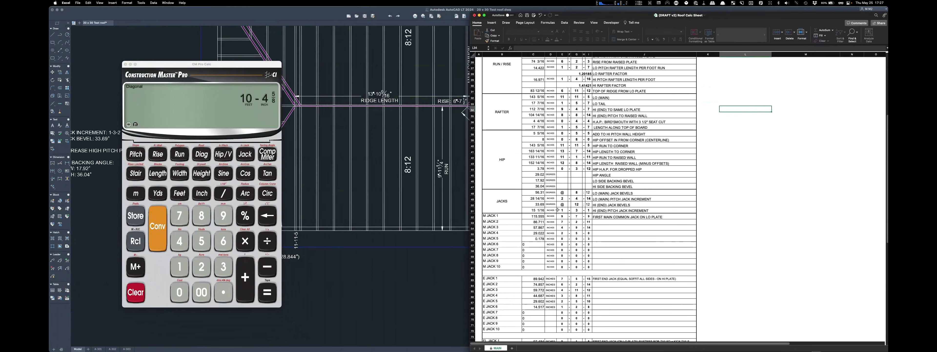
pyautogui.scroll(-5, 494, 224)
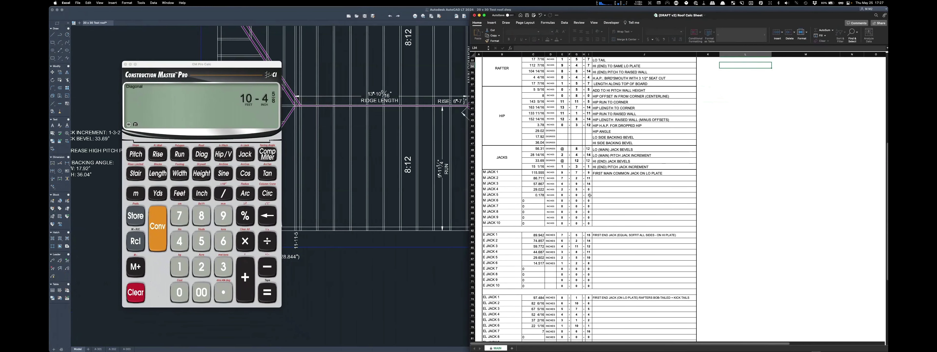
pyautogui.scroll(7, 556, 229)
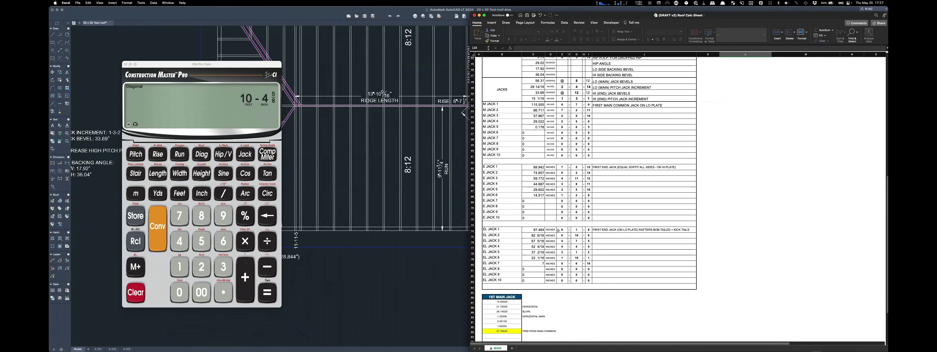
pyautogui.moveTo(194, 65); pyautogui.dragTo(888, 105)
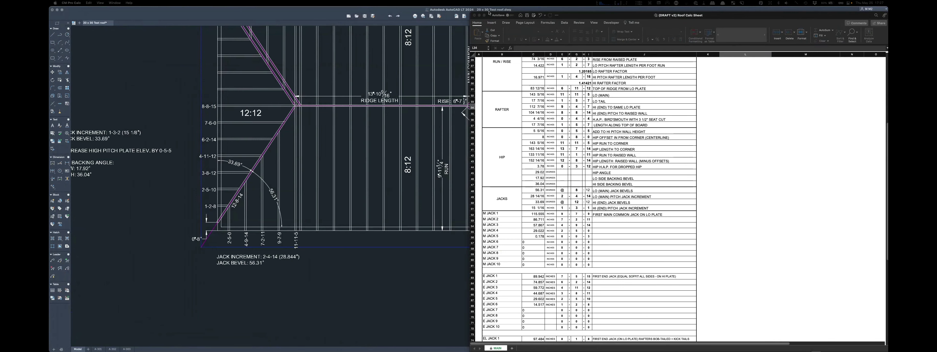
# Step: Activate the roof plan drawing and start a DLI linear dimension for the 9-7-9 jack
pyautogui.click(214, 144)
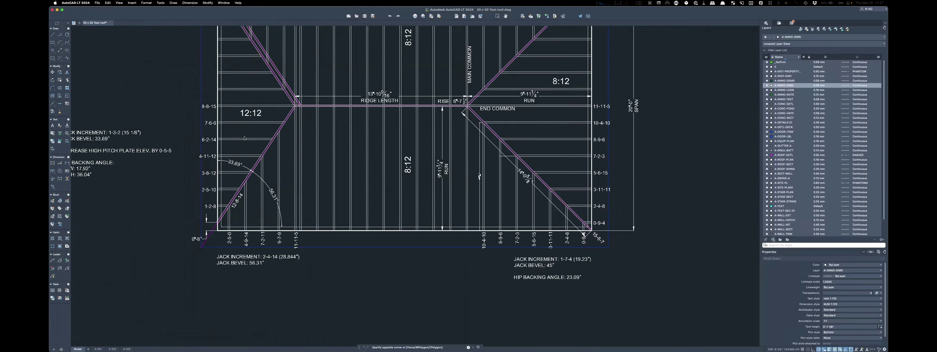
pyautogui.click(227, 141)
pyautogui.press('Escape')
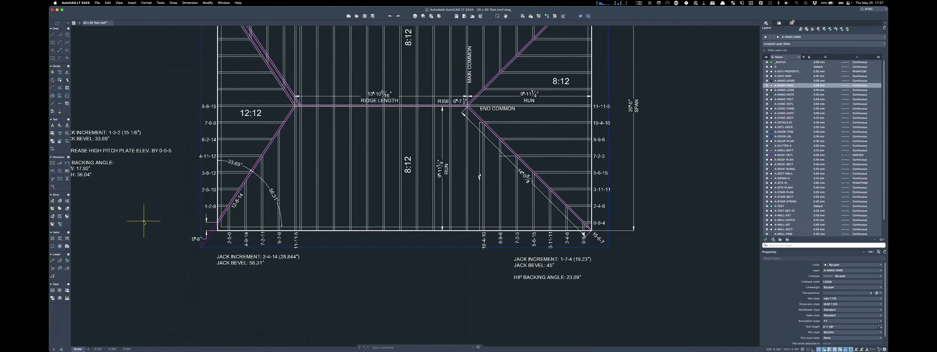
pyautogui.write('dli')
pyautogui.press('Return')
pyautogui.scroll(4, 287, 145)
pyautogui.scroll(5, 287, 145)
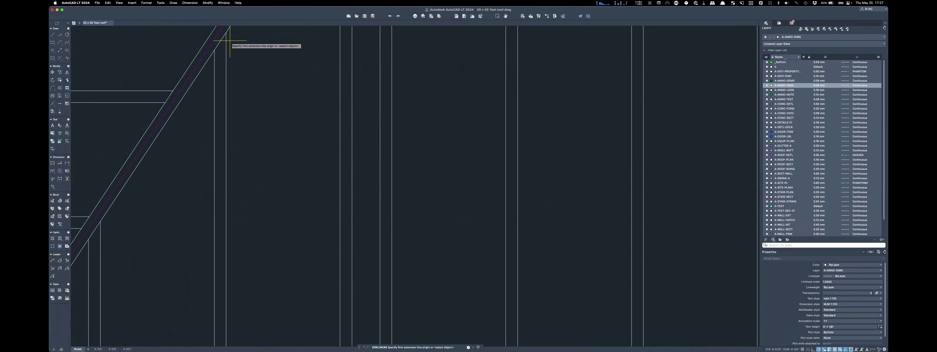
# Step: Dimension the 9-7-9 jack rafter from the hip line to the plate on the 12:12 side
pyautogui.click(226, 32)
pyautogui.scroll(-5, 279, 62)
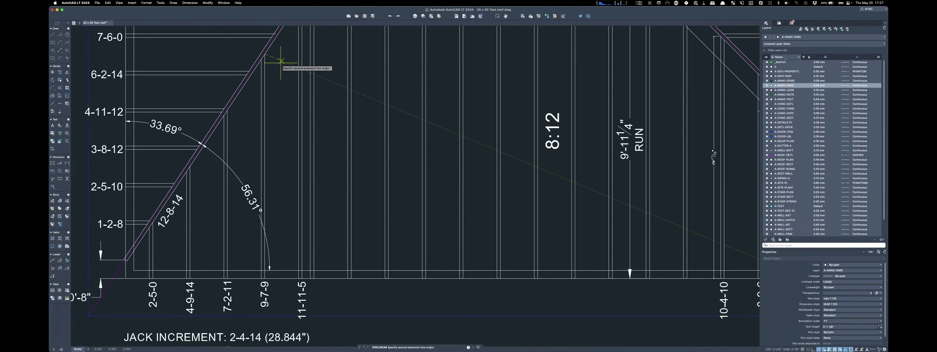
pyautogui.scroll(6, 278, 187)
pyautogui.scroll(2, 273, 225)
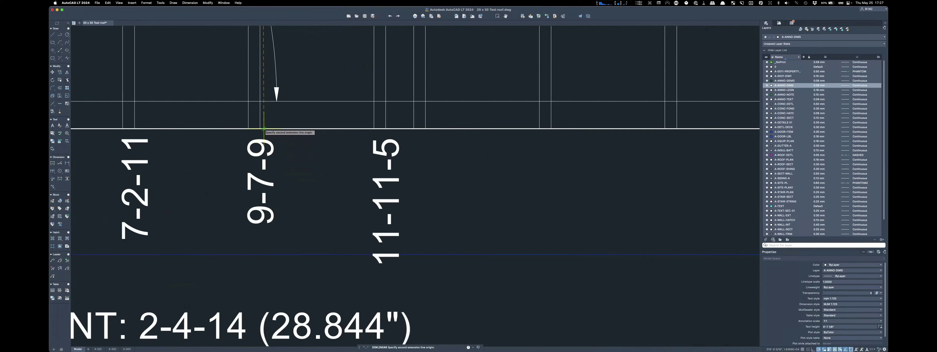
pyautogui.click(260, 128)
pyautogui.scroll(-5, 259, 128)
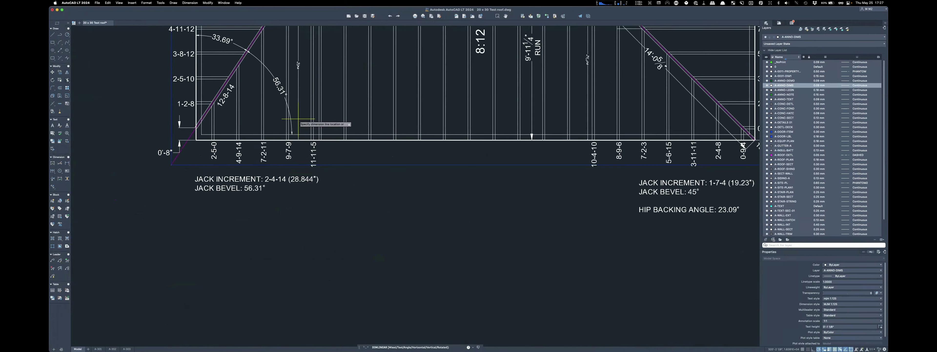
pyautogui.click(309, 119)
pyautogui.moveTo(59, 196)
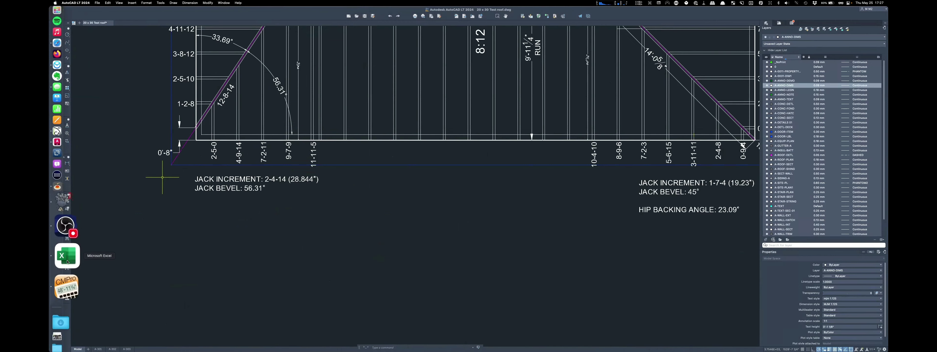
pyautogui.click(65, 252)
# Step: Set the Roof Calc Sheet's end pitch in C10 to 8
pyautogui.scroll(8, 628, 81)
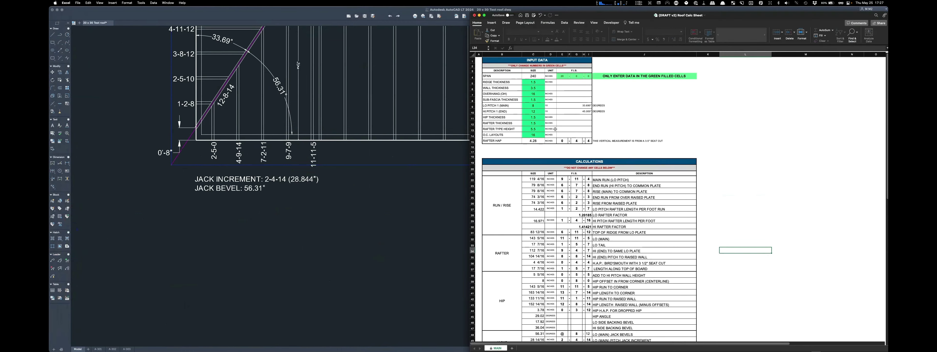
pyautogui.click(533, 107)
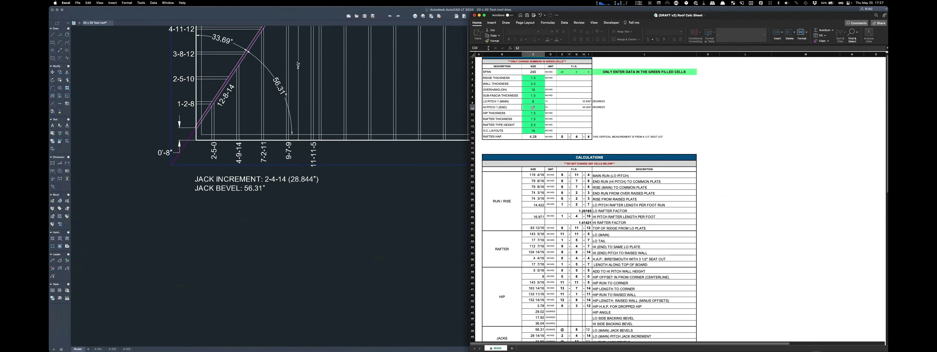
pyautogui.press('Return')
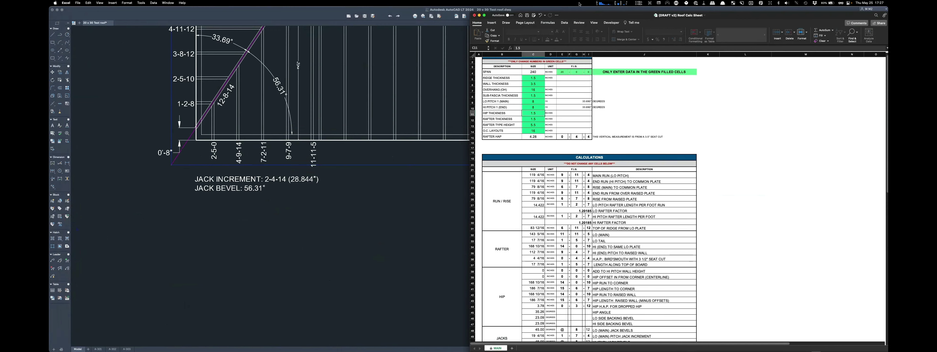
pyautogui.moveTo(588, 16); pyautogui.dragTo(192, 21)
# Step: Review the recalculated hip and jack rows, then minimize the Roof Calc Sheet
pyautogui.scroll(-3, 231, 159)
pyautogui.scroll(-5, 231, 158)
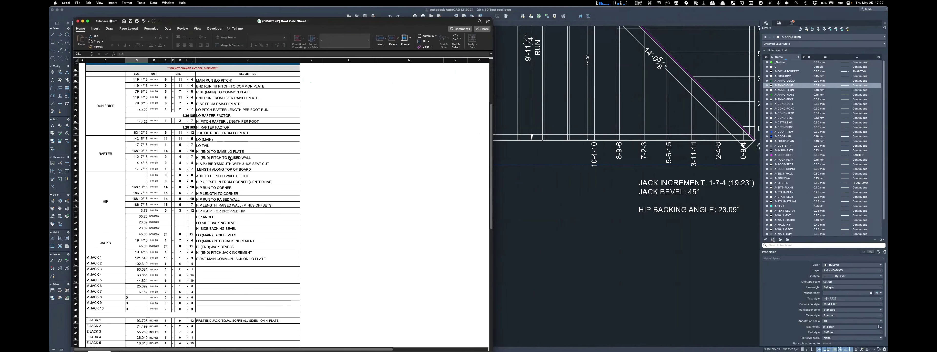
pyautogui.scroll(-4, 193, 277)
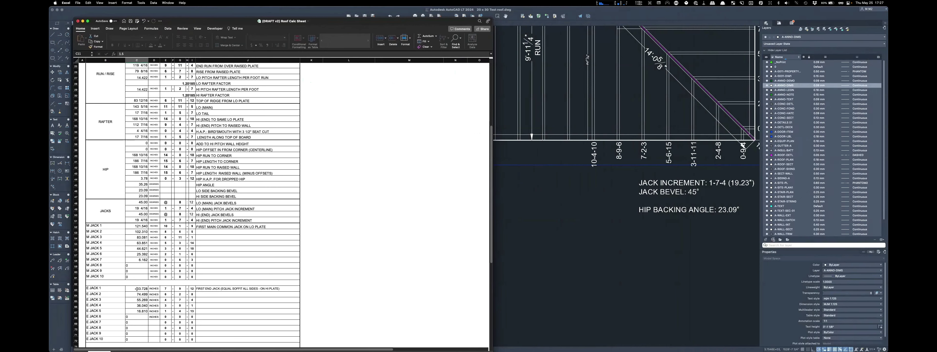
pyautogui.scroll(-5, 208, 286)
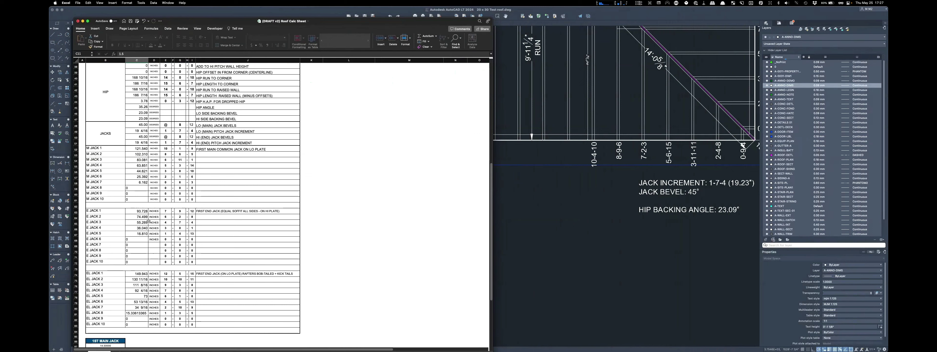
pyautogui.scroll(1, 171, 153)
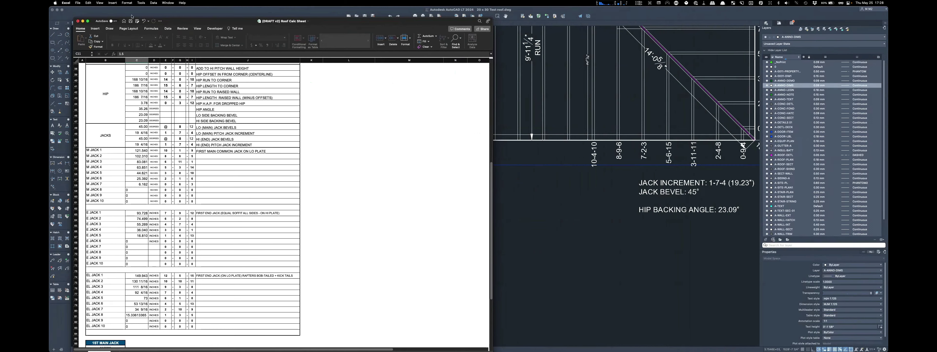
pyautogui.moveTo(206, 21); pyautogui.dragTo(441, 30)
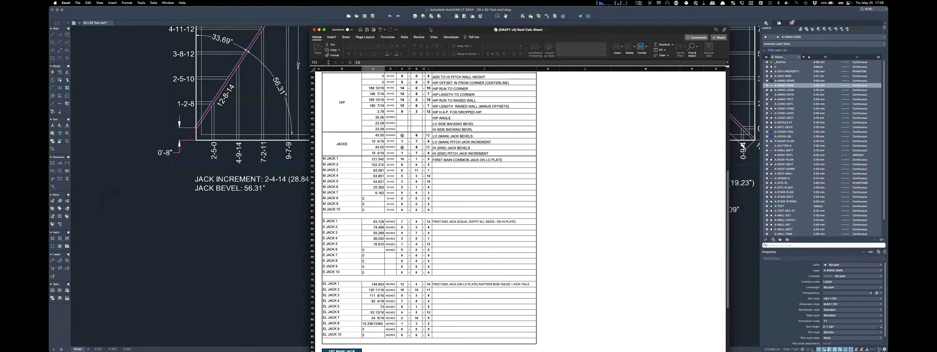
pyautogui.press('super+m')
# Step: Zoom around the END COMMON area and make the roof plan drawing active
pyautogui.scroll(-5, 397, 251)
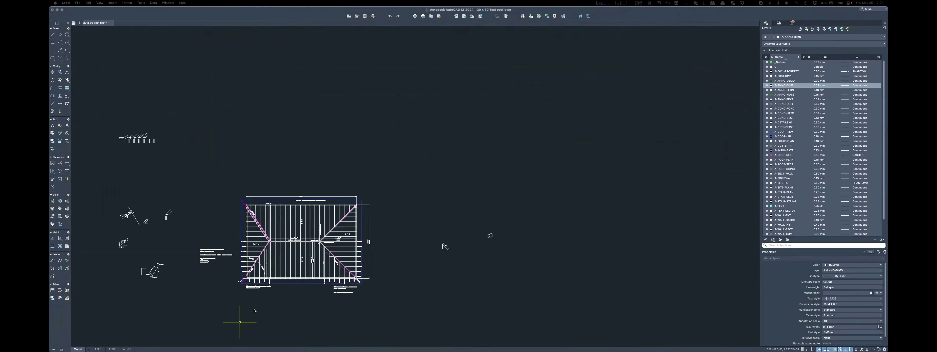
pyautogui.scroll(5, 247, 318)
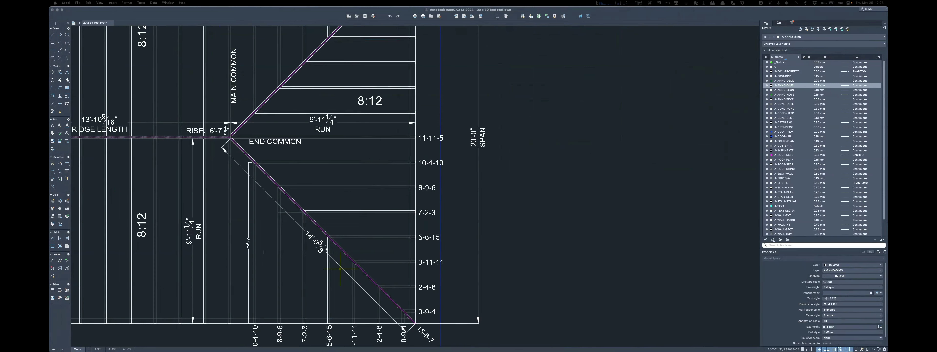
pyautogui.scroll(-5, 661, 178)
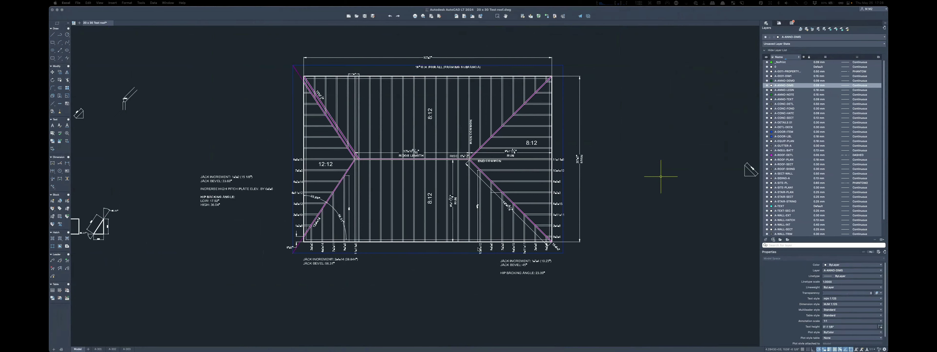
pyautogui.scroll(5, 477, 247)
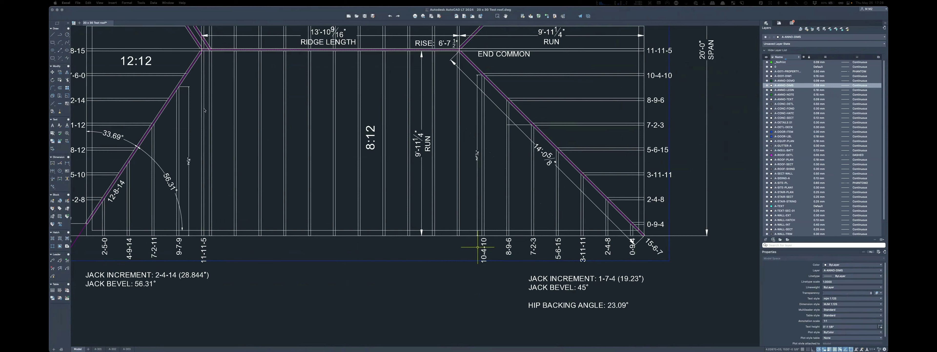
pyautogui.click(487, 11)
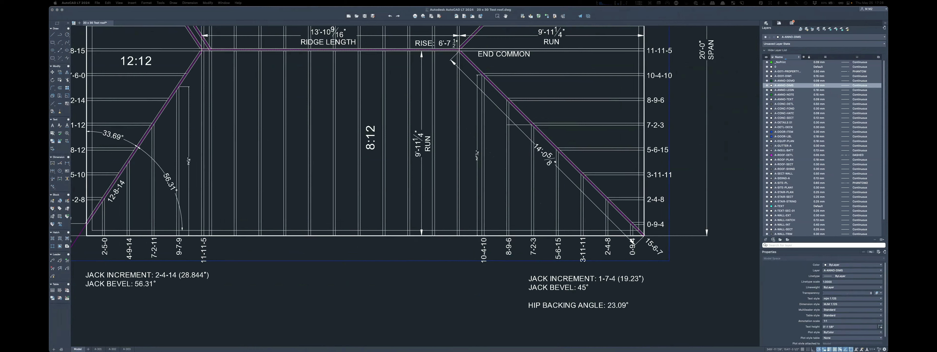
pyautogui.click(634, 47)
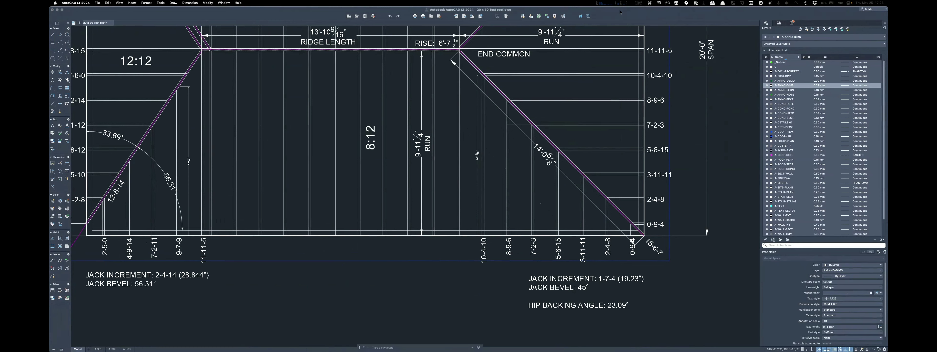
# Step: Add a linear dimension at the 10-4-10 jack on the plate, restarting after a false first pick
pyautogui.write('dli')
pyautogui.press('Return')
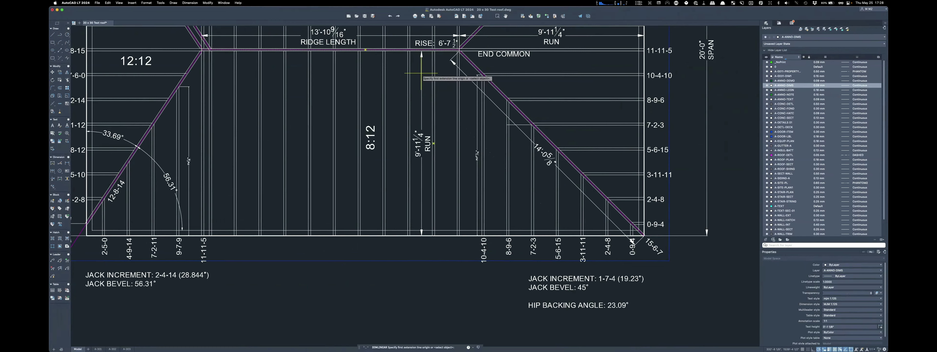
pyautogui.scroll(3, 471, 249)
pyautogui.click(441, 206)
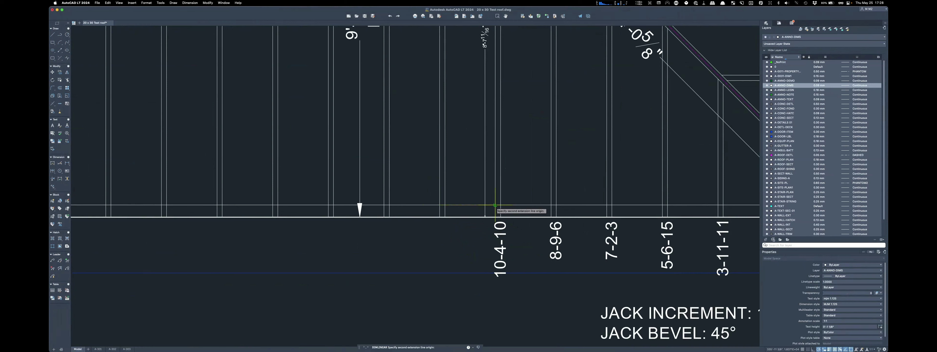
pyautogui.press('Escape')
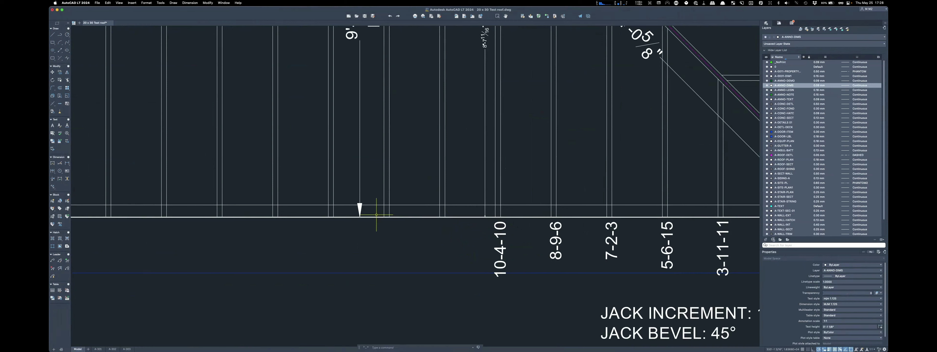
pyautogui.press('Return')
pyautogui.scroll(-4, 429, 297)
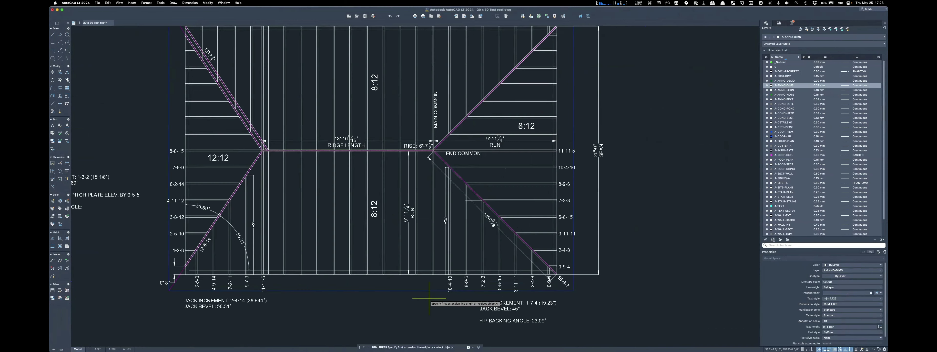
pyautogui.scroll(5, 430, 297)
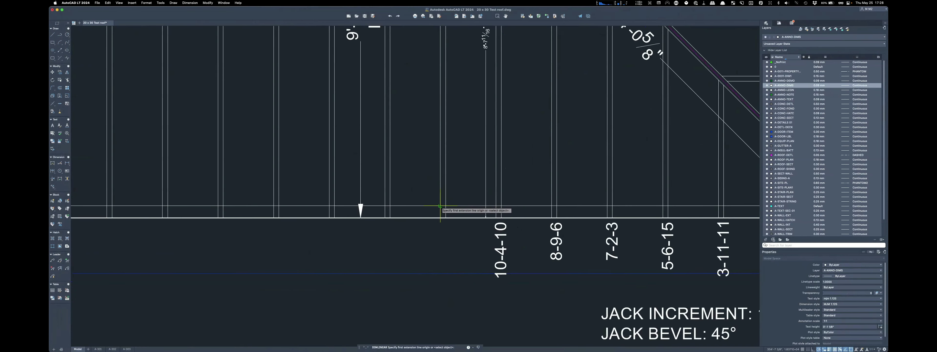
pyautogui.click(440, 206)
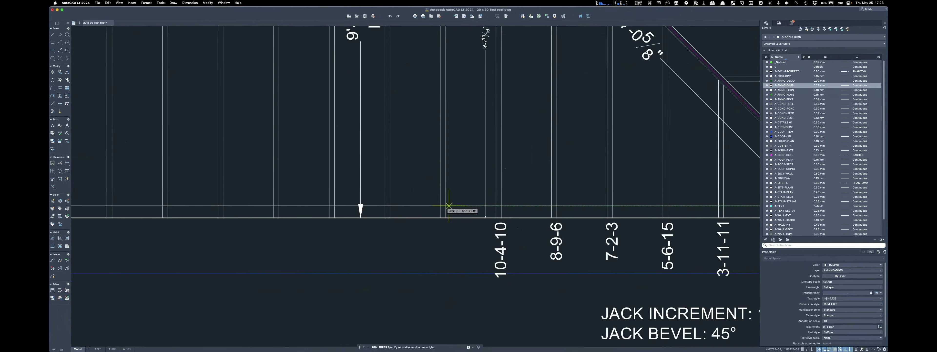
pyautogui.click(497, 206)
pyautogui.click(486, 197)
# Step: Bring up Construction Master Pro and move it up and left over the plan
pyautogui.scroll(-4, 406, 239)
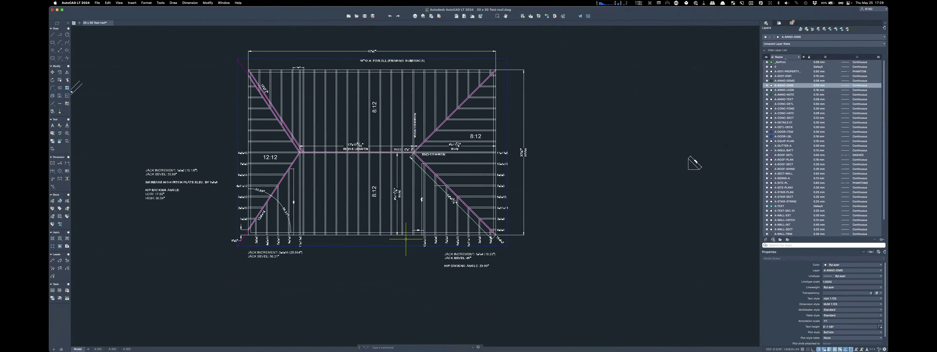
pyautogui.scroll(7, 415, 170)
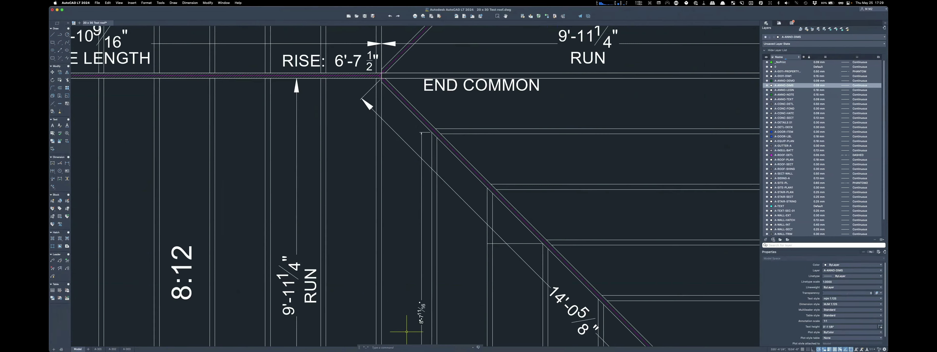
pyautogui.scroll(-3, 459, 172)
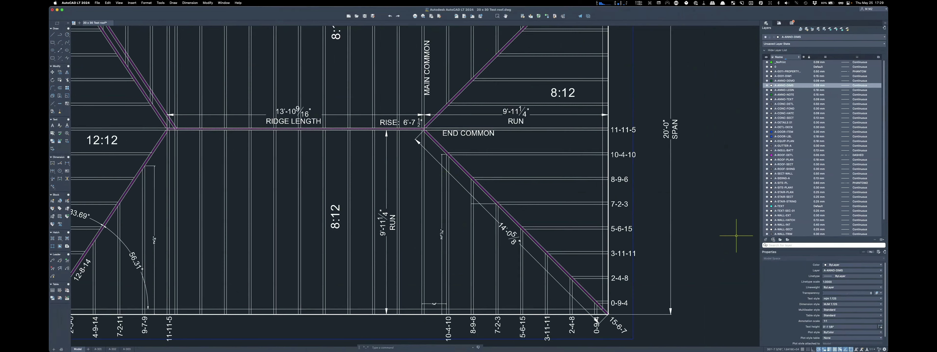
pyautogui.click(370, 342)
pyautogui.moveTo(351, 90); pyautogui.dragTo(248, 57)
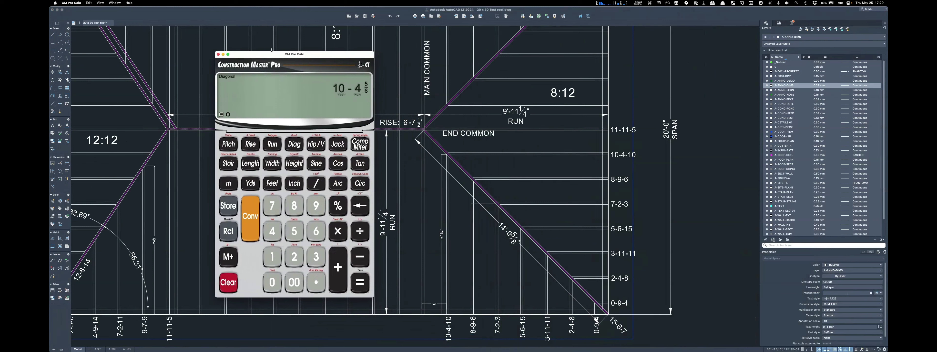
# Step: Move the calculator off the hip area to the upper right of the screen
pyautogui.moveTo(272, 52); pyautogui.dragTo(233, 89)
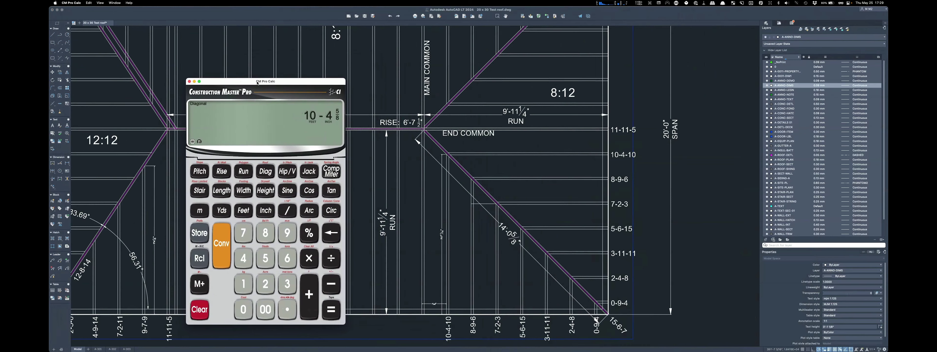
pyautogui.moveTo(257, 82); pyautogui.dragTo(685, 146)
pyautogui.scroll(3, 89, 253)
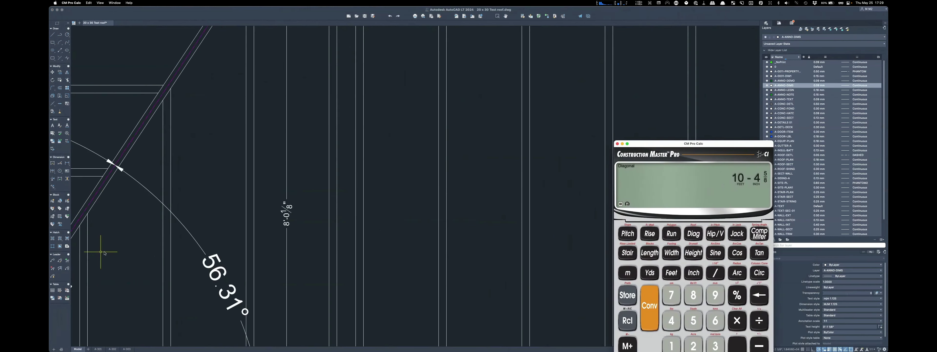
pyautogui.scroll(-4, 287, 142)
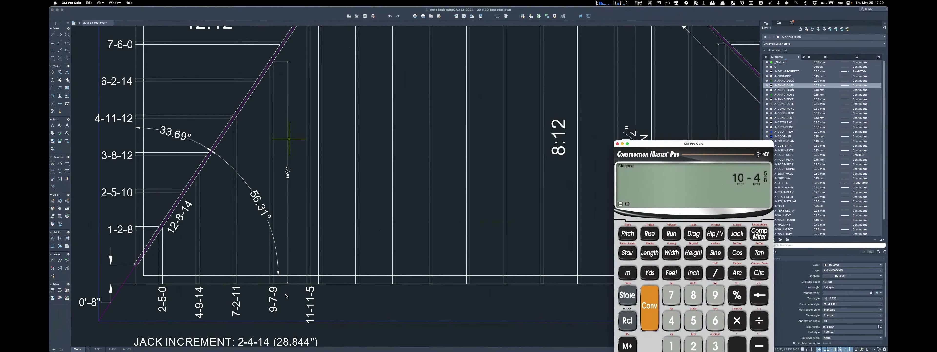
pyautogui.scroll(3, 288, 164)
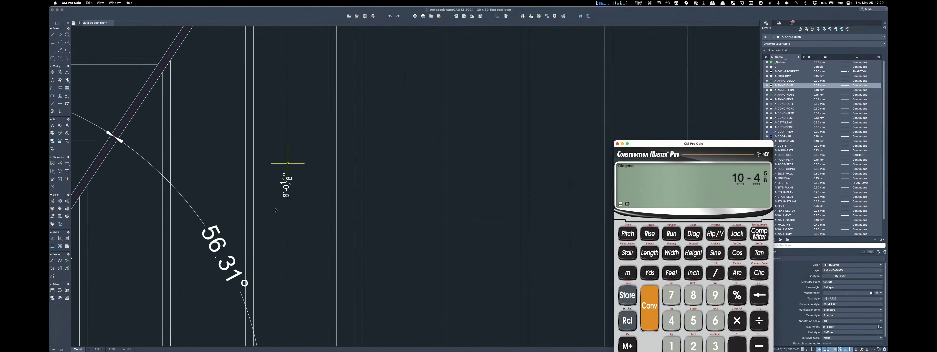
pyautogui.scroll(-4, 275, 210)
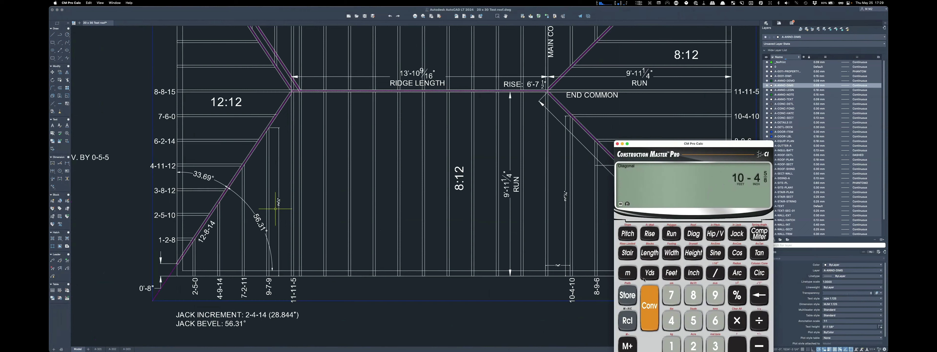
pyautogui.moveTo(657, 145); pyautogui.dragTo(666, 76)
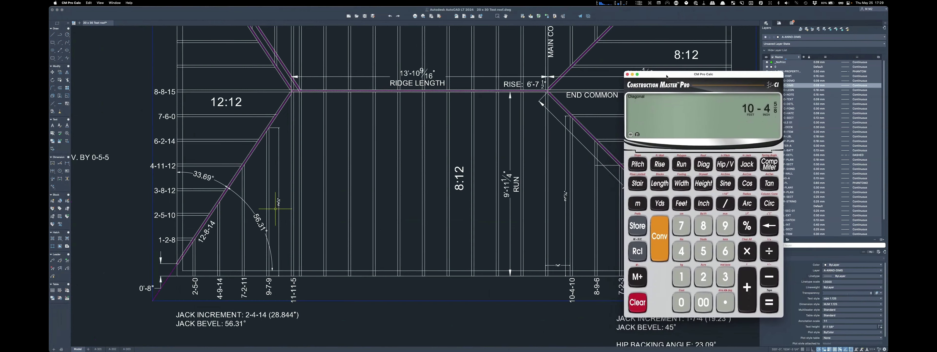
# Step: Clear the calculator and store 8'-0 1/8" as the run
pyautogui.click(634, 299)
pyautogui.click(701, 226)
pyautogui.click(681, 203)
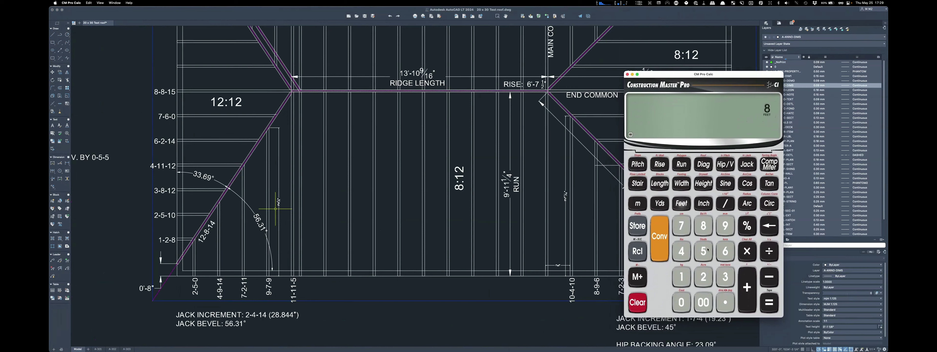
pyautogui.click(682, 303)
pyautogui.click(710, 203)
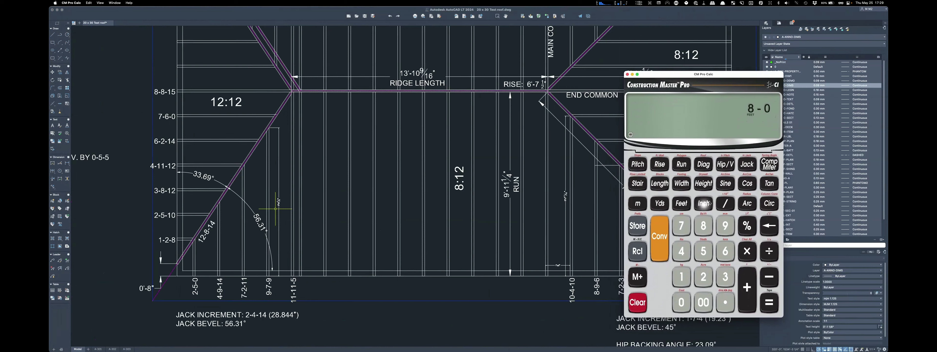
pyautogui.scroll(5, 272, 204)
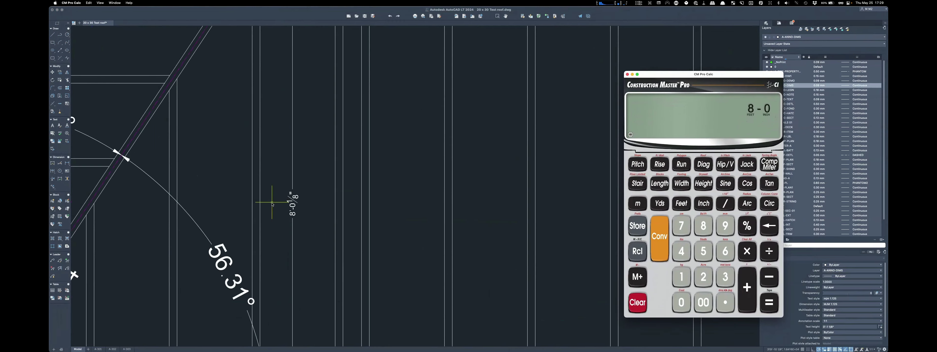
pyautogui.scroll(-5, 272, 203)
pyautogui.click(681, 273)
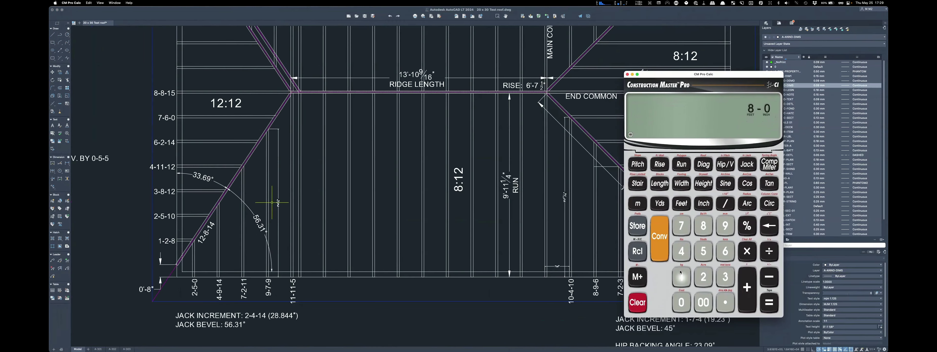
pyautogui.click(707, 221)
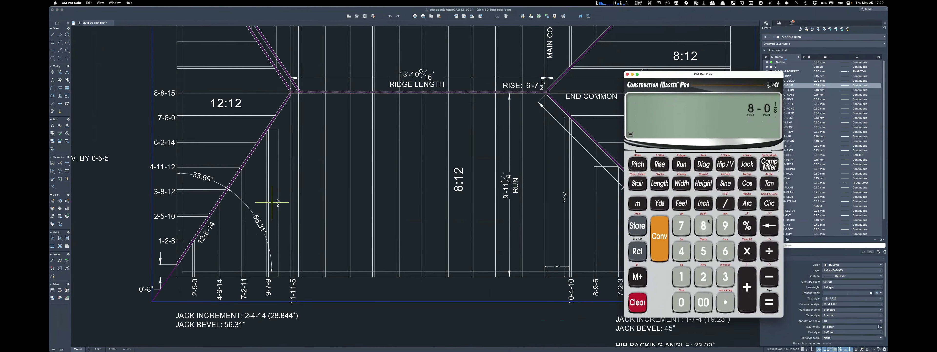
pyautogui.click(678, 165)
# Step: Set an 8-inch pitch and compute the 9'-7 1/2" diagonal, then return to the drawing
pyautogui.click(703, 224)
pyautogui.click(704, 203)
pyautogui.click(644, 164)
pyautogui.click(709, 165)
pyautogui.scroll(3, 278, 303)
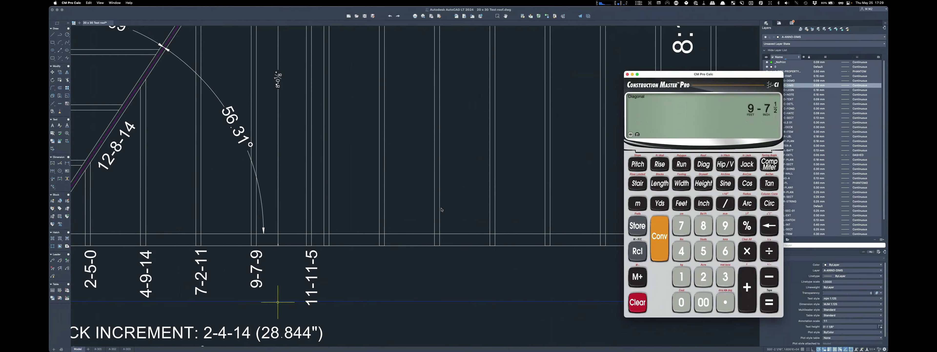
pyautogui.scroll(-3, 253, 283)
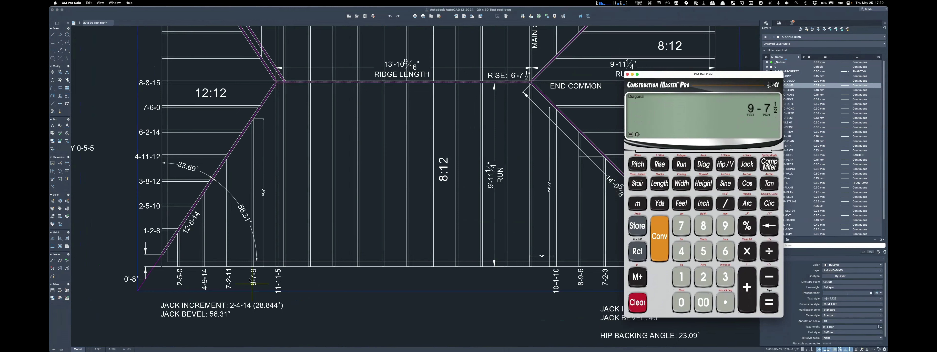
pyautogui.click(290, 281)
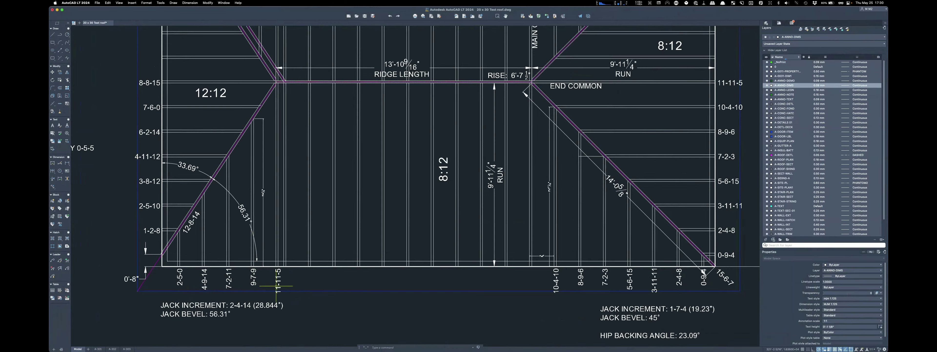
# Step: Snap Excel to the right half and enter 12 as the end pitch in C10
pyautogui.moveTo(932, 36); pyautogui.dragTo(559, 37)
pyautogui.hotkey('ctrl', 'alt', 'Right')
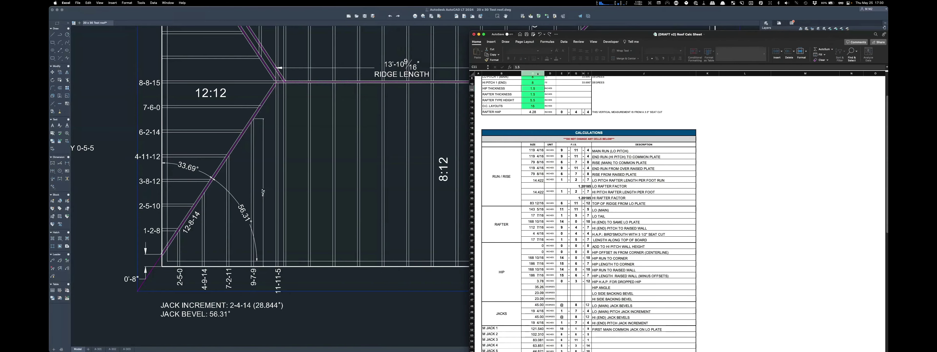
pyautogui.click(536, 83)
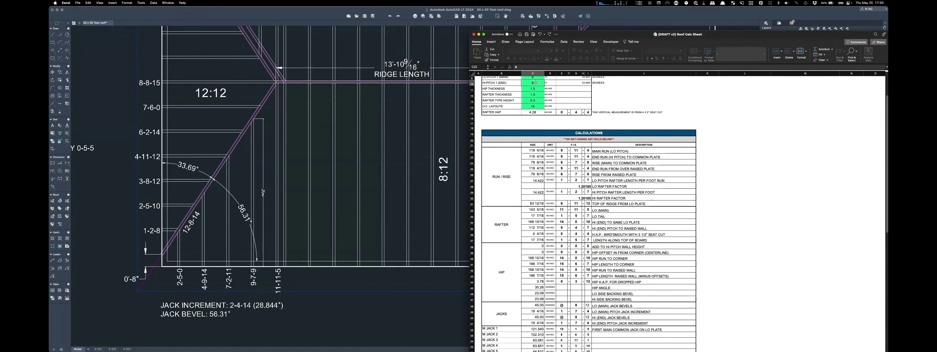
pyautogui.write('12')
pyautogui.press('Return')
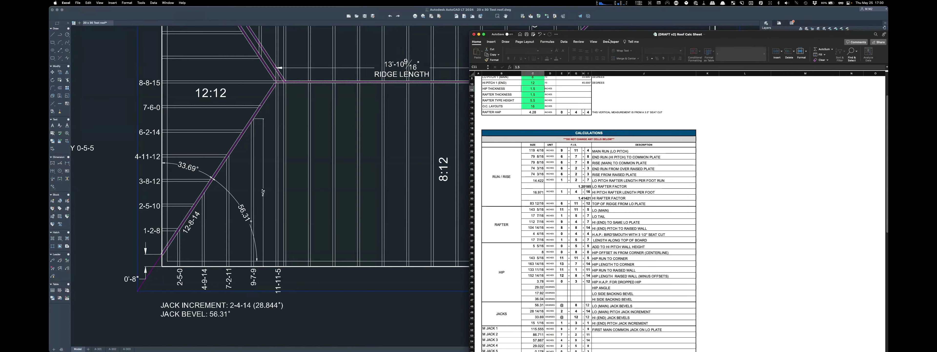
pyautogui.moveTo(609, 35); pyautogui.dragTo(615, 10)
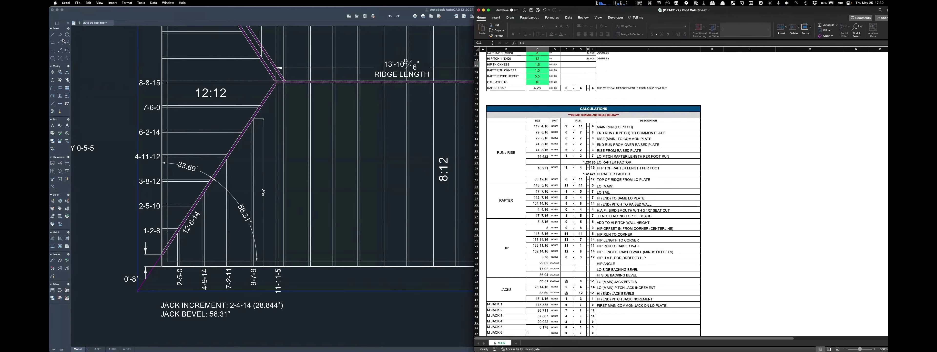
# Step: Dimension from near the 7-6-0 jack to the left hip rafter, placing 5'-3 5/8" below 12:12
pyautogui.click(216, 10)
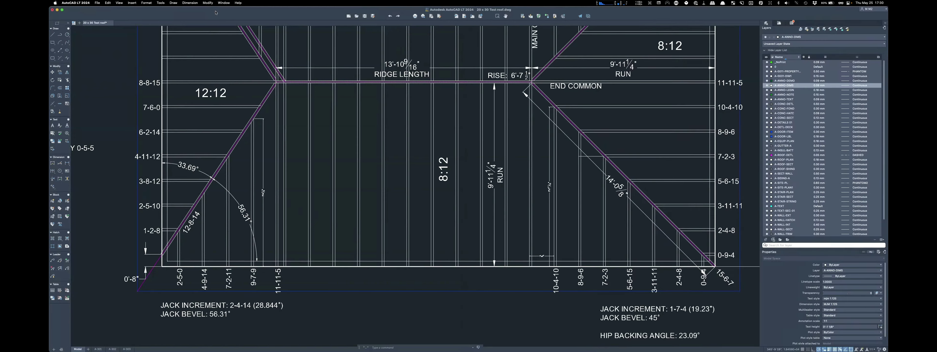
pyautogui.write('dli')
pyautogui.press('Return')
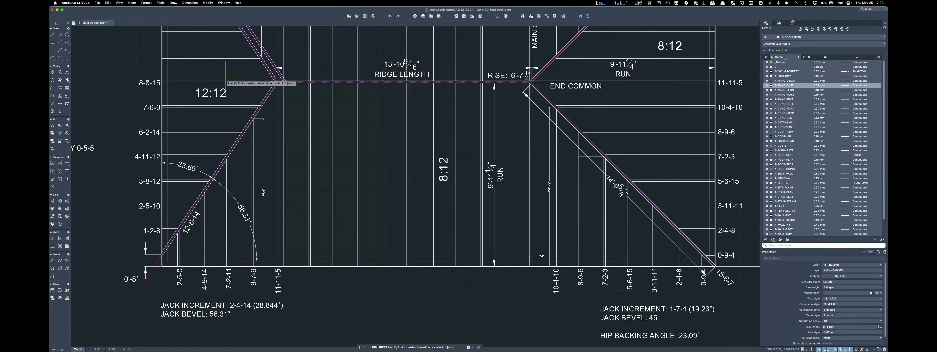
pyautogui.click(162, 106)
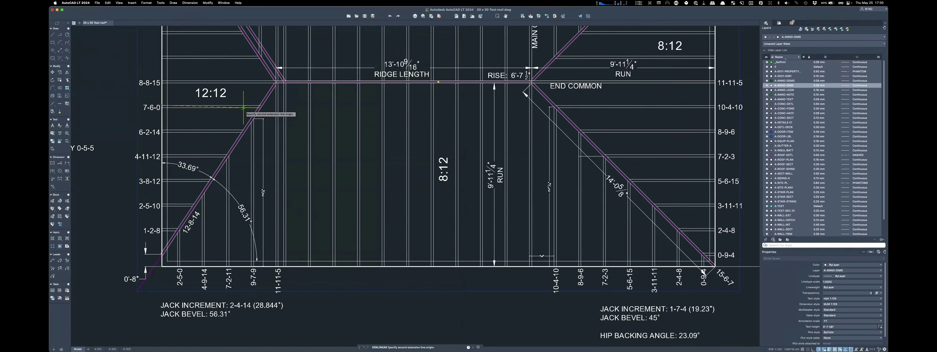
pyautogui.scroll(3, 259, 107)
pyautogui.scroll(5, 259, 108)
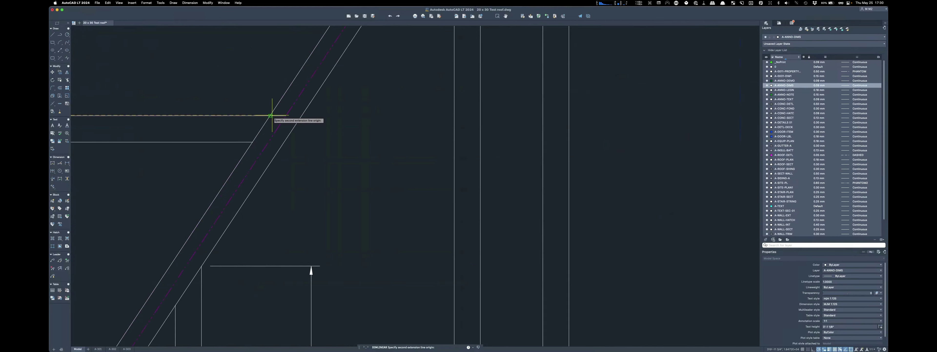
pyautogui.click(270, 115)
pyautogui.scroll(-5, 270, 116)
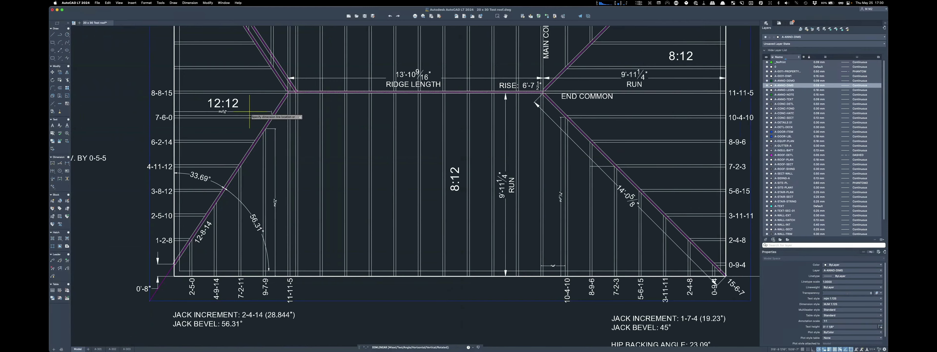
pyautogui.scroll(4, 272, 115)
pyautogui.click(292, 112)
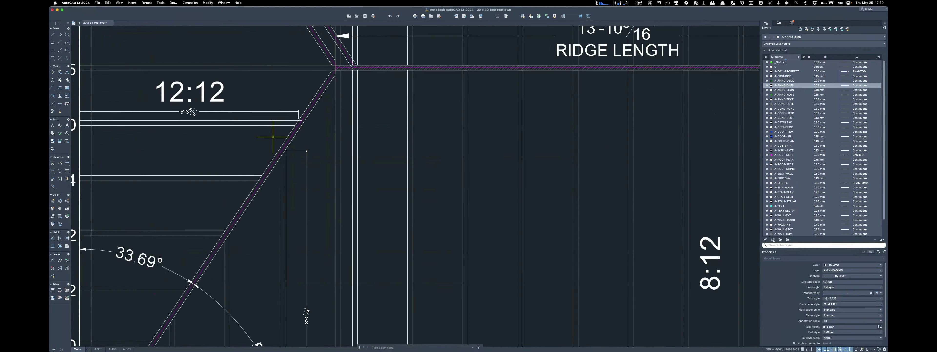
pyautogui.click(67, 270)
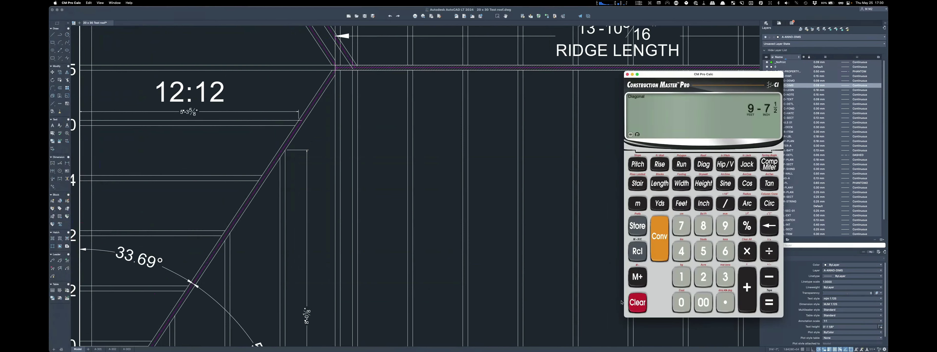
# Step: Clear the calculator and store 5'-3 5/8" as the run
pyautogui.click(634, 306)
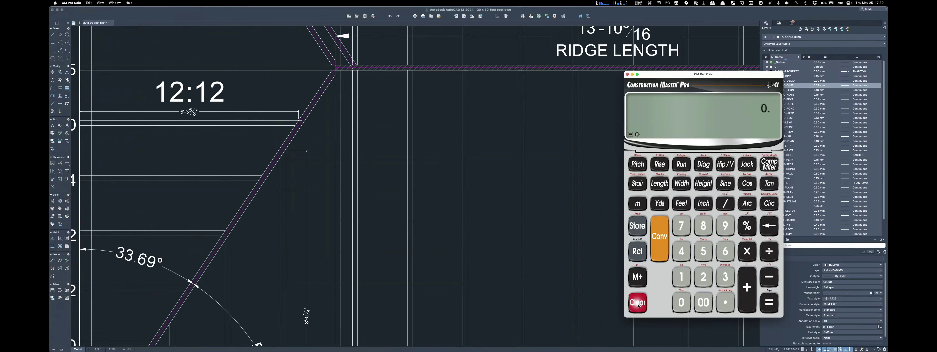
pyautogui.click(703, 247)
pyautogui.click(679, 202)
pyautogui.click(724, 276)
pyautogui.click(703, 203)
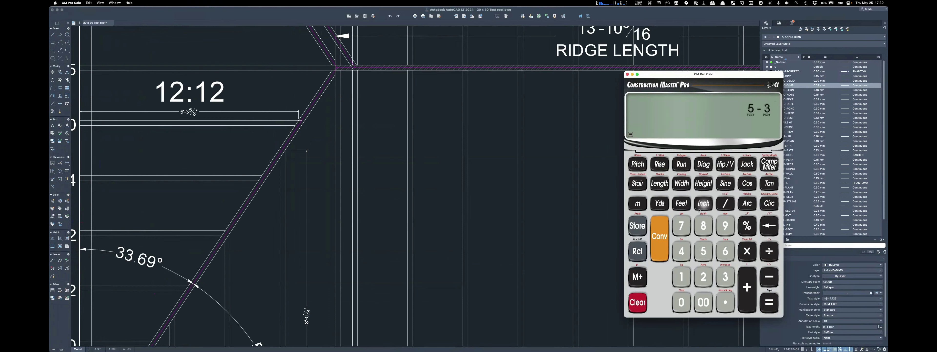
pyautogui.click(703, 251)
pyautogui.click(725, 204)
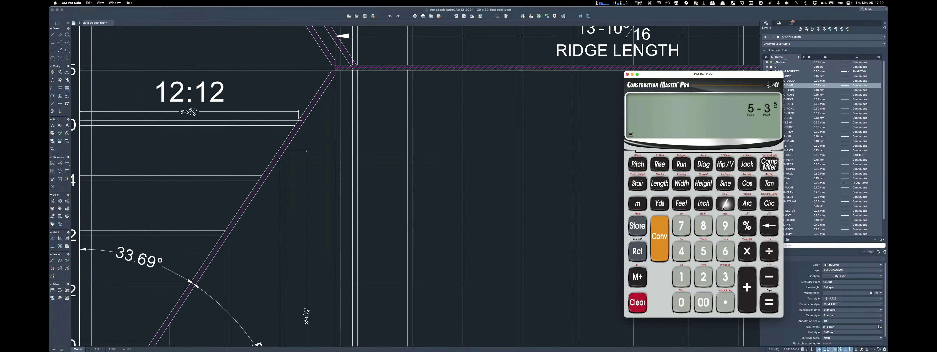
pyautogui.click(701, 223)
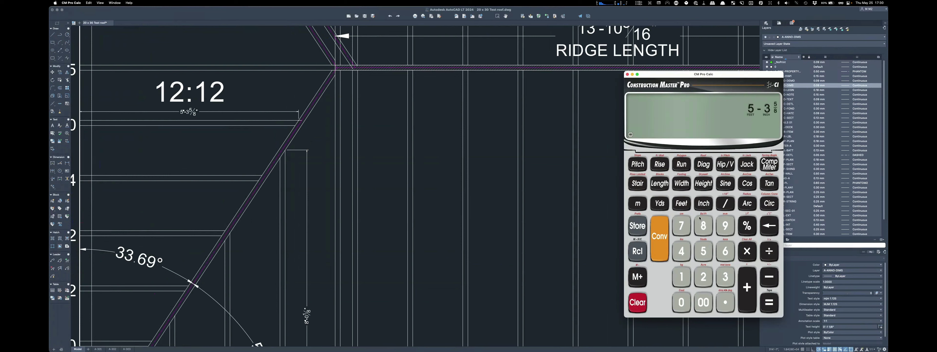
pyautogui.click(681, 164)
# Step: Set a 12-inch pitch and compute the 7'-6" diagonal
pyautogui.click(683, 276)
pyautogui.click(704, 277)
pyautogui.click(707, 198)
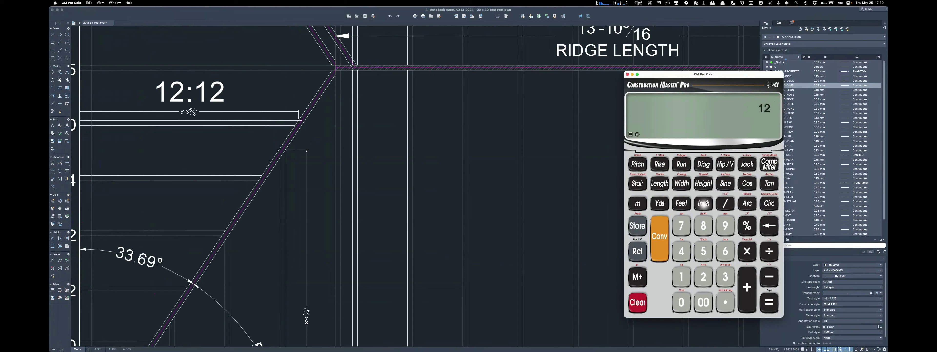
pyautogui.click(637, 164)
pyautogui.click(706, 167)
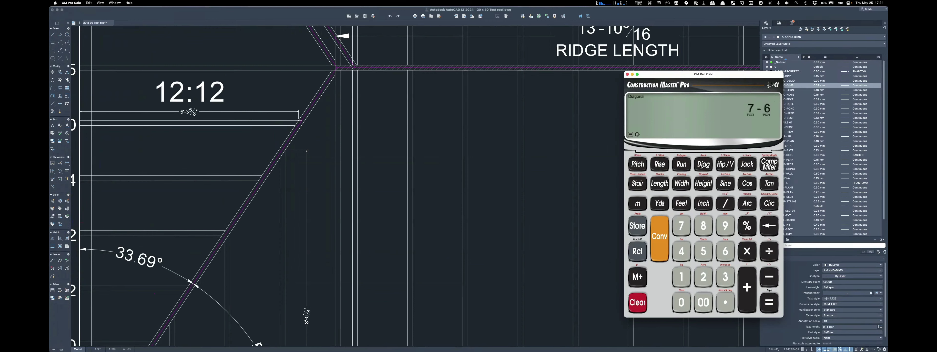
# Step: Delete the dimension above the 7-6-0 mark and zoom out on the hip plan
pyautogui.click(628, 74)
pyautogui.scroll(-5, 641, 136)
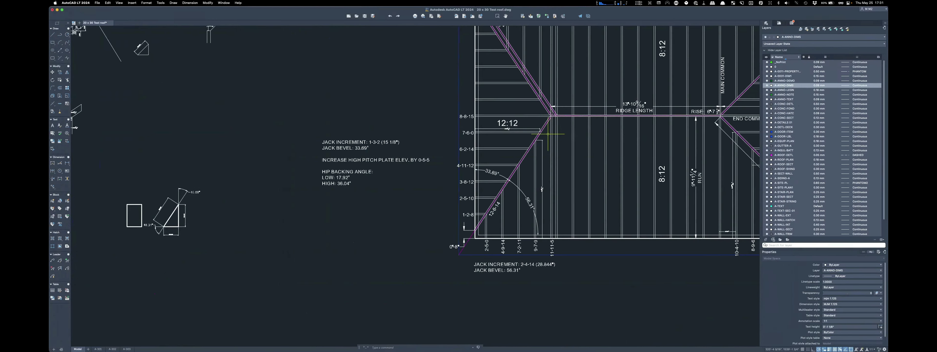
pyautogui.scroll(7, 484, 131)
pyautogui.scroll(-5, 317, 137)
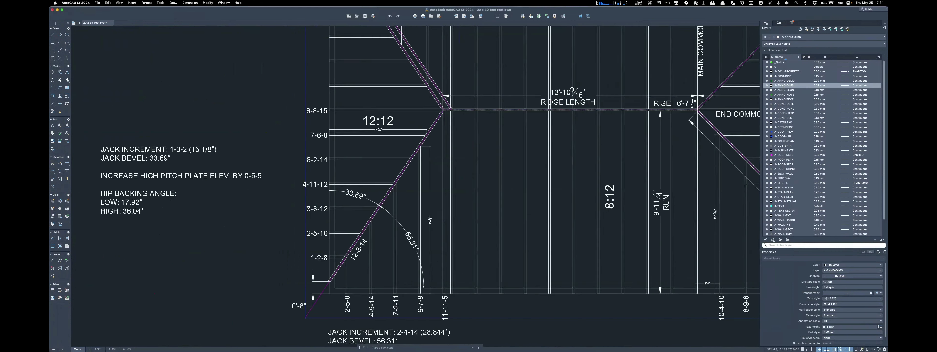
pyautogui.click(402, 129)
pyautogui.press('Delete')
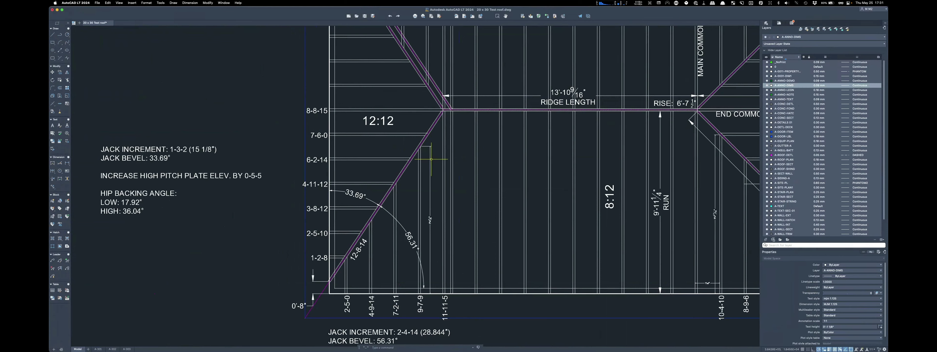
pyautogui.scroll(-10, 324, 149)
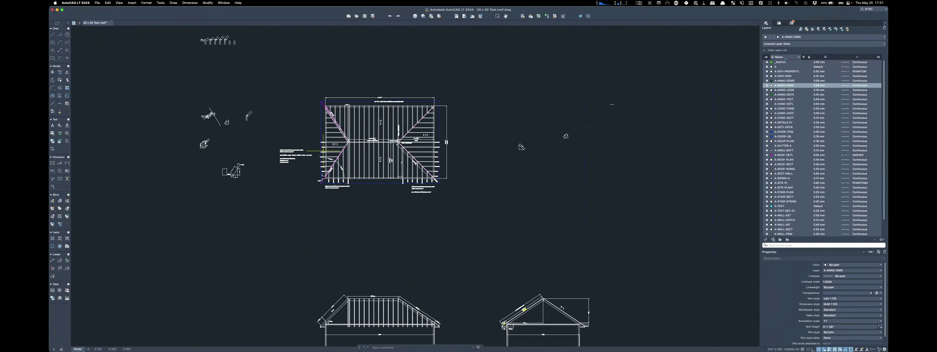
pyautogui.click(55, 174)
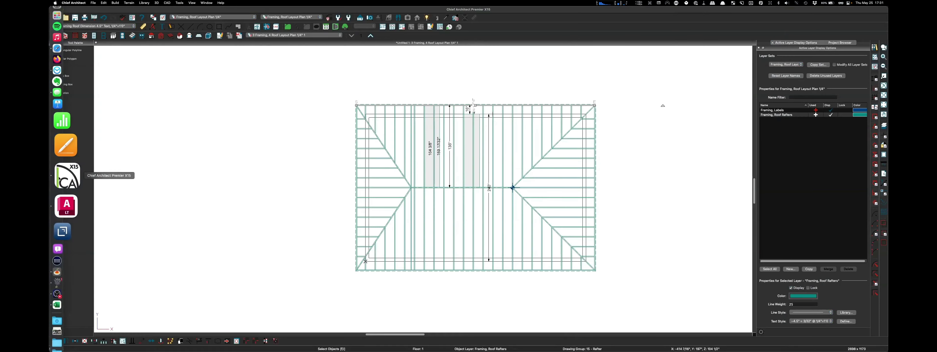
pyautogui.scroll(10, 382, 168)
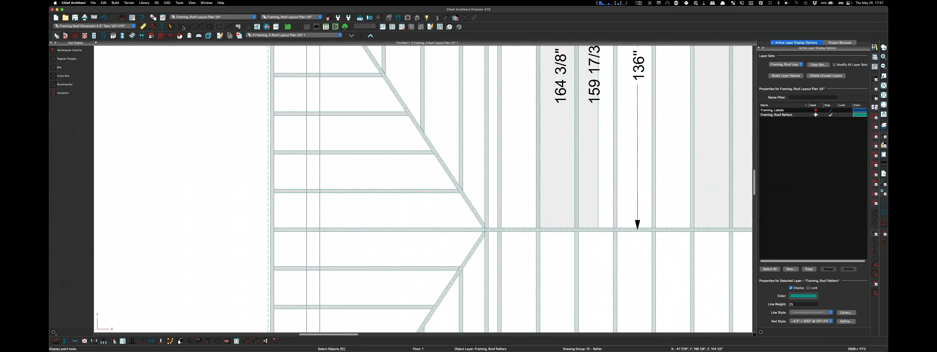
pyautogui.click(145, 28)
pyautogui.click(71, 84)
pyautogui.scroll(1, 397, 185)
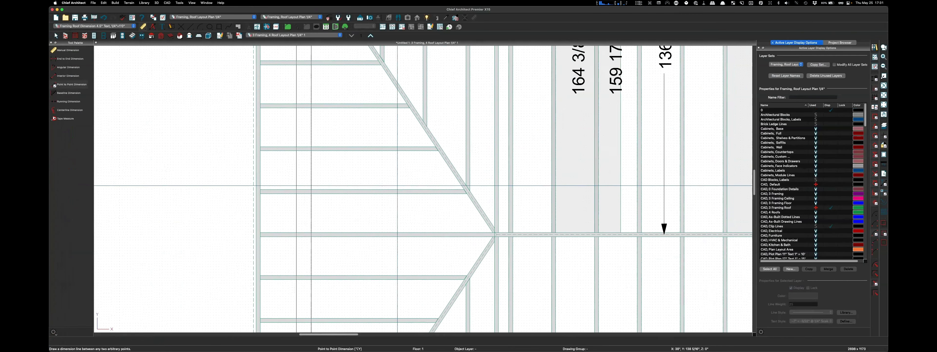
pyautogui.scroll(1, 398, 185)
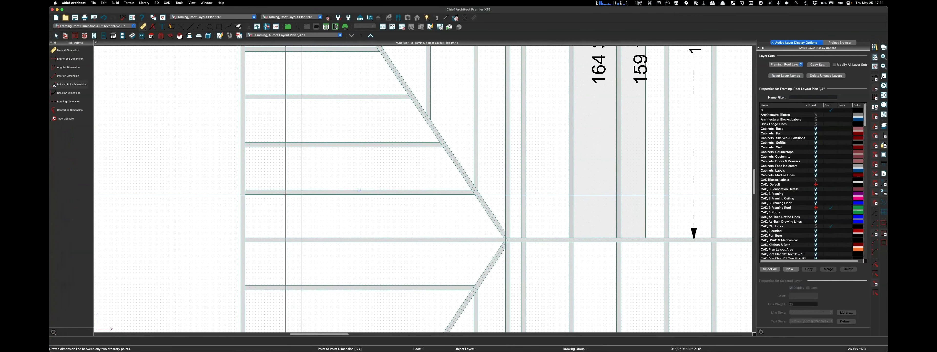
pyautogui.moveTo(286, 194); pyautogui.dragTo(473, 196)
pyautogui.scroll(5, 473, 196)
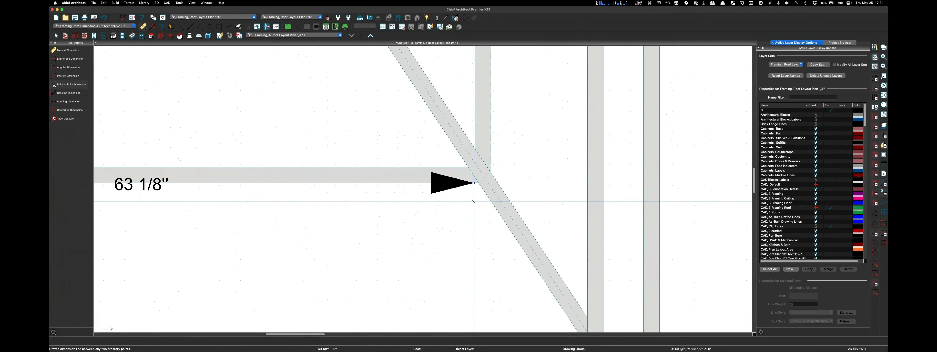
pyautogui.scroll(-5, 469, 178)
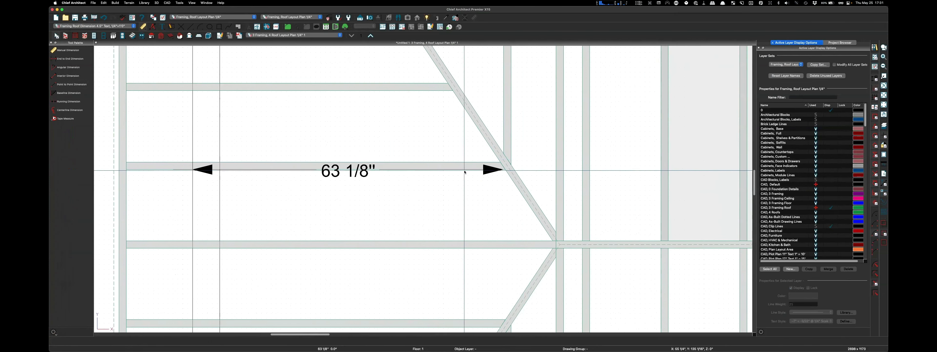
pyautogui.click(363, 175)
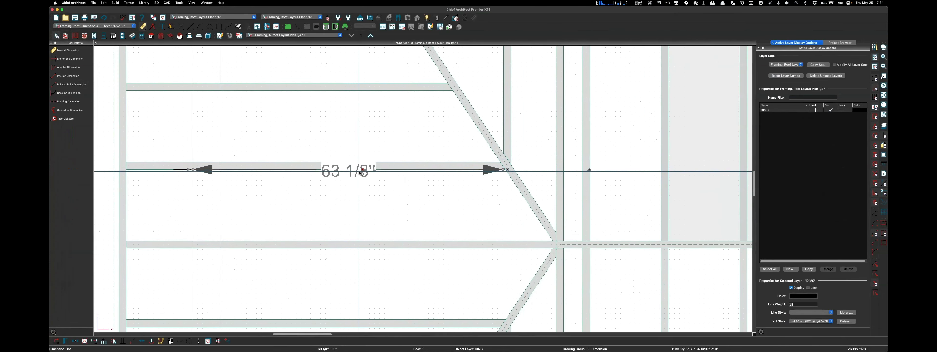
pyautogui.moveTo(363, 175); pyautogui.dragTo(364, 184)
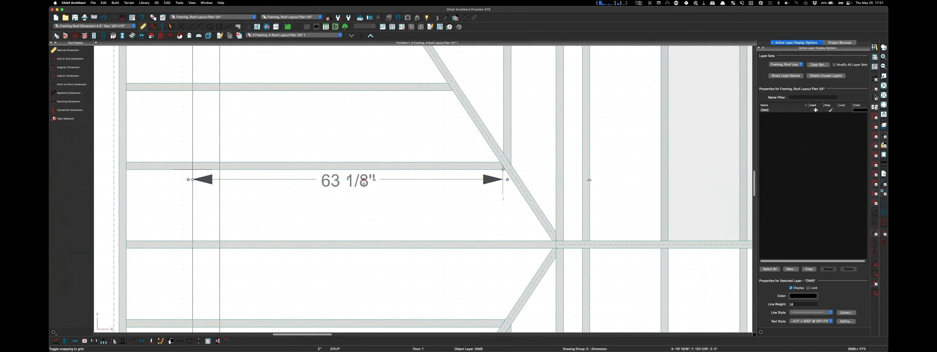
pyautogui.press('Escape')
pyautogui.scroll(5, 519, 161)
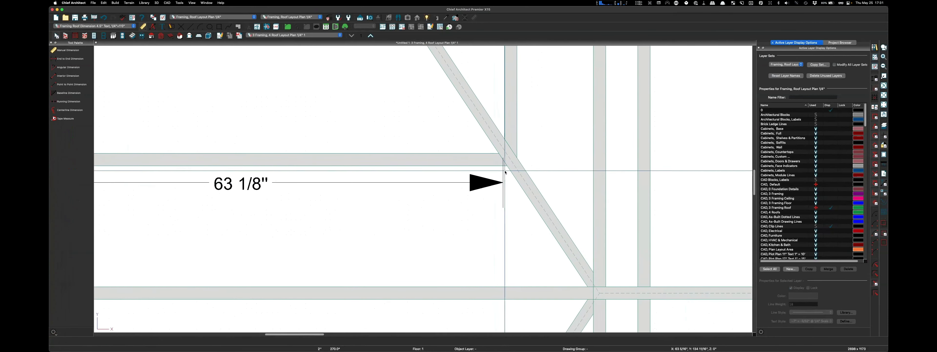
pyautogui.scroll(2, 502, 155)
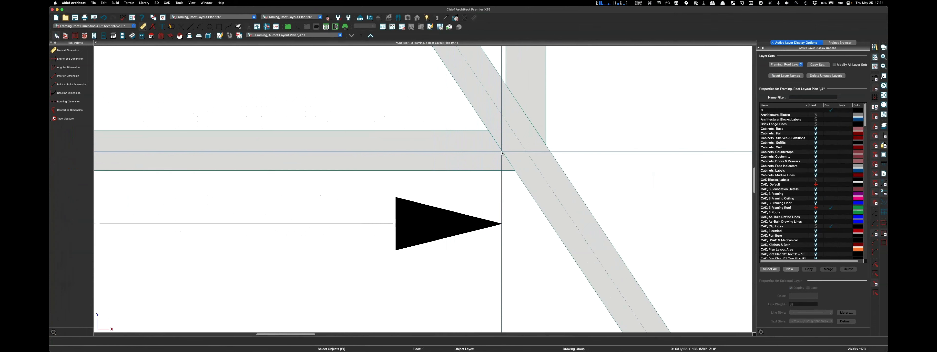
pyautogui.scroll(-2, 502, 152)
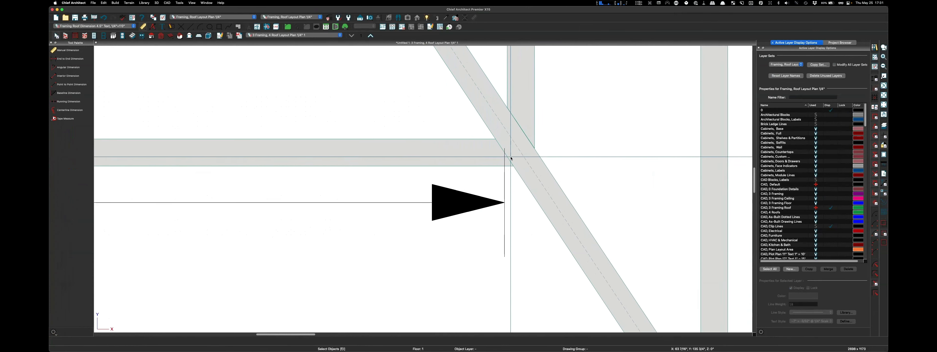
pyautogui.click(399, 203)
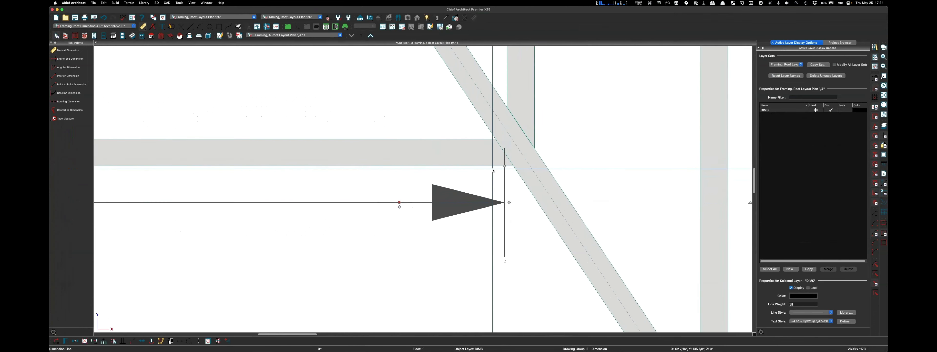
pyautogui.click(510, 166)
pyautogui.click(511, 166)
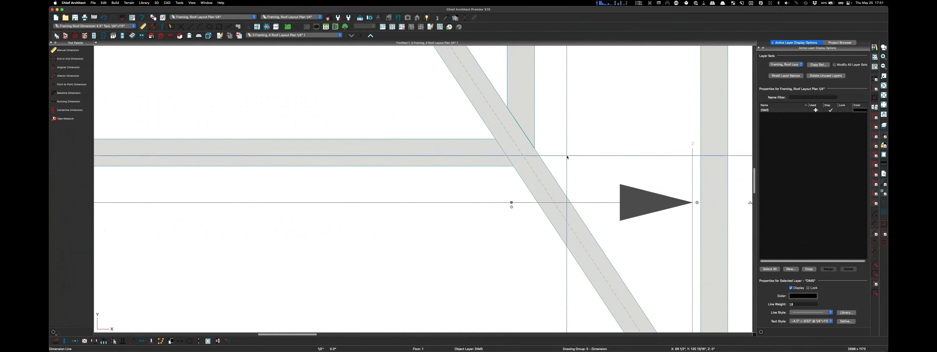
pyautogui.scroll(-2, 568, 175)
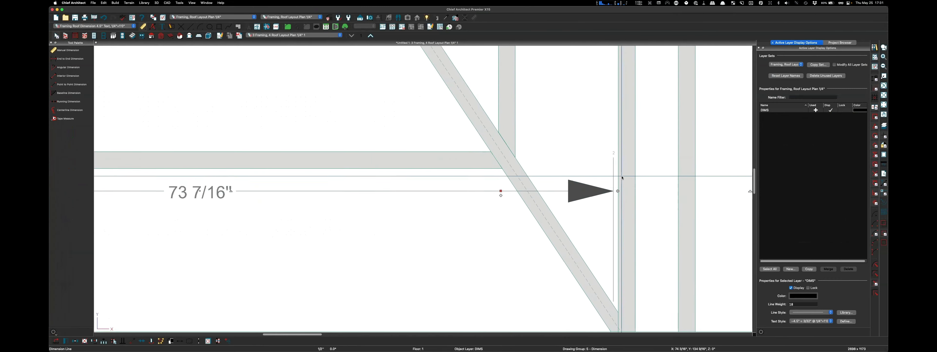
pyautogui.scroll(-2, 619, 171)
pyautogui.click(621, 272)
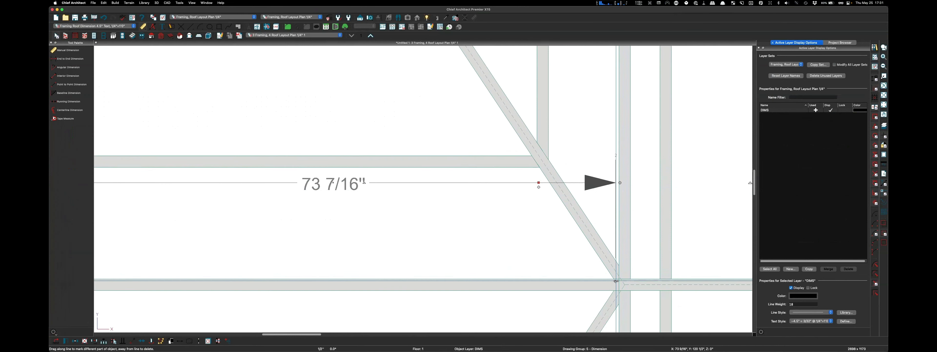
pyautogui.moveTo(548, 180); pyautogui.dragTo(538, 167)
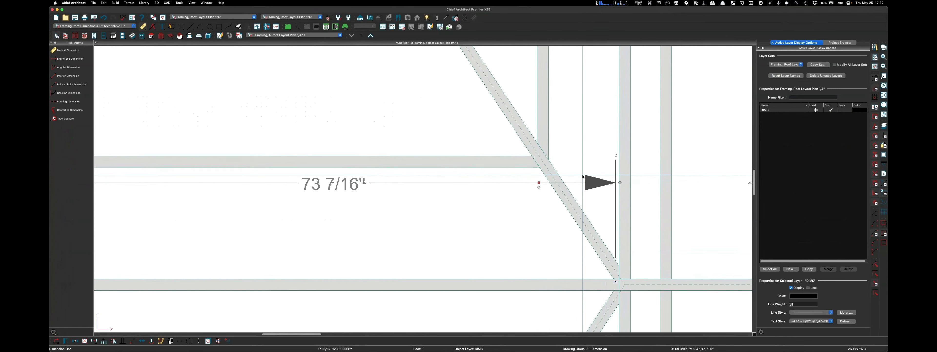
pyautogui.click(575, 185)
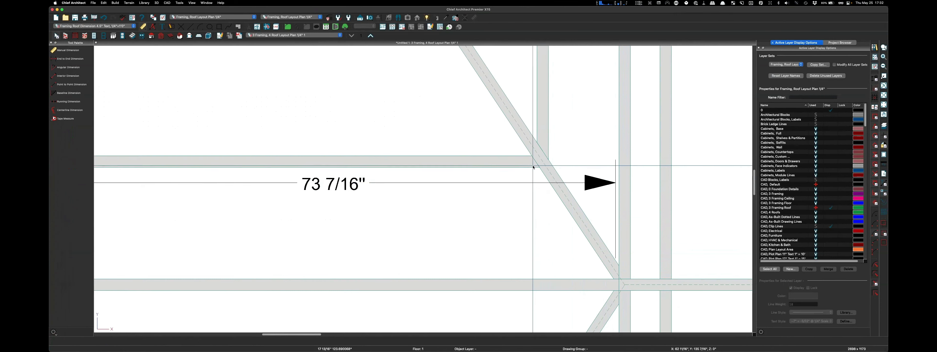
pyautogui.scroll(5, 543, 168)
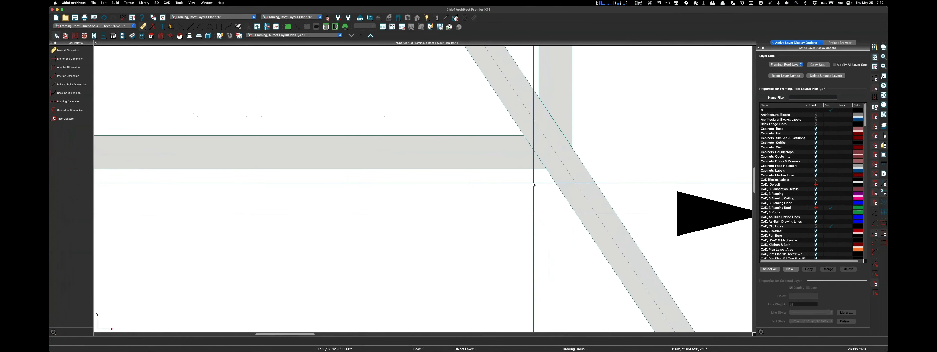
pyautogui.scroll(-4, 532, 185)
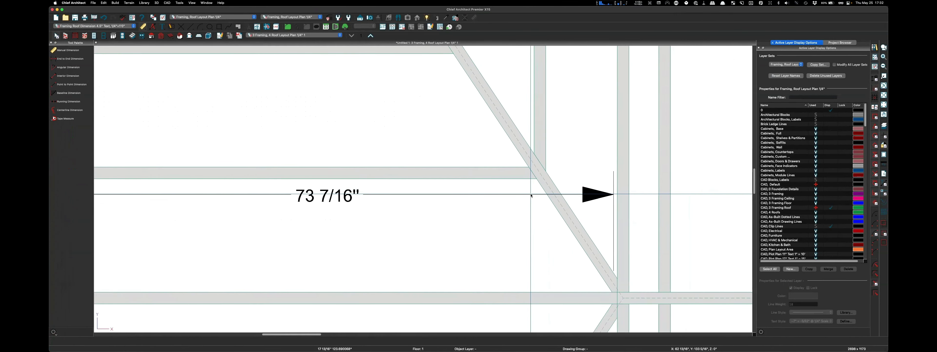
pyautogui.click(531, 194)
pyautogui.press('Delete')
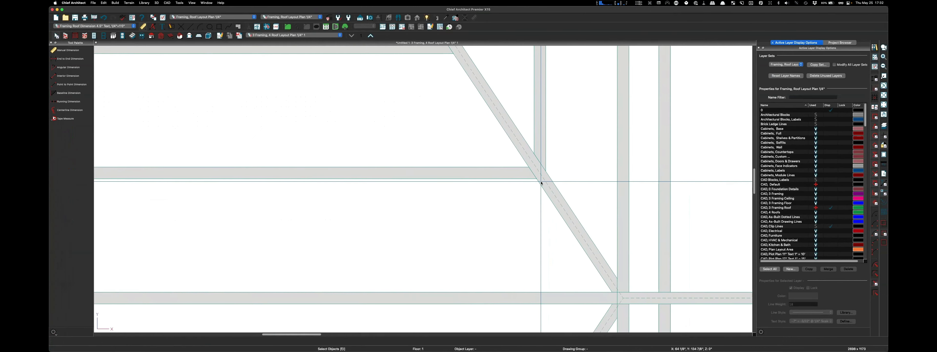
pyautogui.scroll(-3, 482, 179)
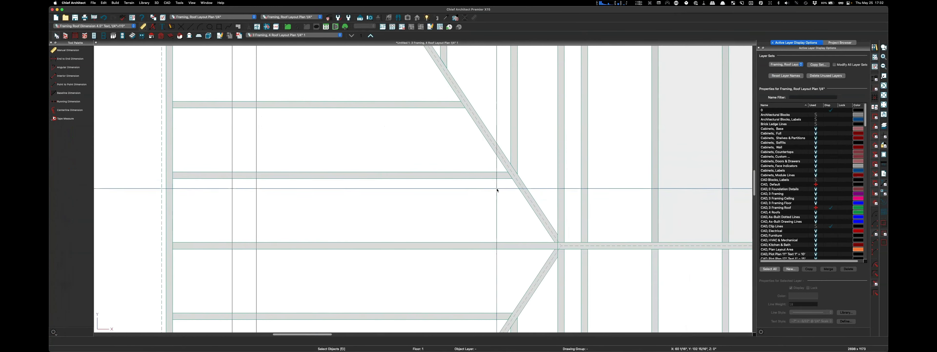
pyautogui.scroll(-3, 383, 186)
pyautogui.scroll(-1, 366, 190)
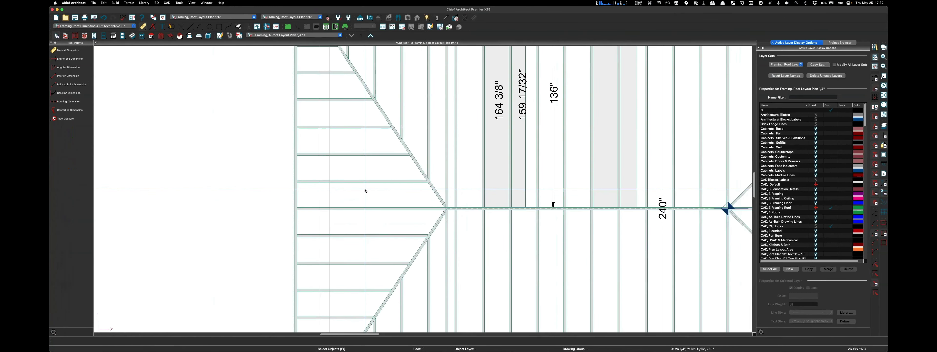
pyautogui.scroll(-3, 365, 190)
pyautogui.scroll(2, 655, 200)
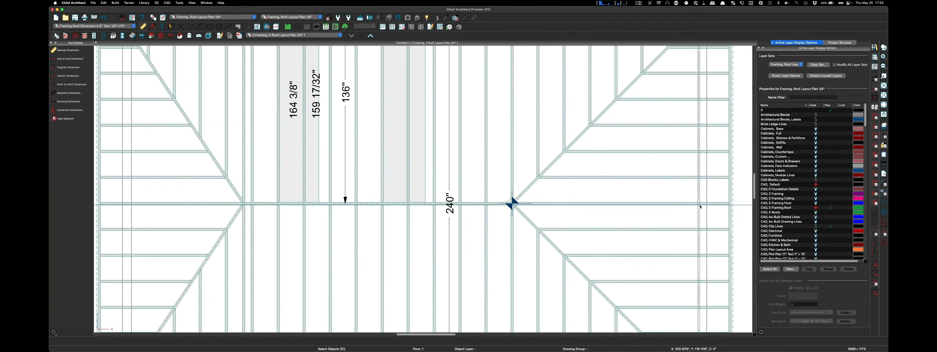
pyautogui.scroll(-2, 713, 209)
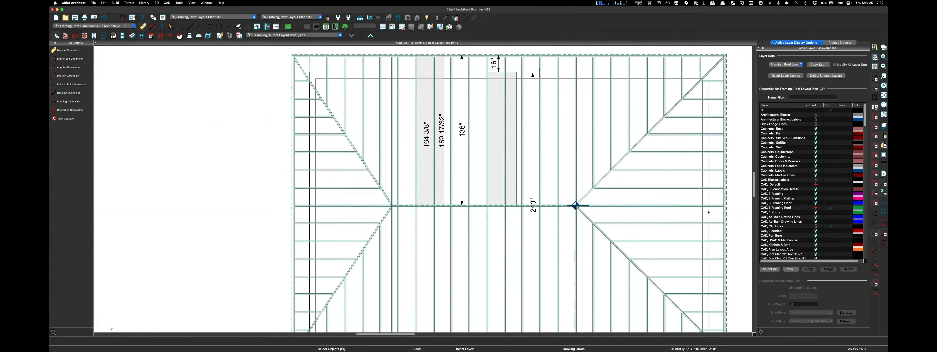
pyautogui.scroll(-1, 498, 148)
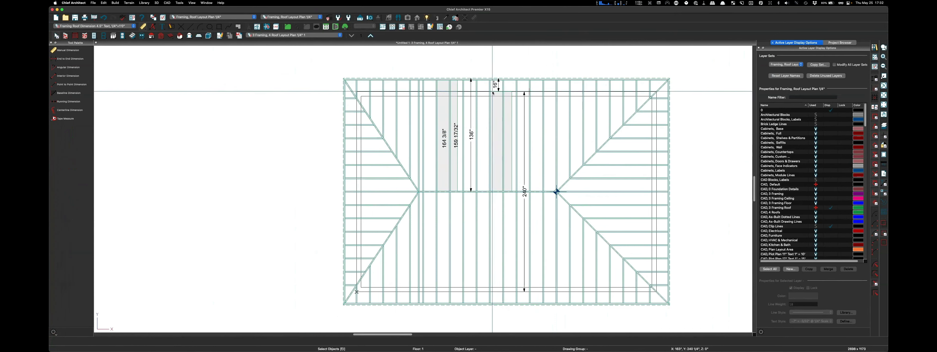
pyautogui.scroll(5, 494, 55)
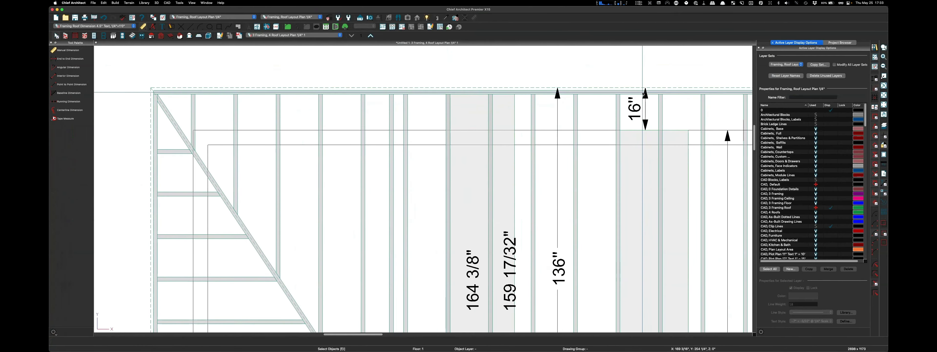
pyautogui.scroll(1, 644, 94)
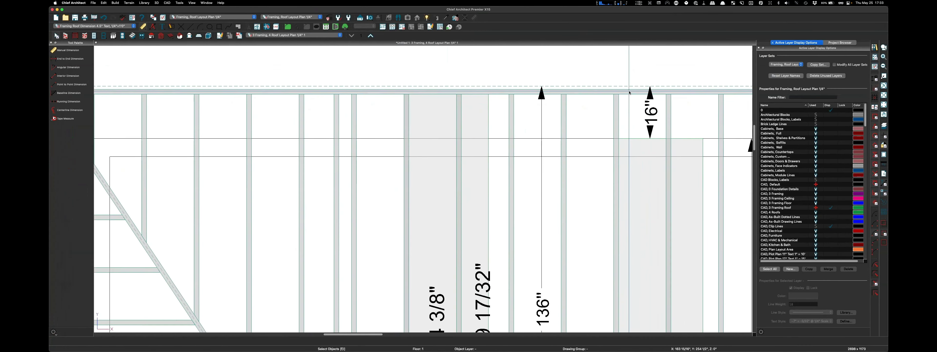
pyautogui.scroll(-2, 536, 109)
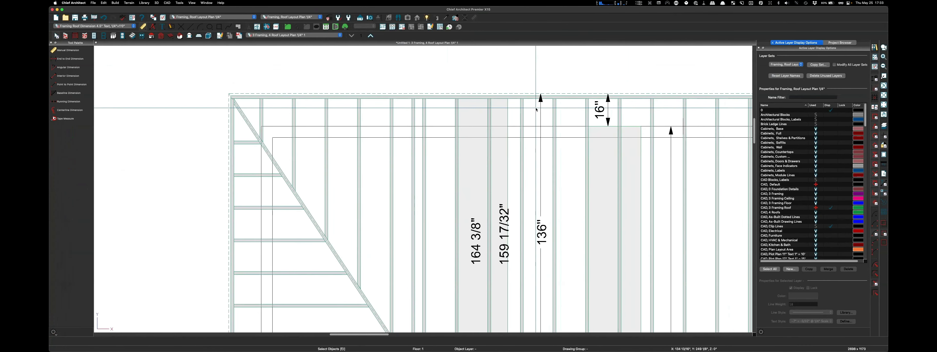